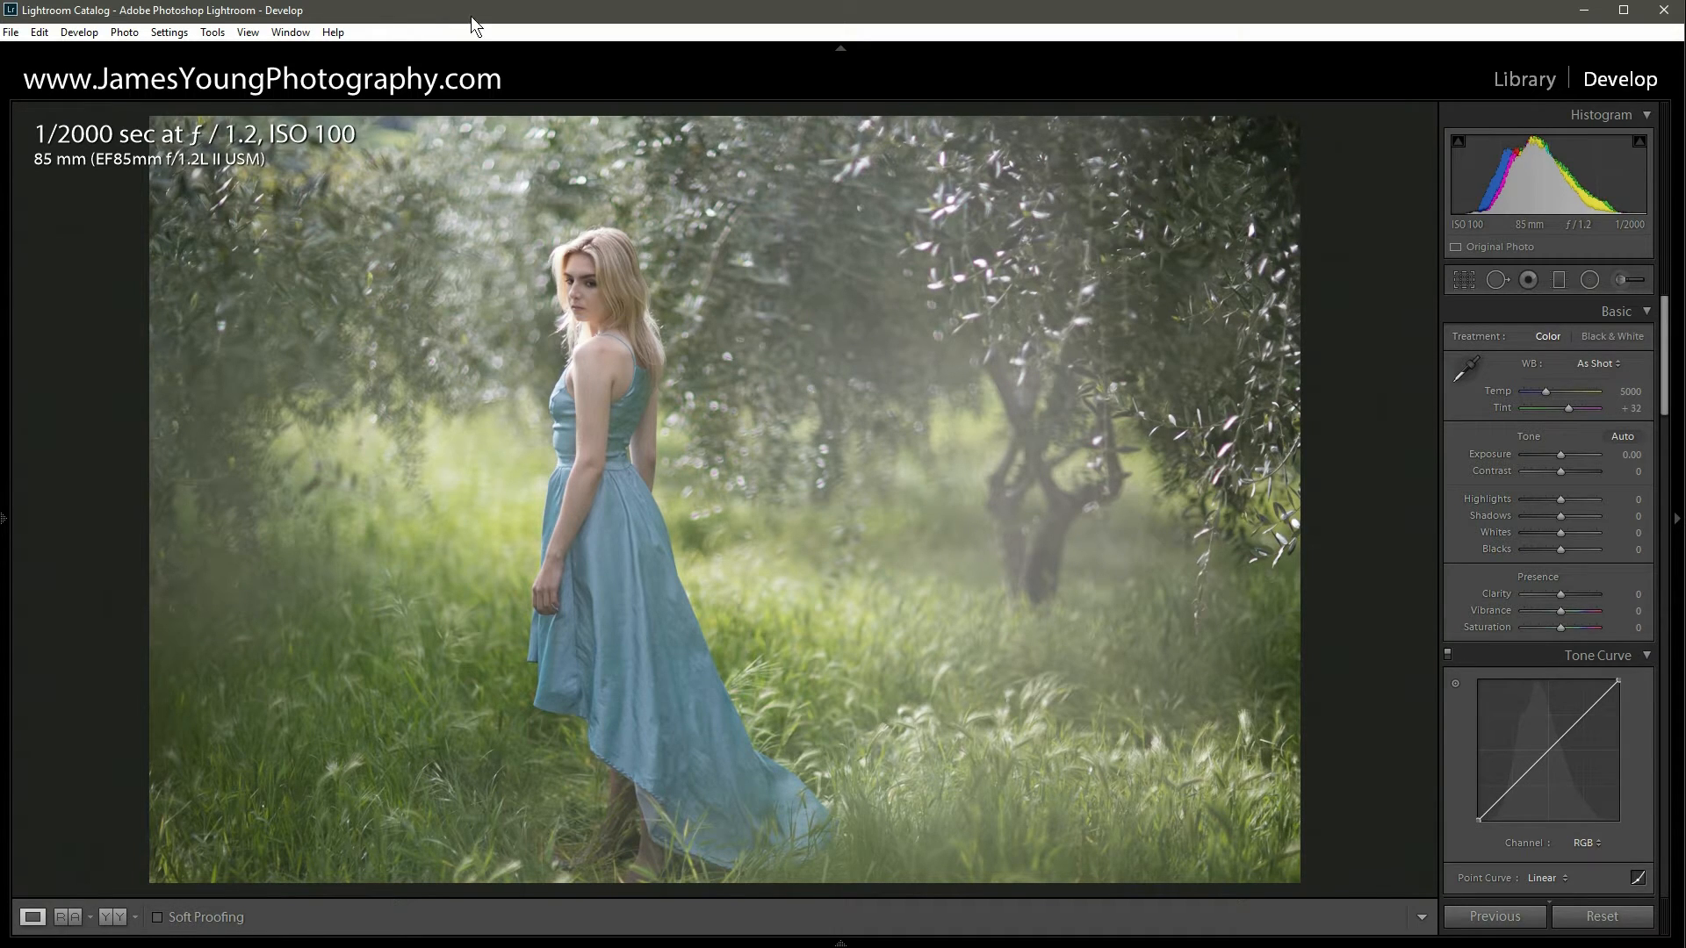
Apply the Medium Contrast preset to the tone curve's point curve.
scroll(1517, 512, down, 3)
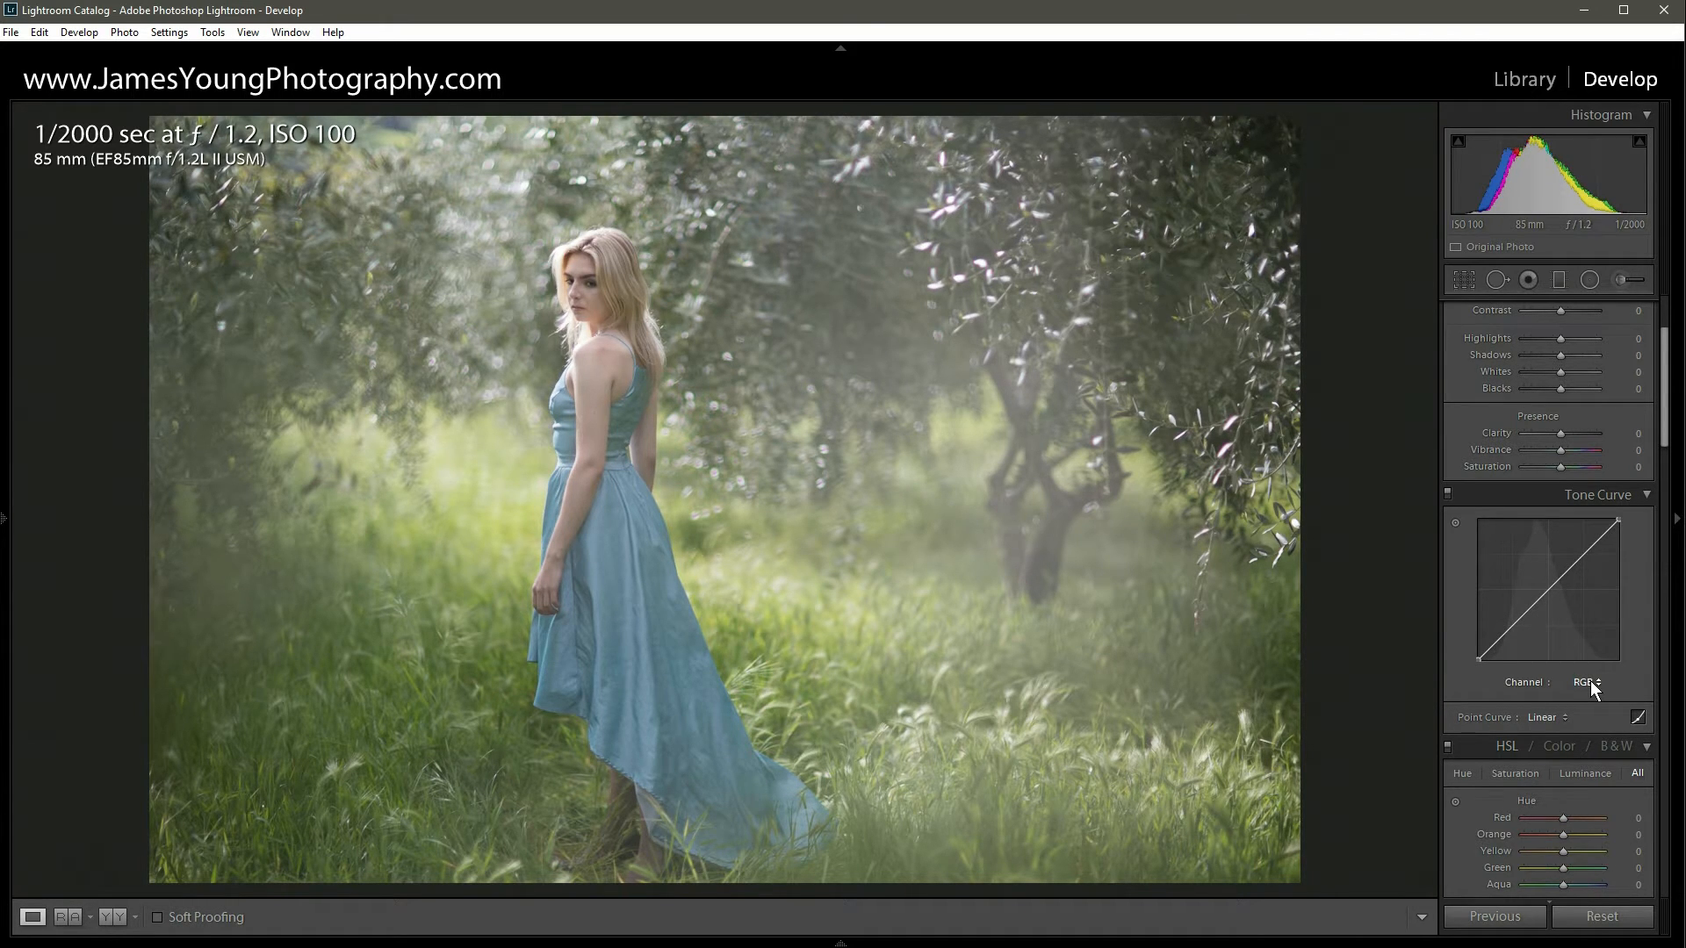
click(1531, 719)
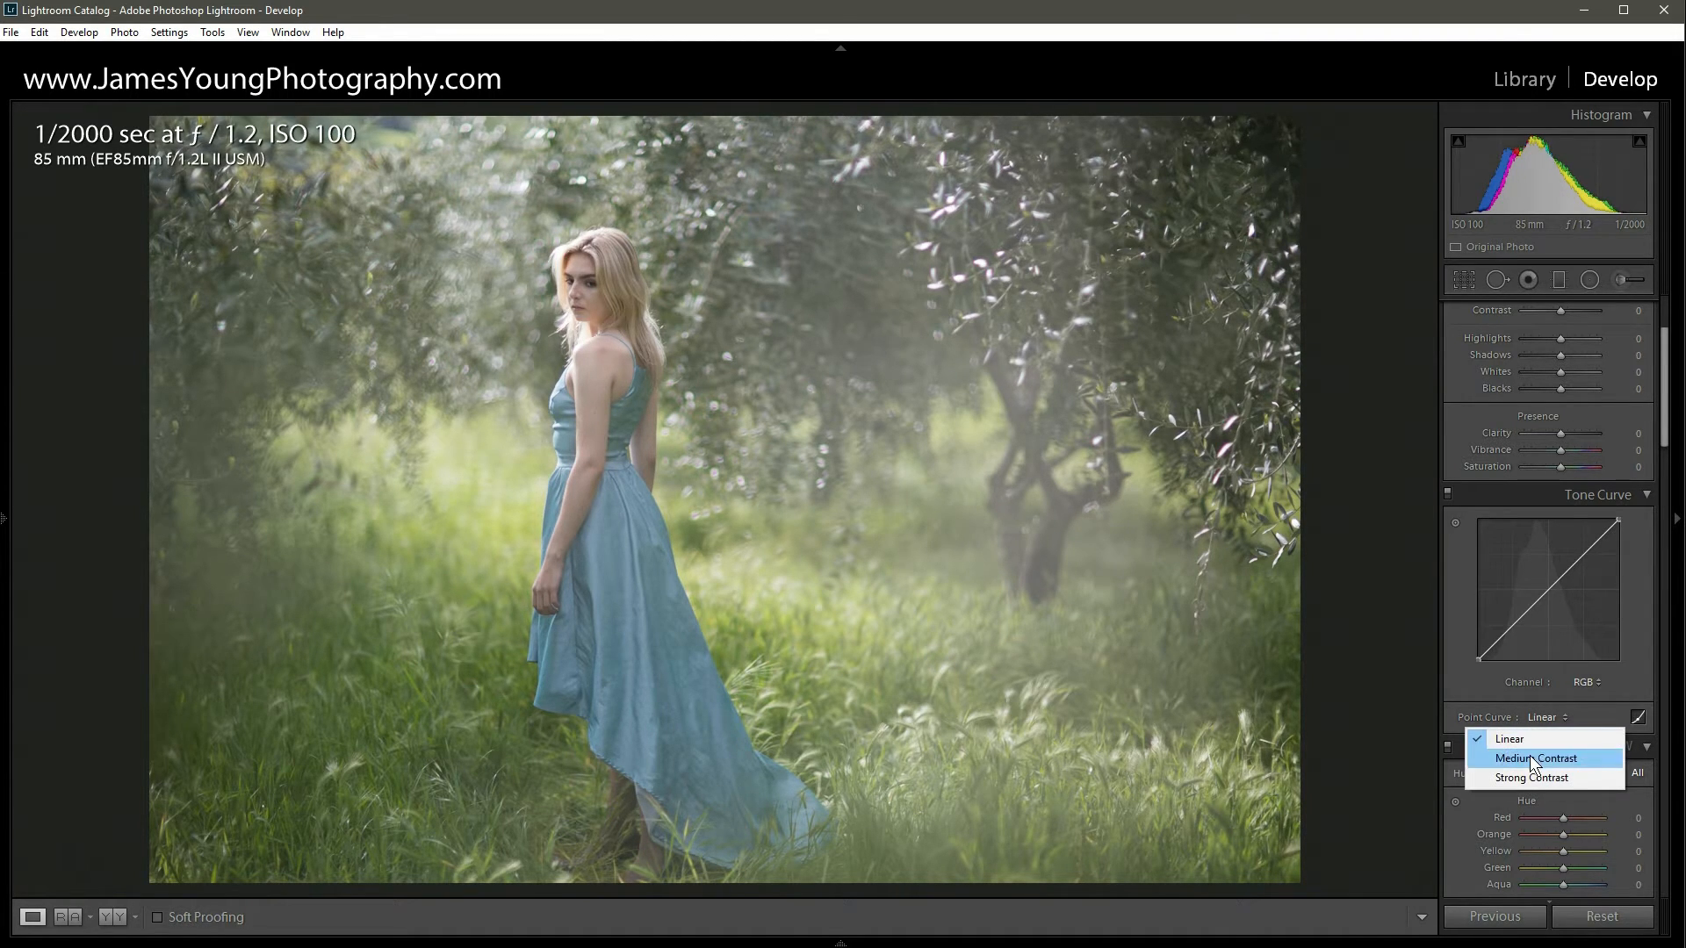
click(1532, 759)
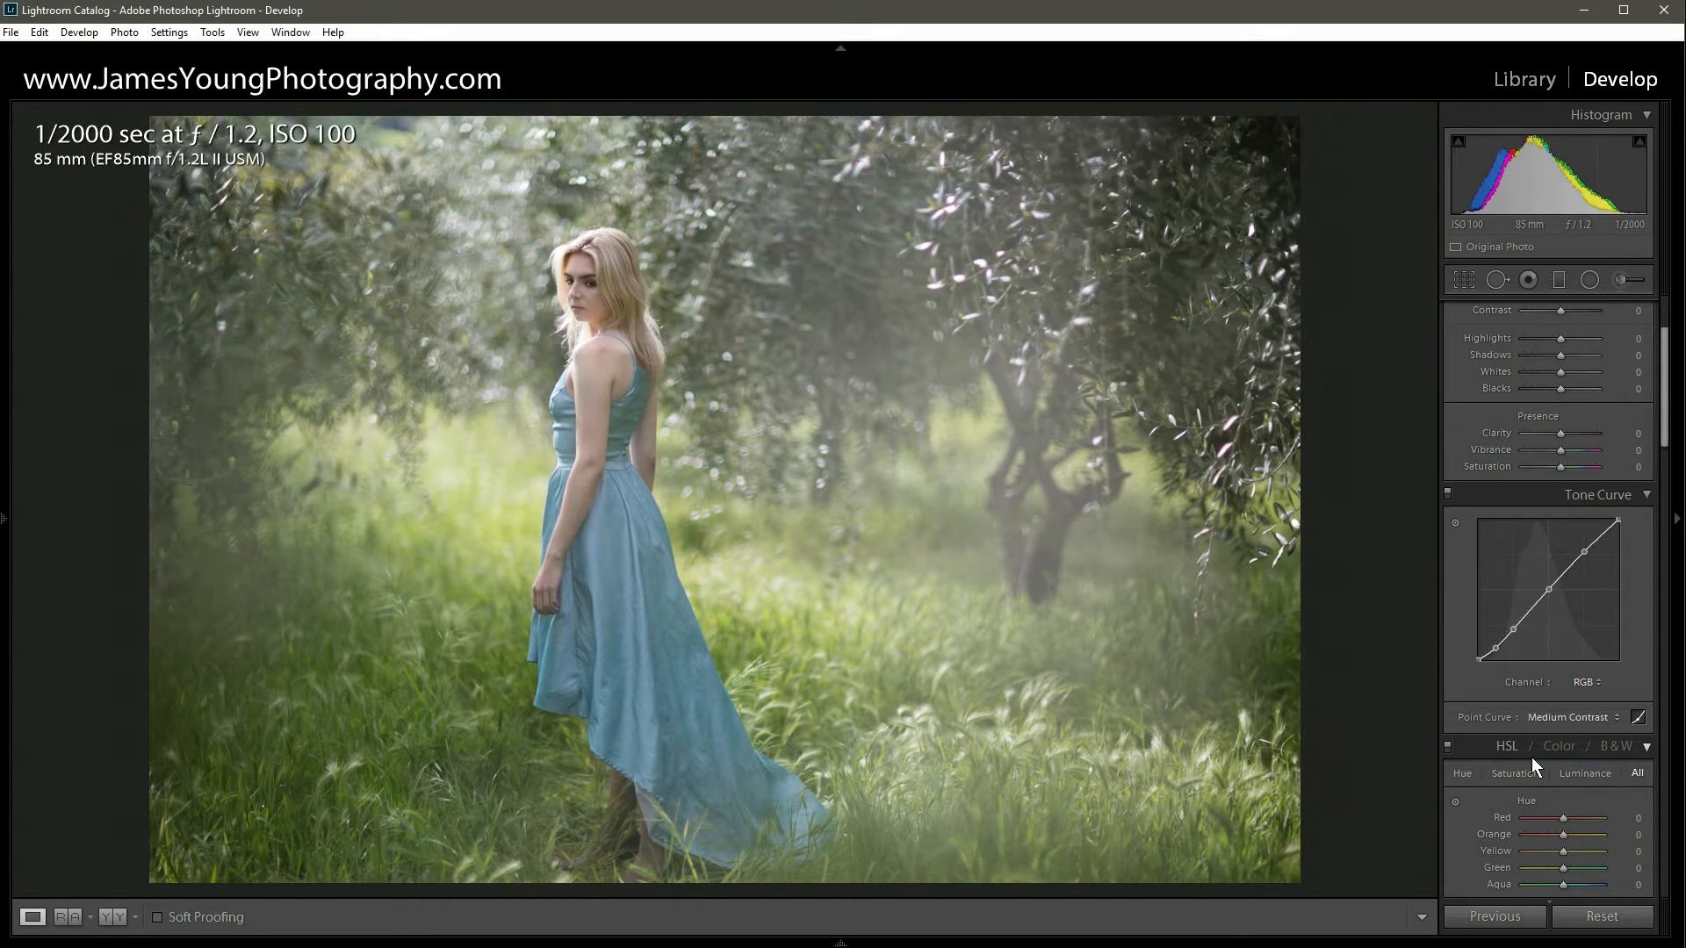
scroll(1567, 534, up, 3)
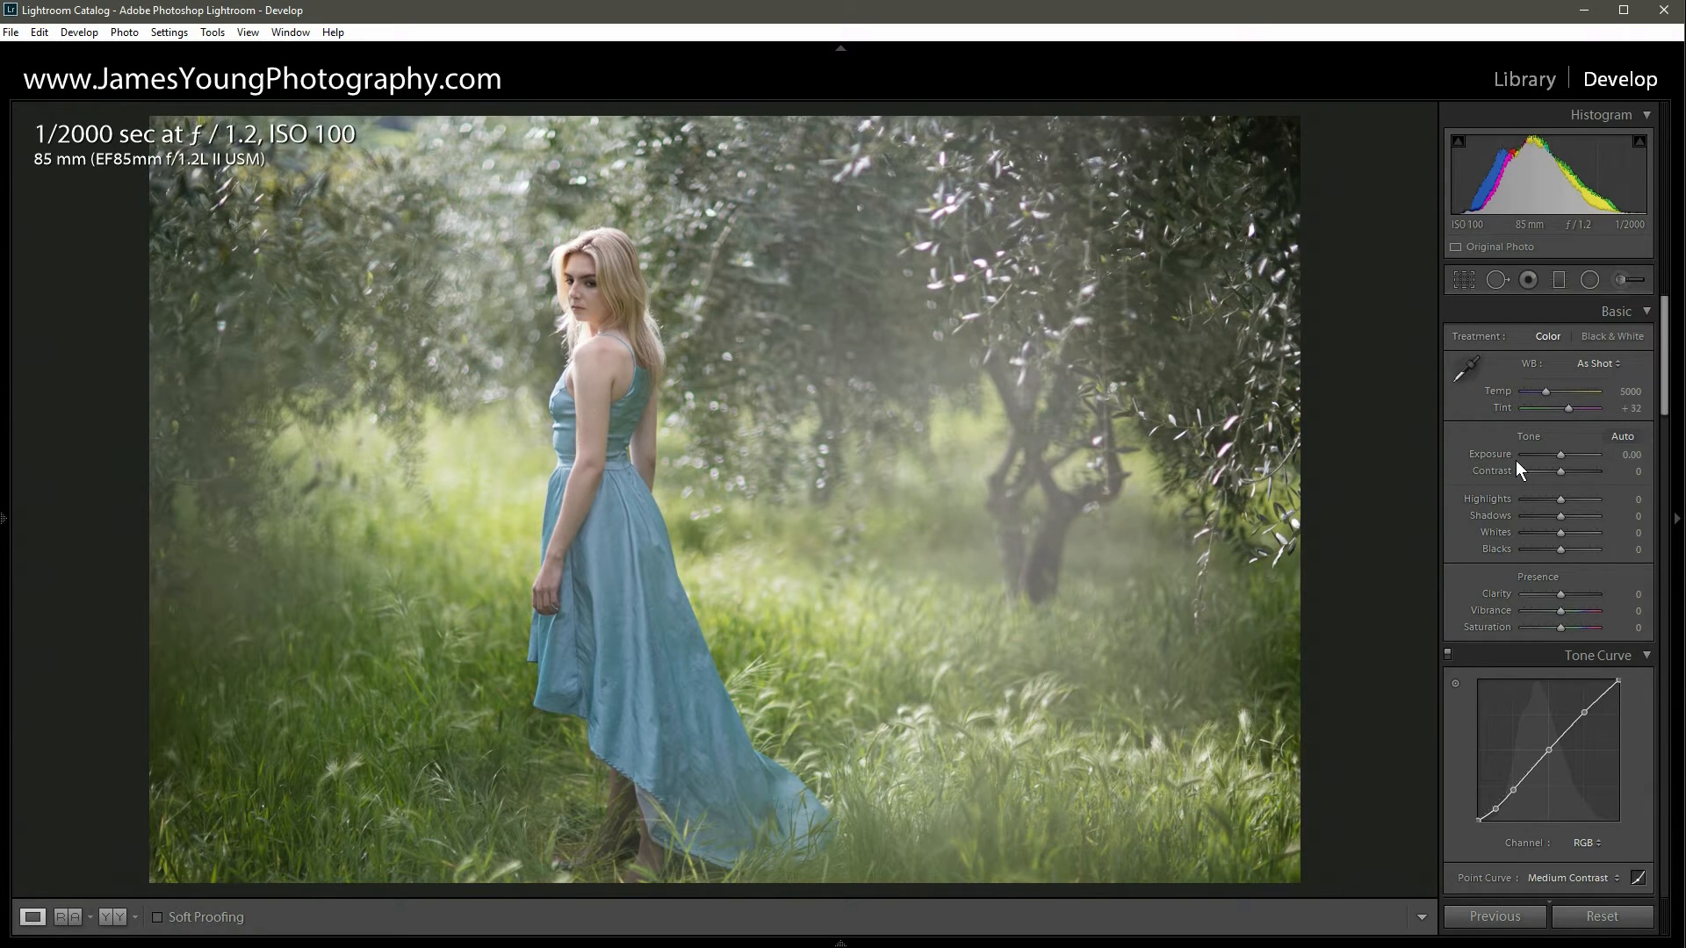
Straighten the photo with a crop angle of 1.99 and reposition the image so the woman sits further left in the frame.
drag(648, 841, 674, 529)
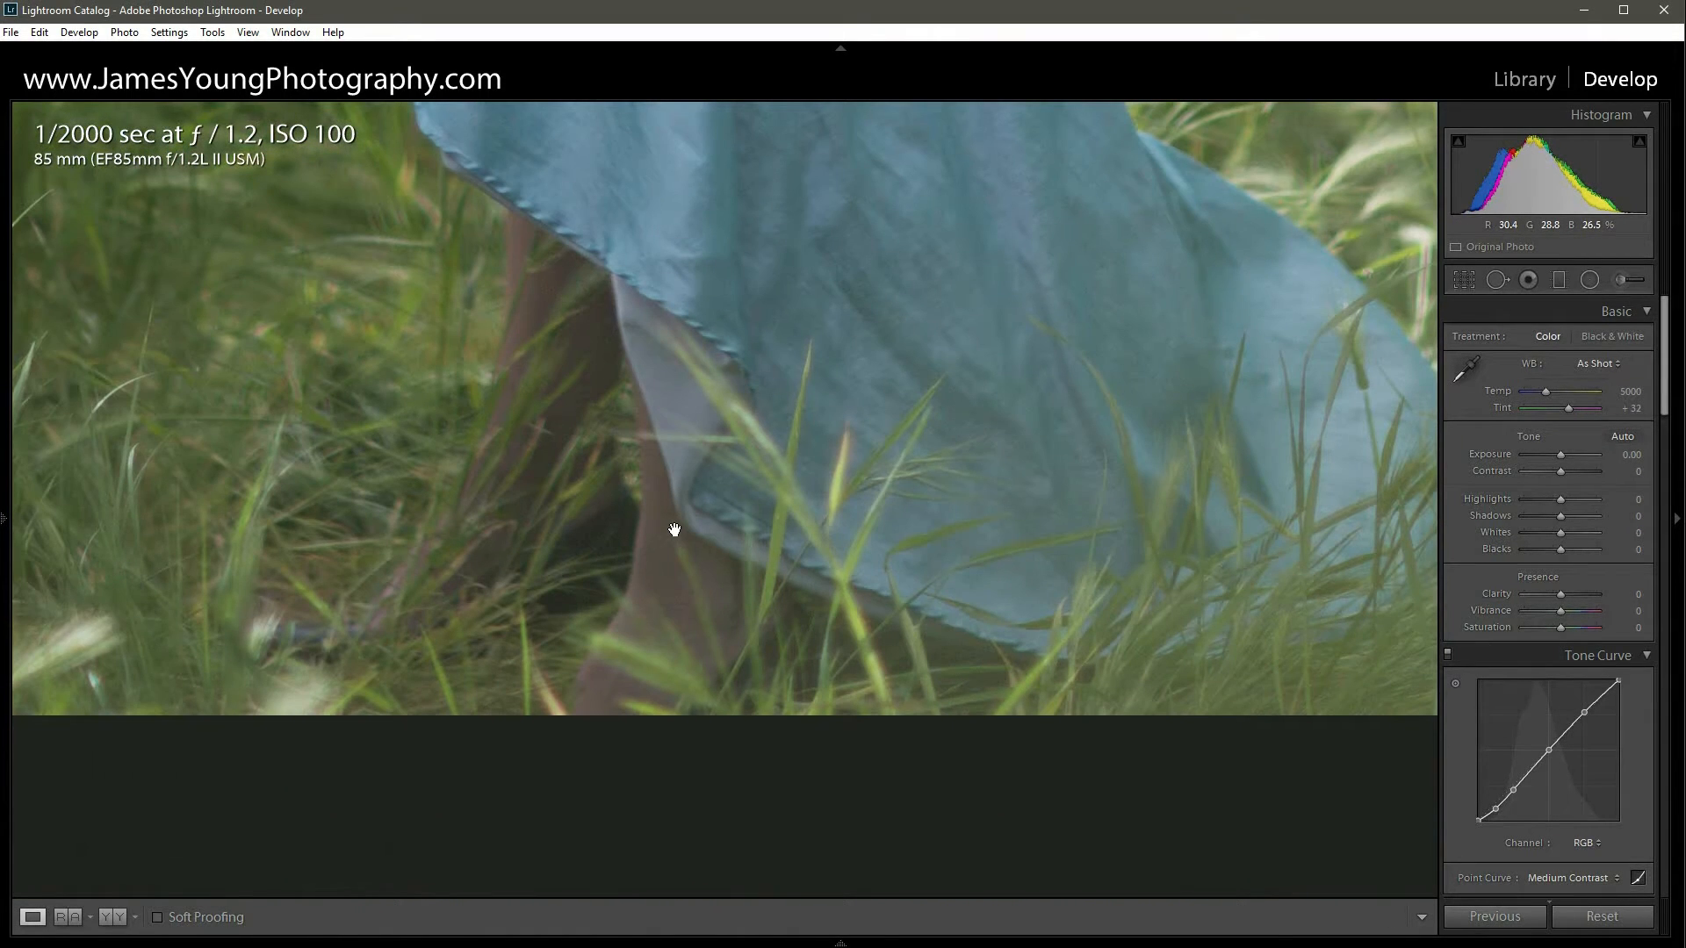
click(675, 532)
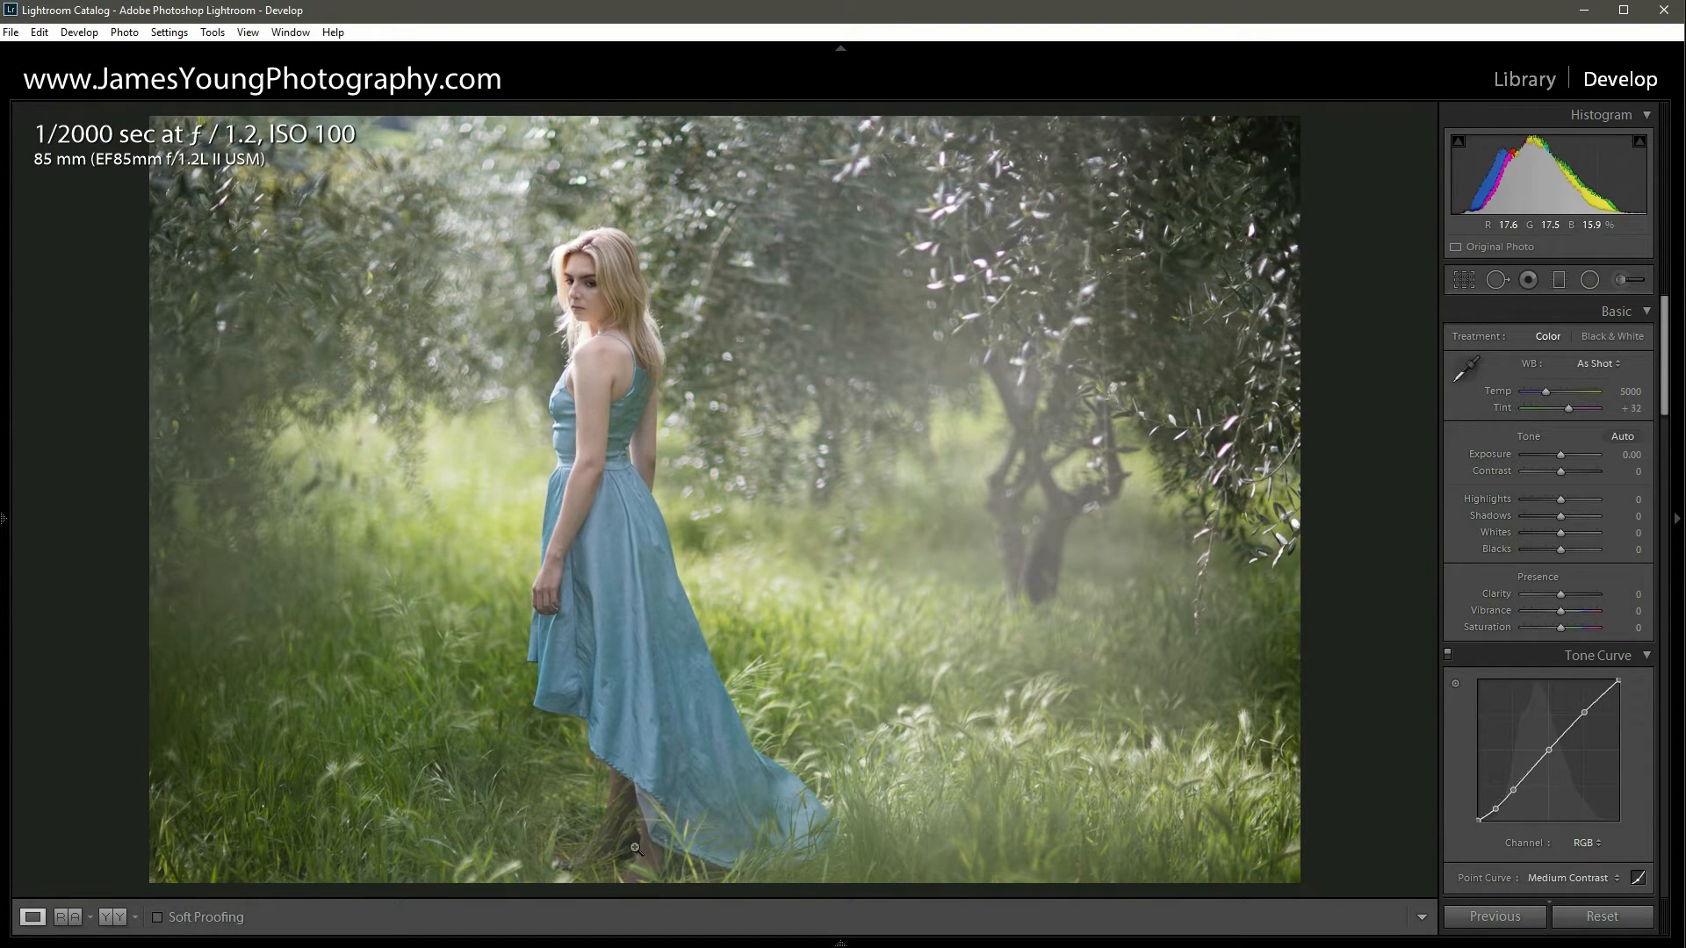
click(1458, 277)
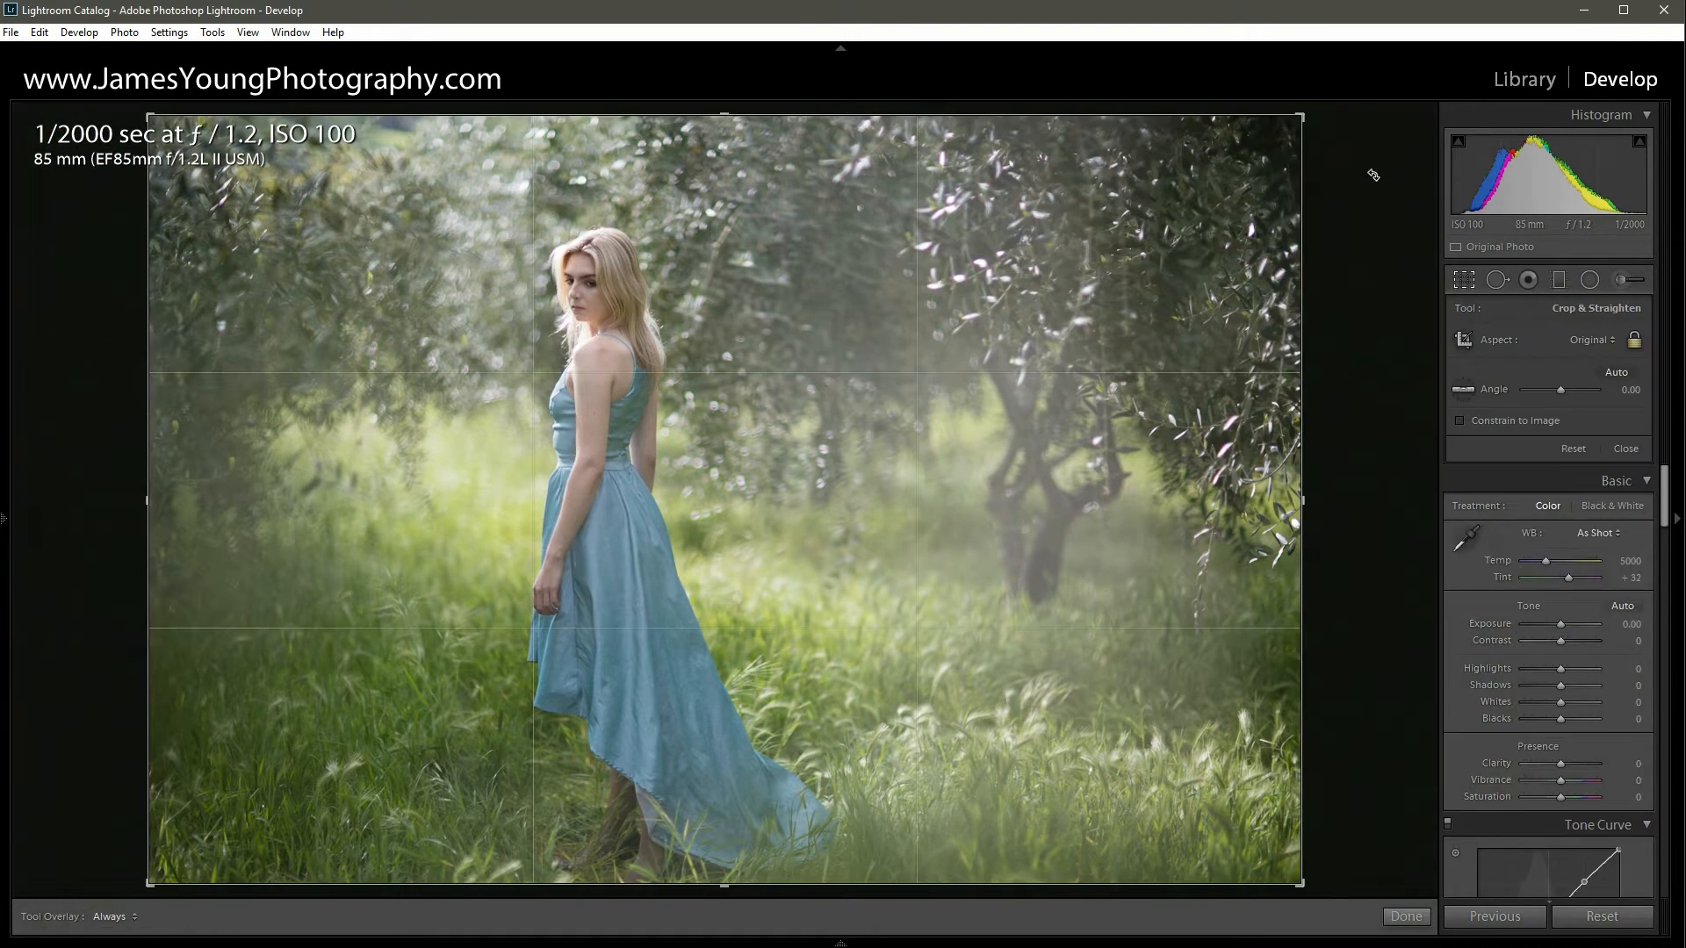
drag(1367, 154, 1367, 172)
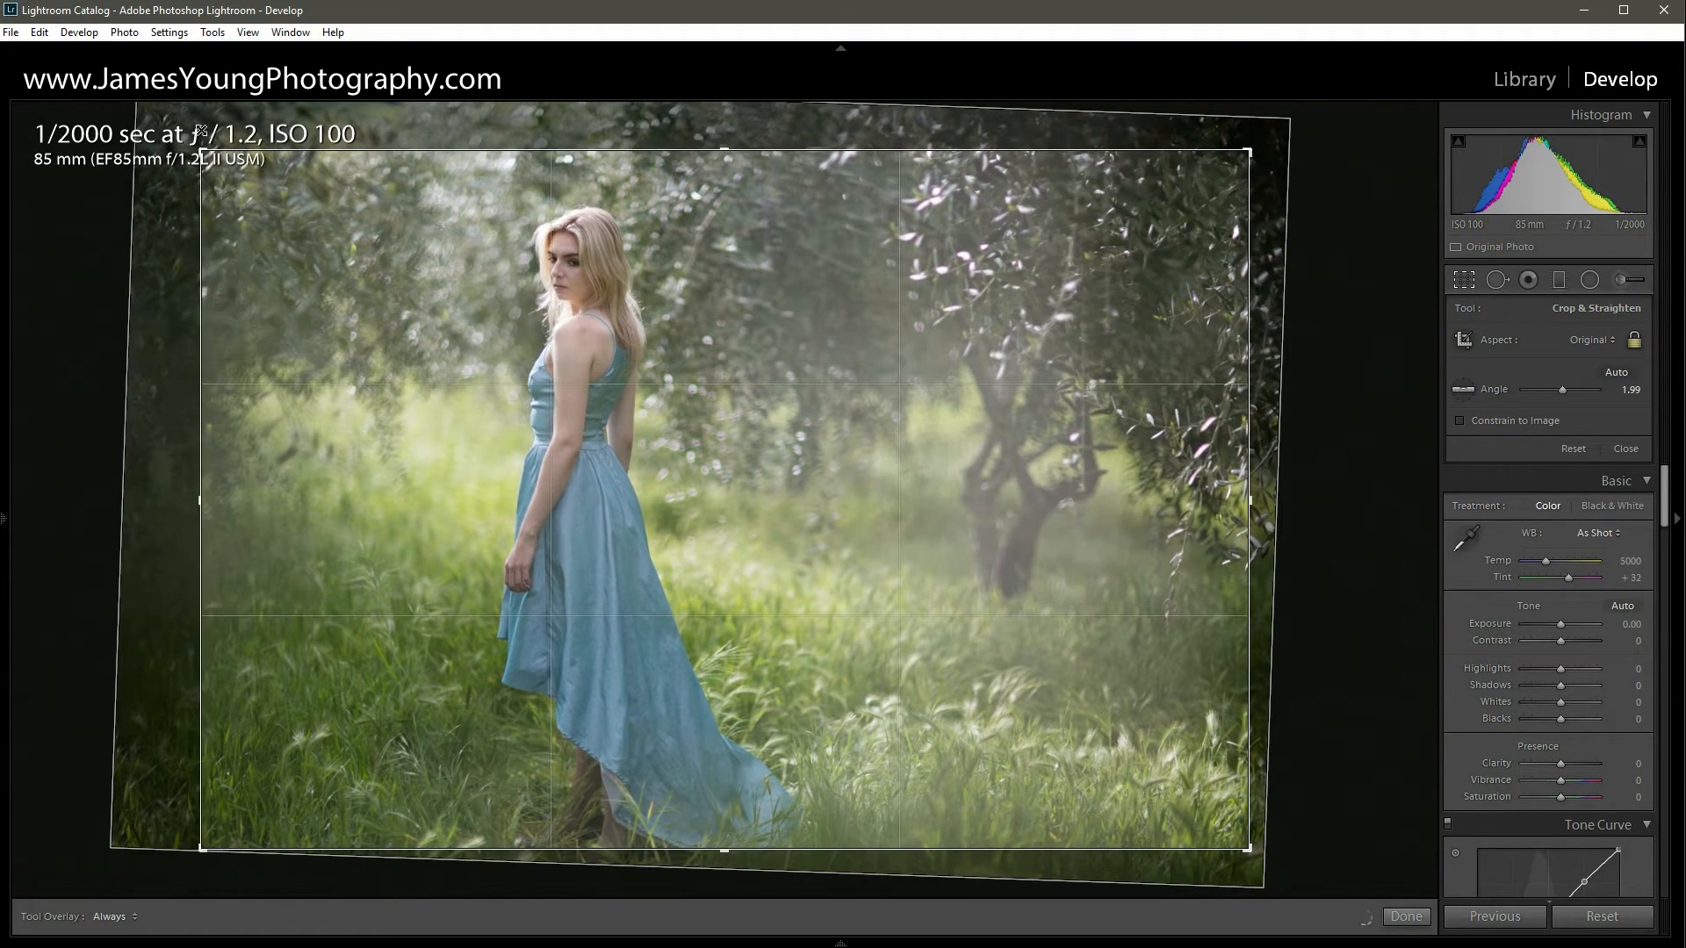
drag(179, 134, 228, 168)
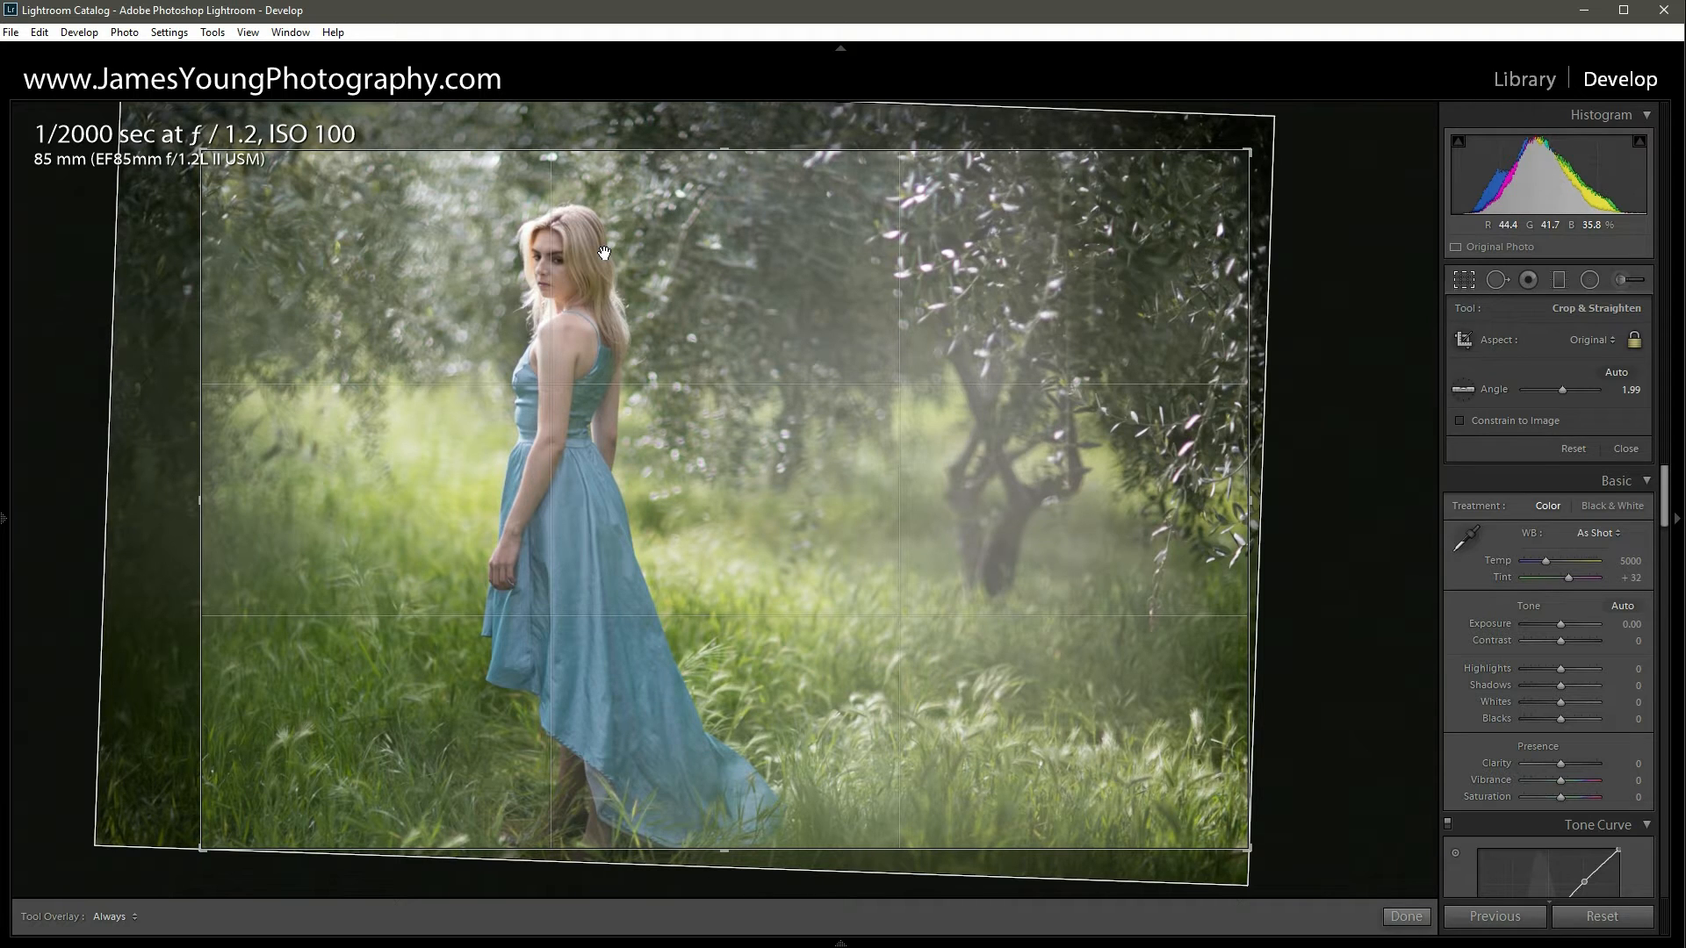
click(1463, 281)
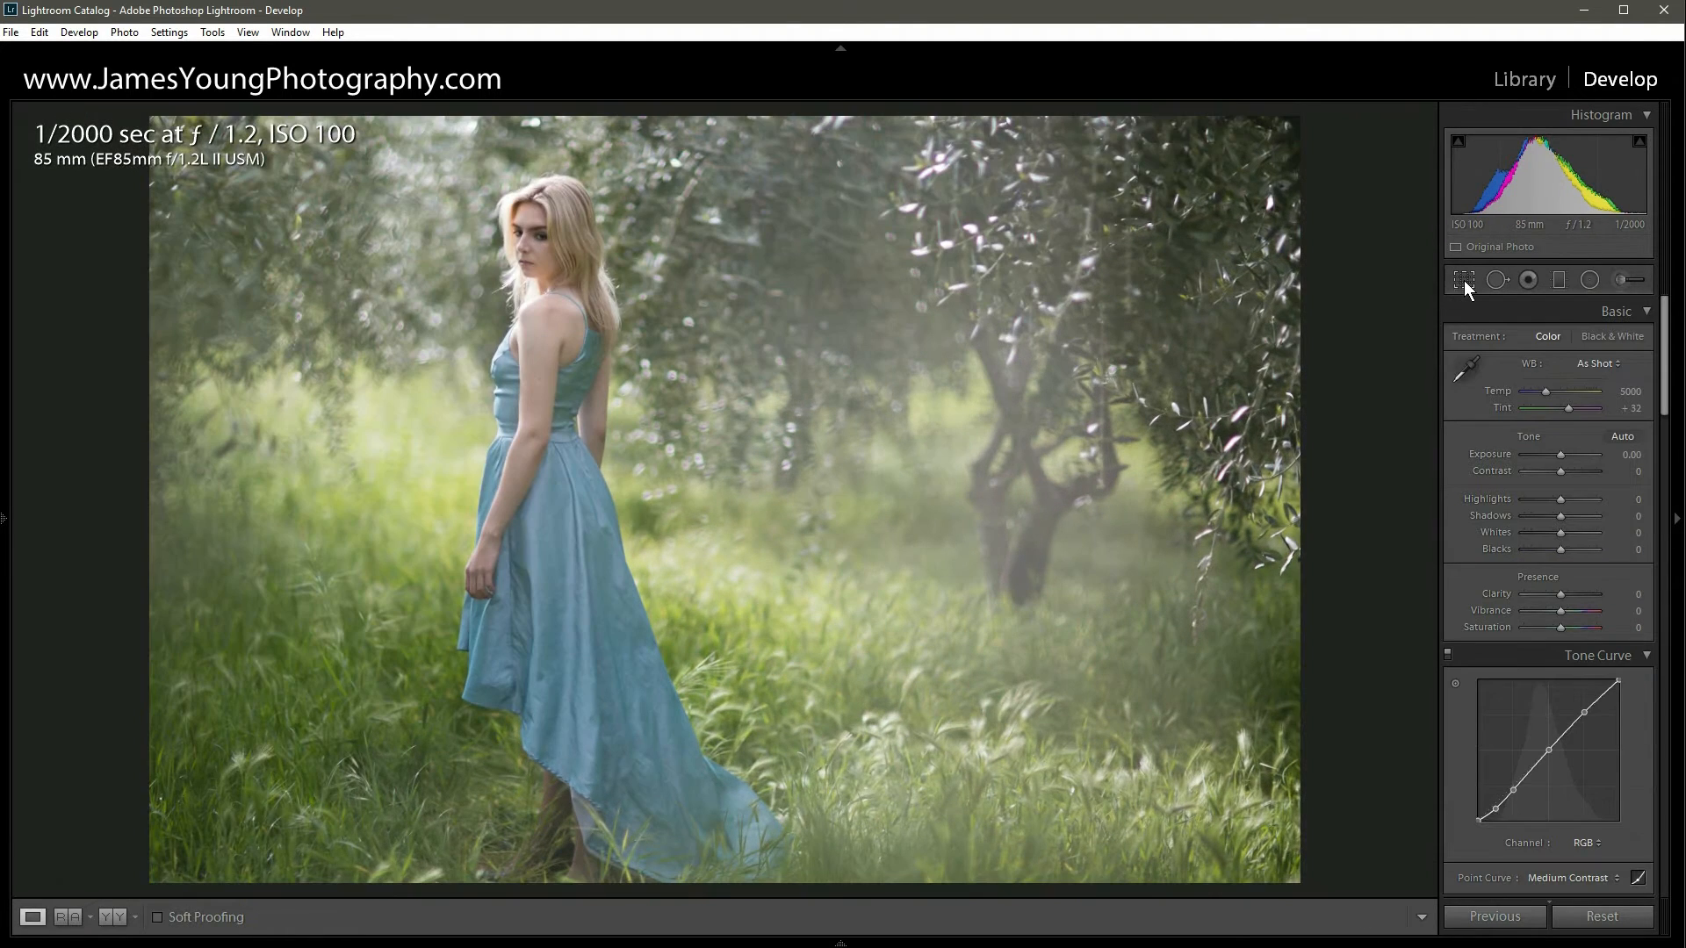
Check the woman's face up close, and try a contrast of +35 on the colour photo before resetting it.
click(525, 205)
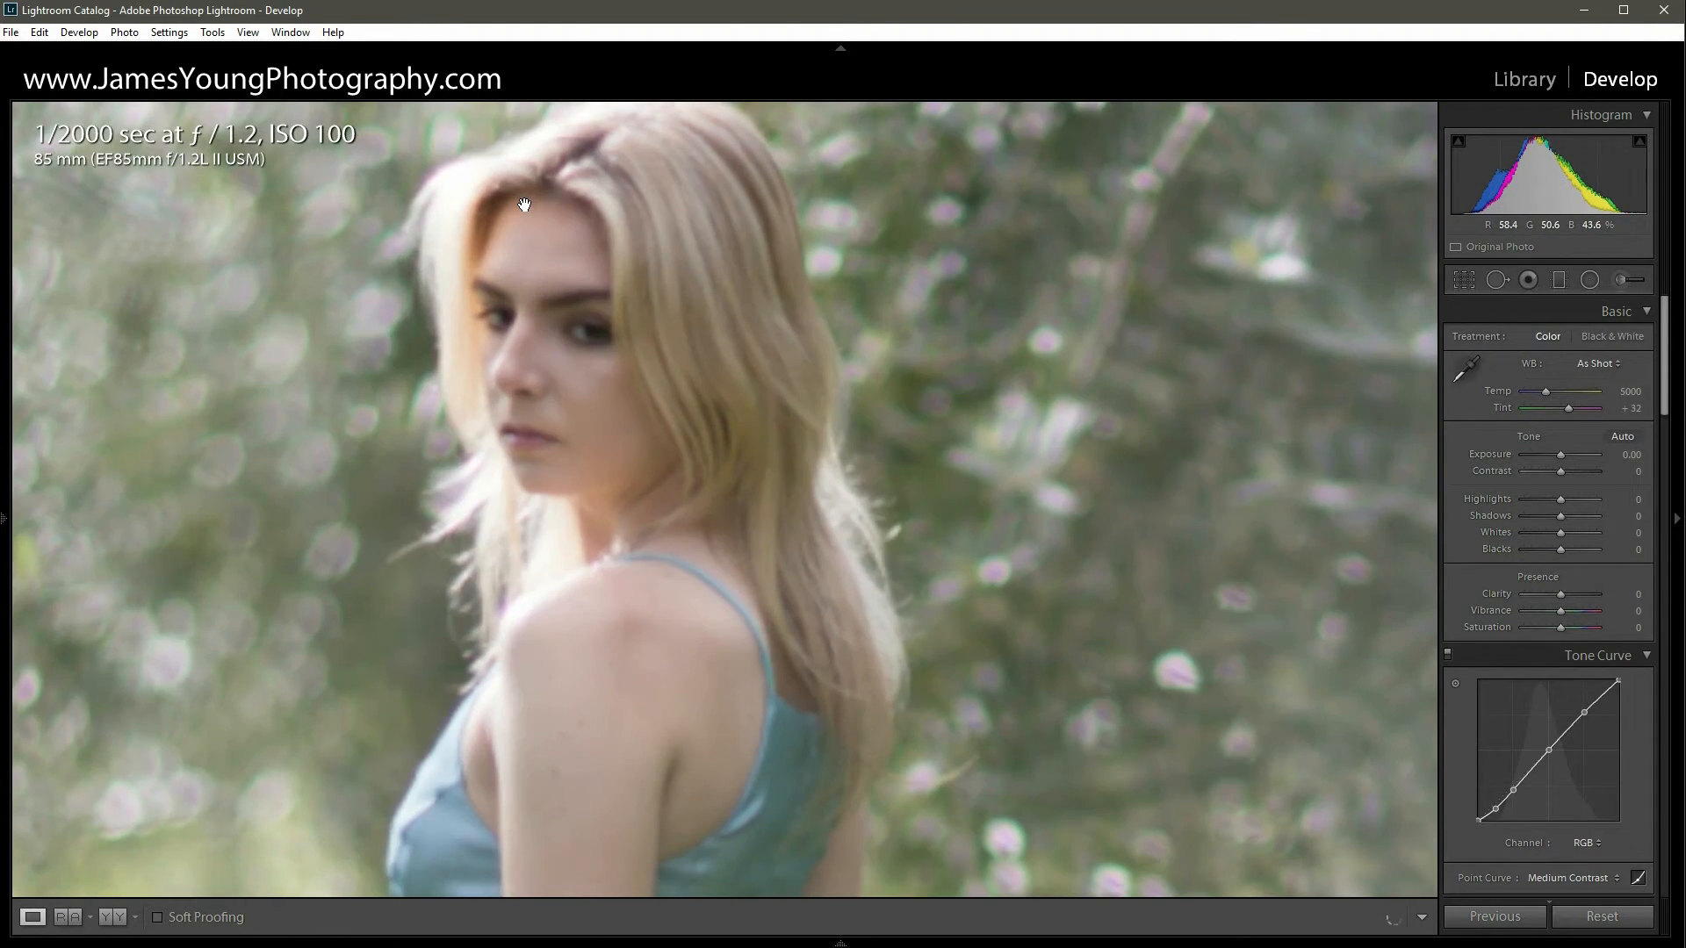
drag(527, 216, 659, 397)
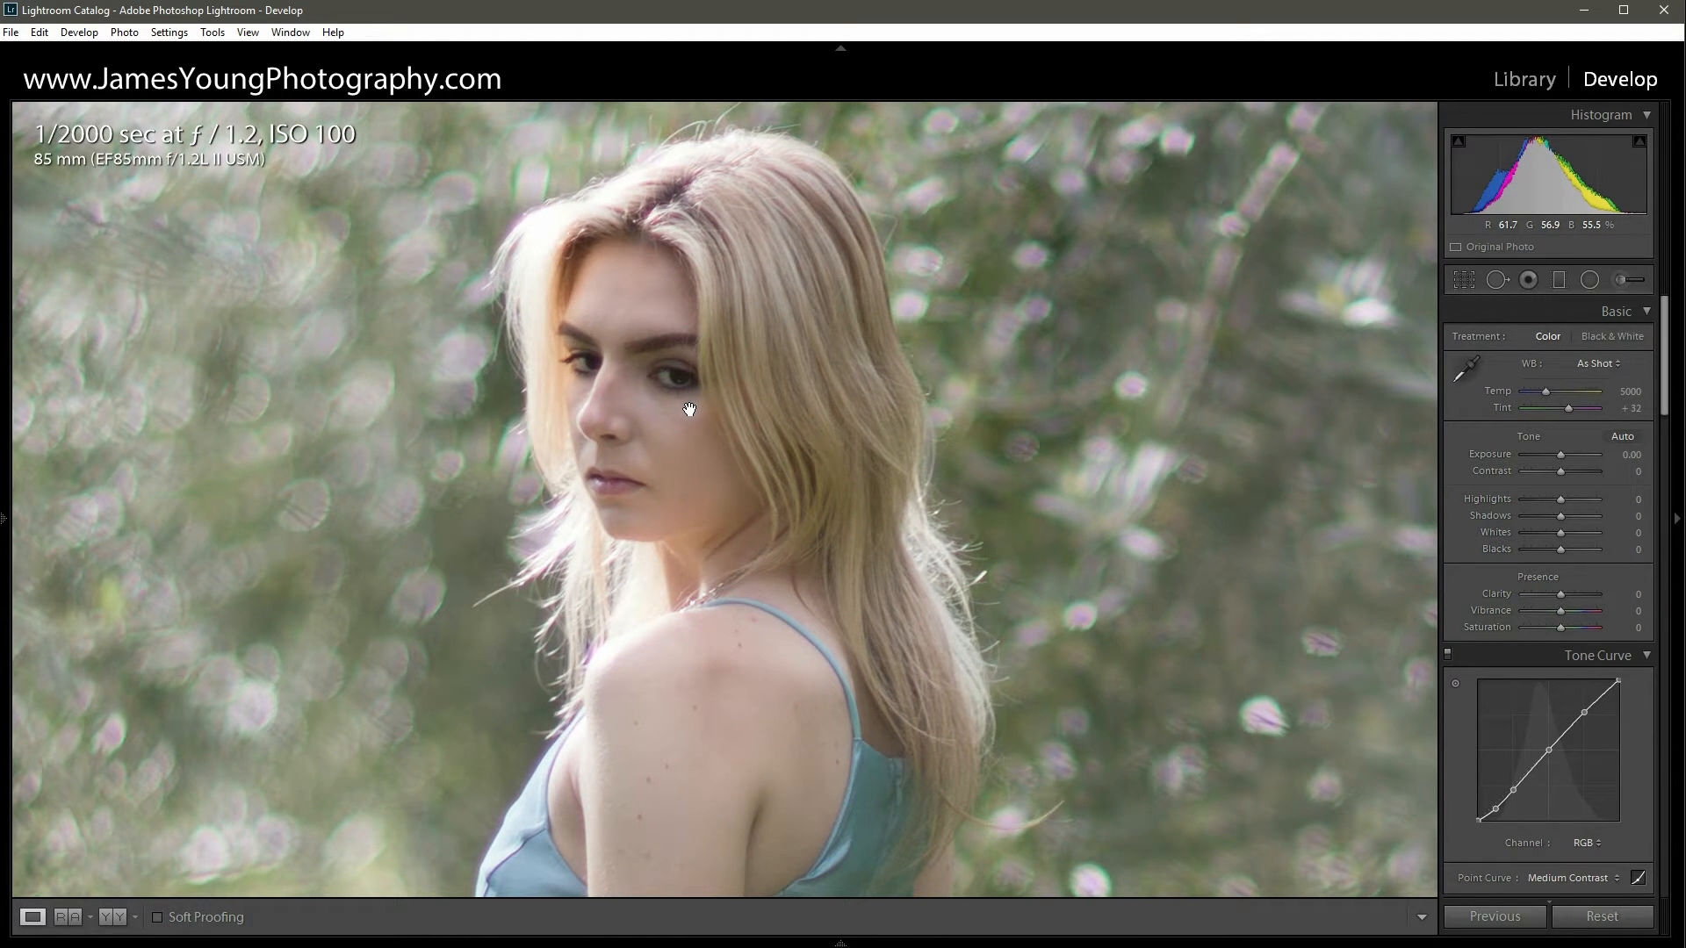
click(690, 409)
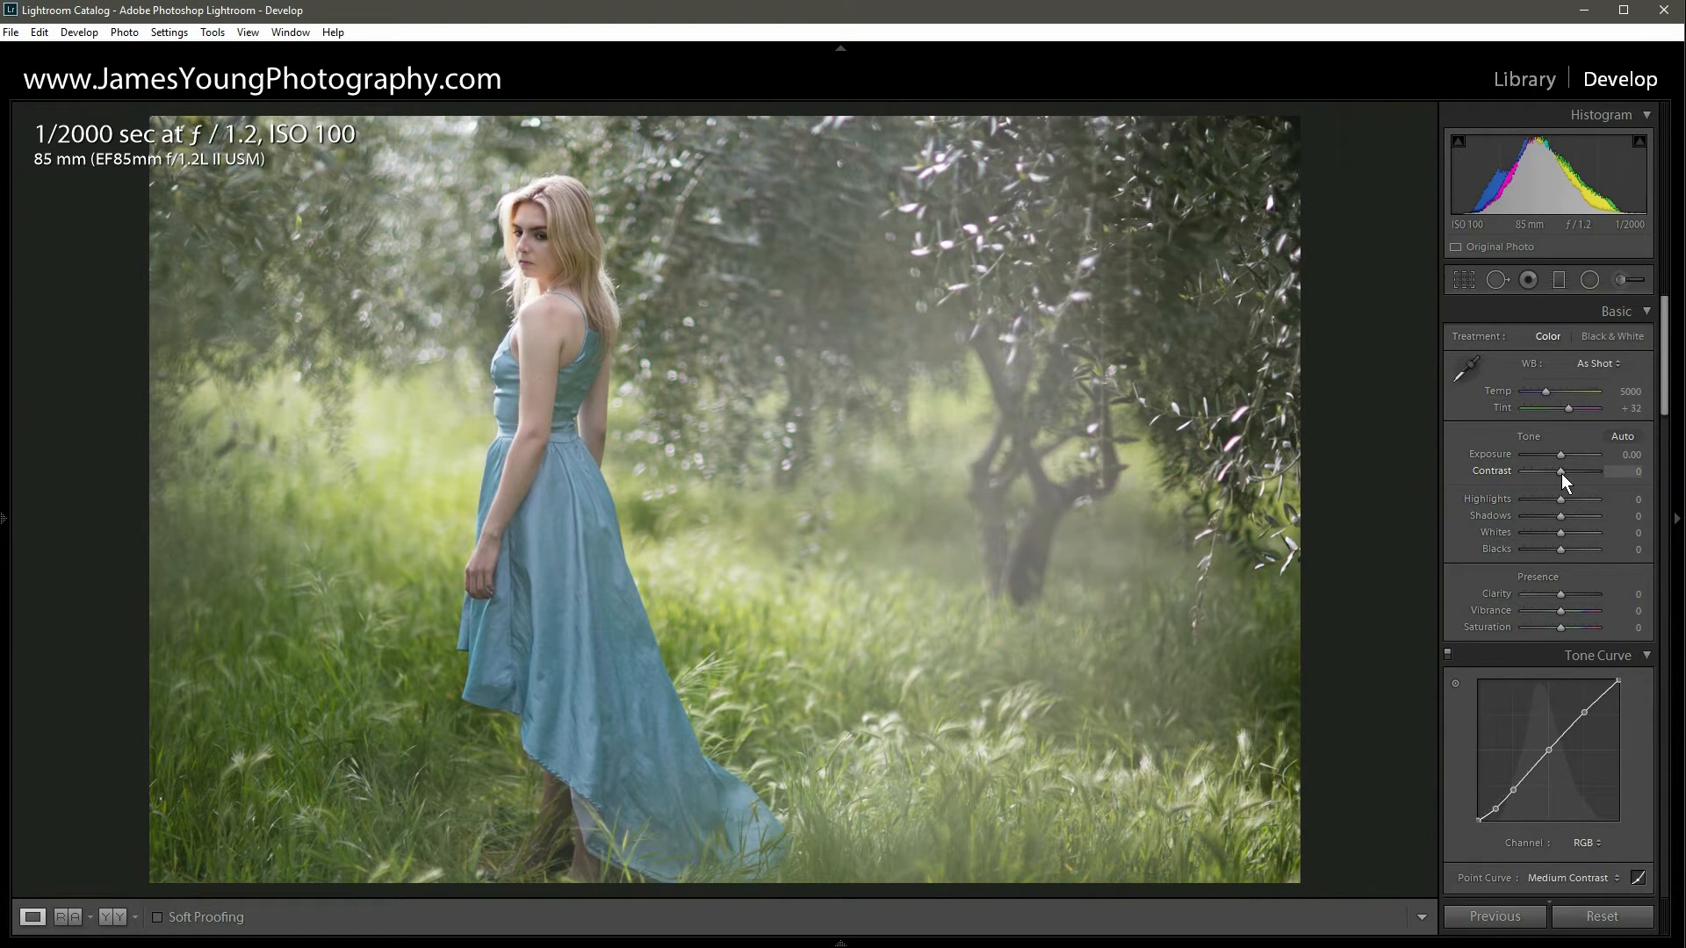
scroll(1562, 472, up, 7)
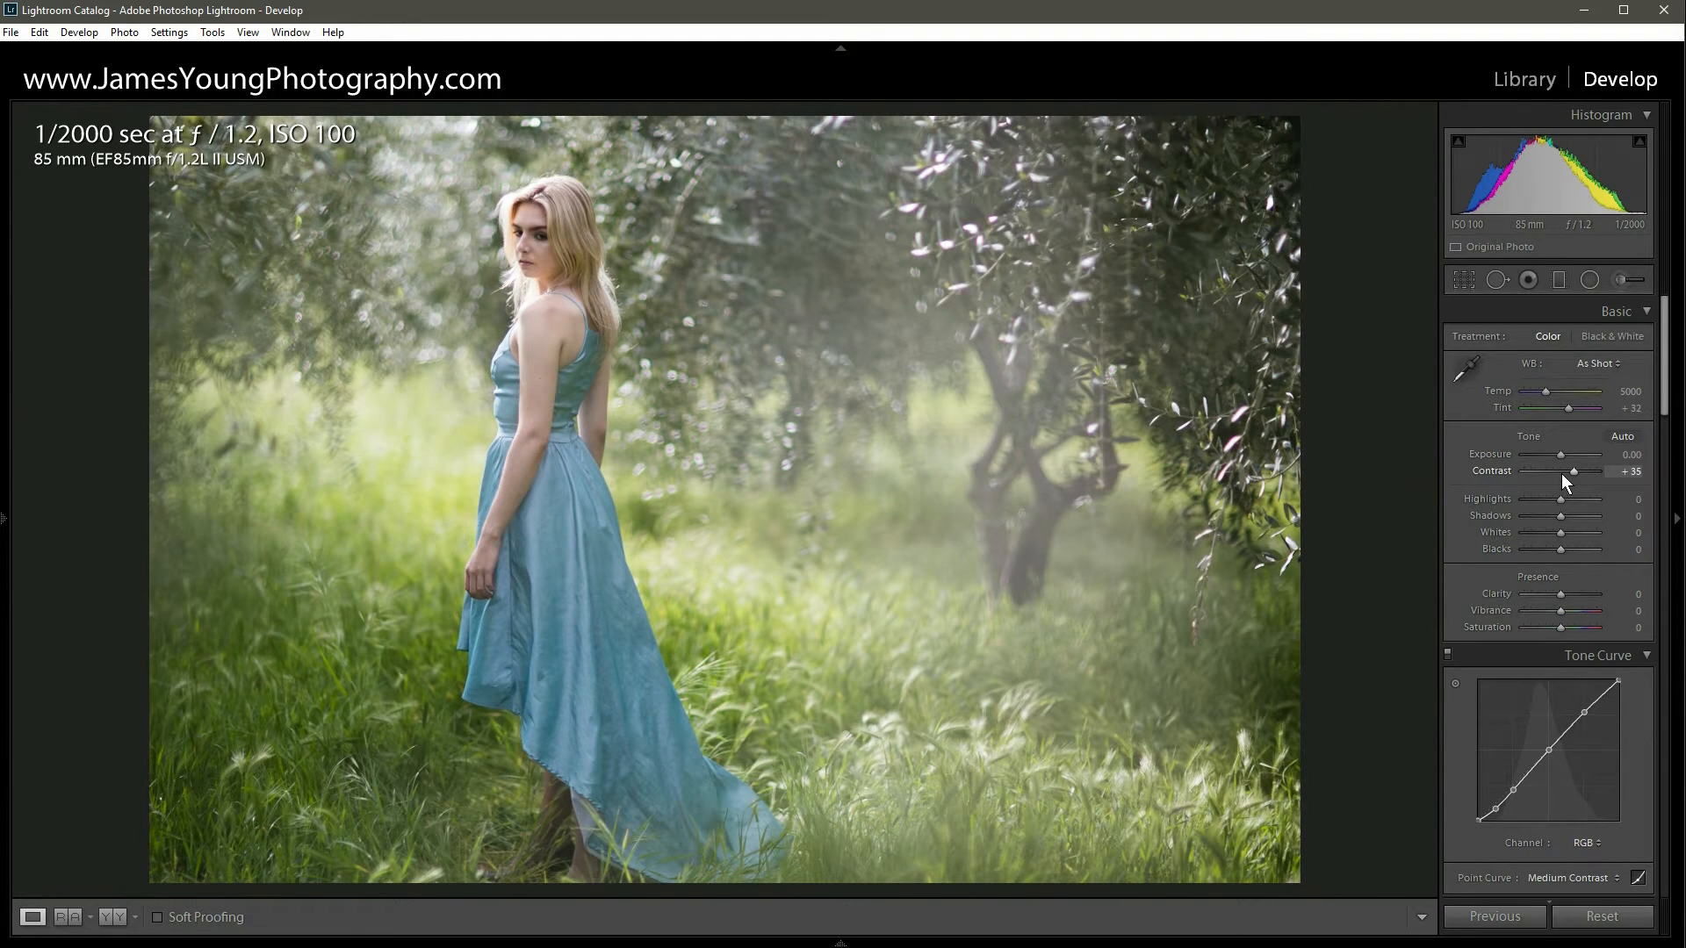
double_click(1574, 472)
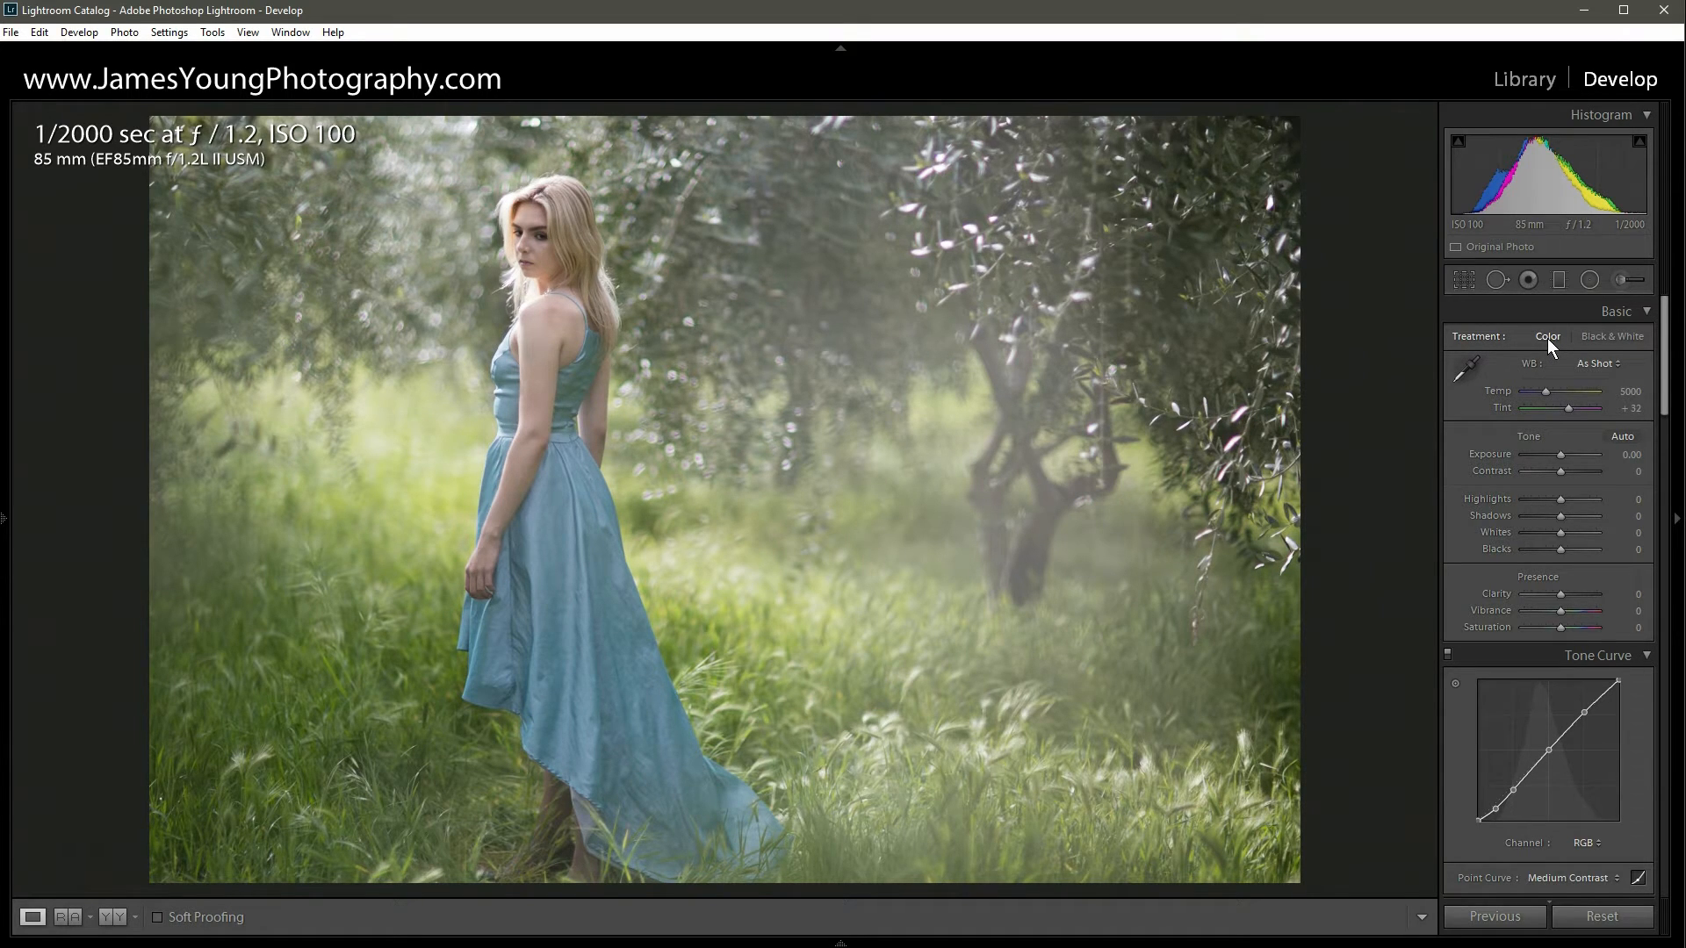
Convert the photo to the Black & White treatment, comparing it repeatedly with the colour version.
click(1601, 342)
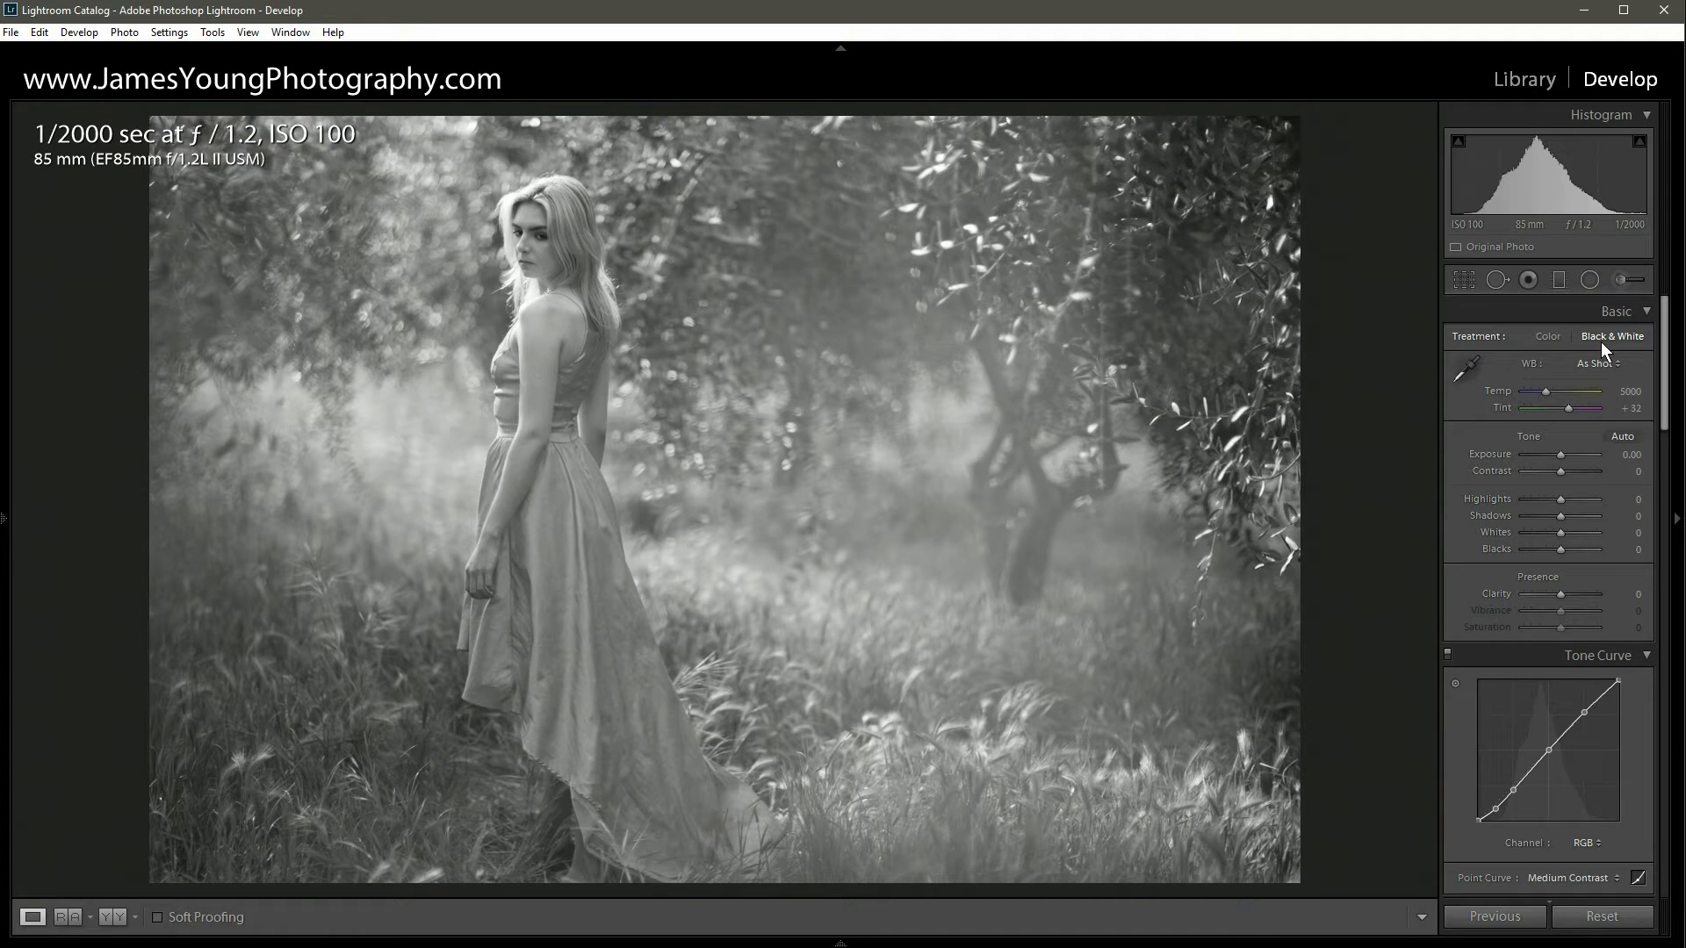
key(v)
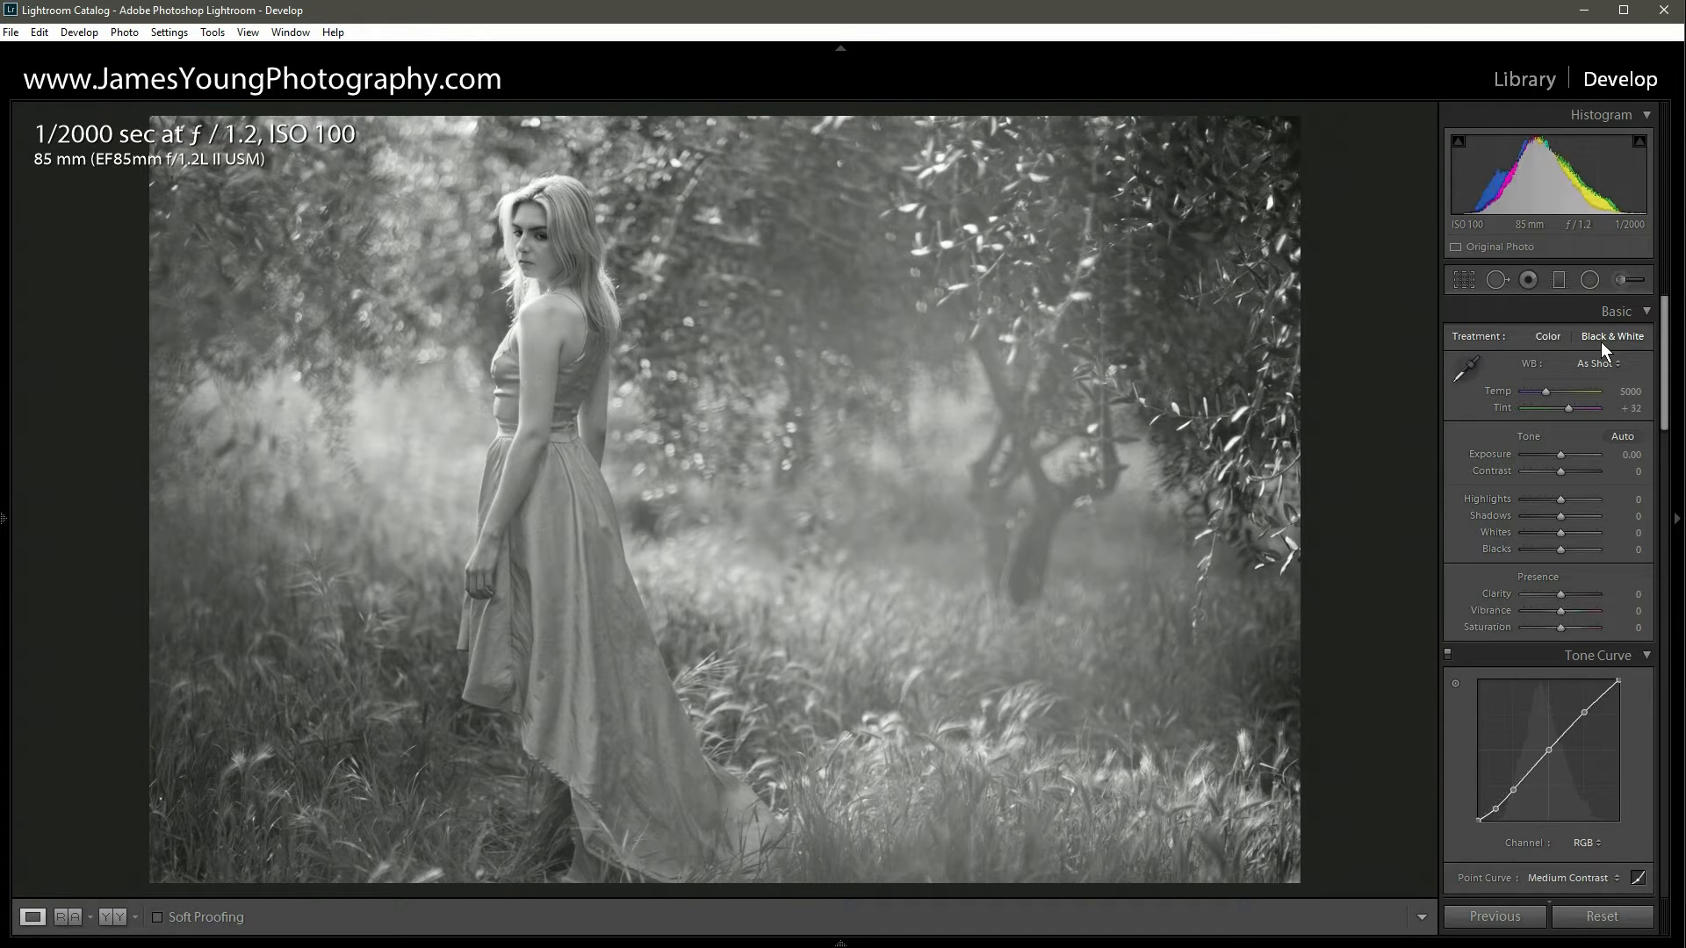
key(v)
key(v)
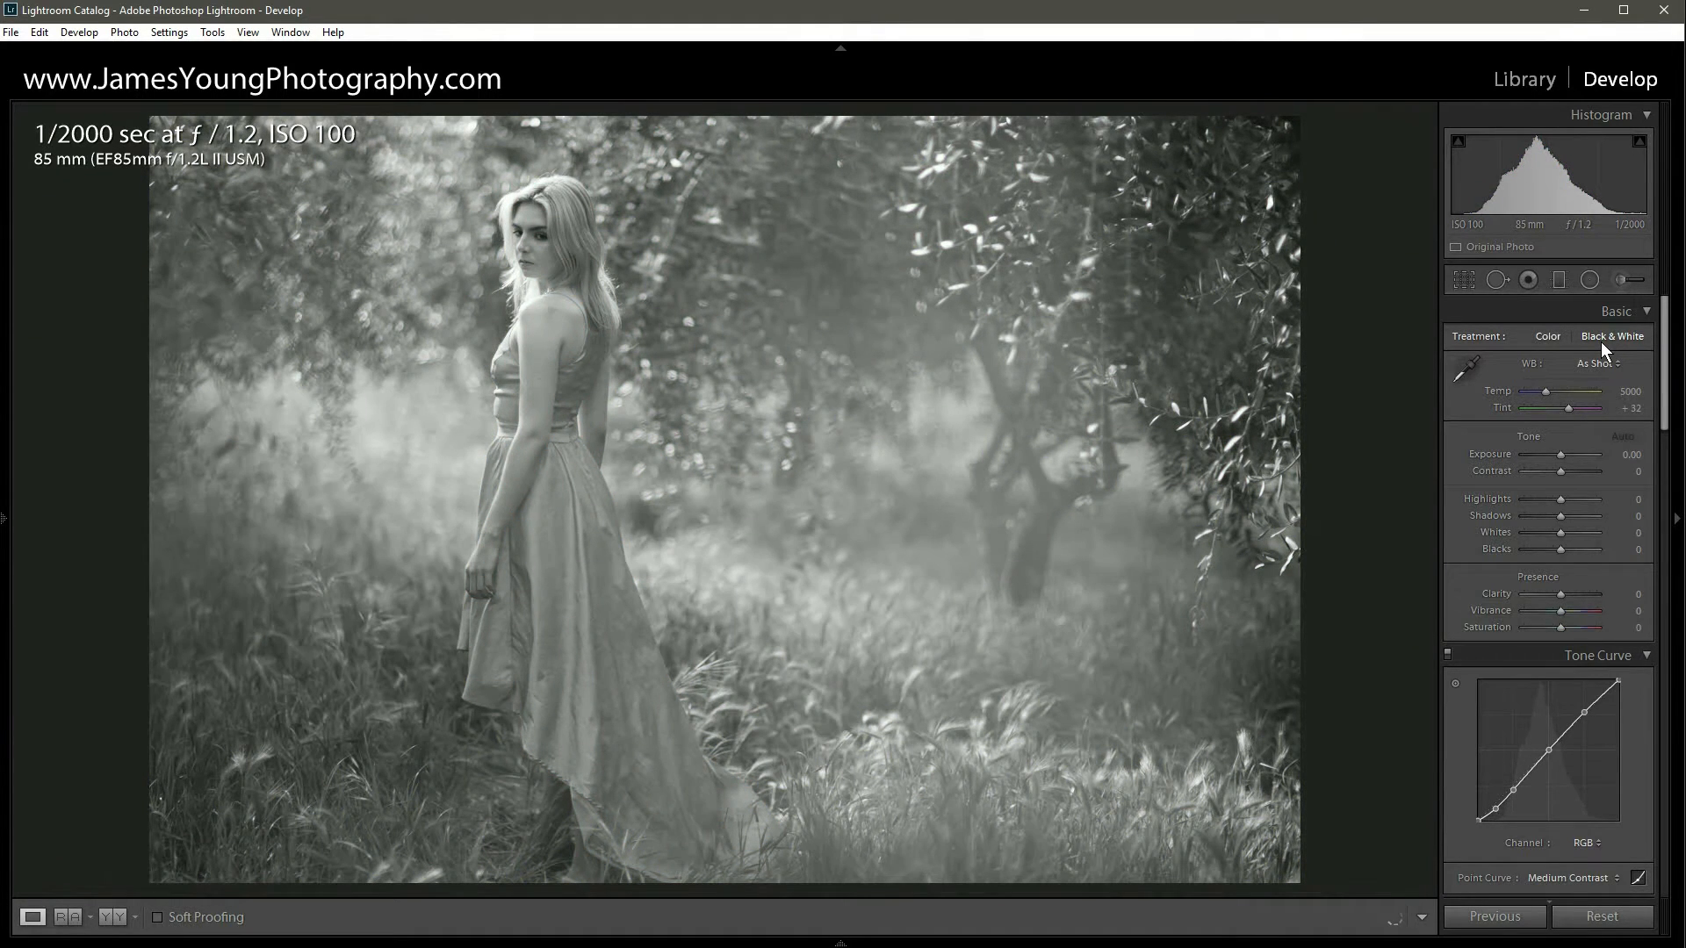
key(v)
key(v)
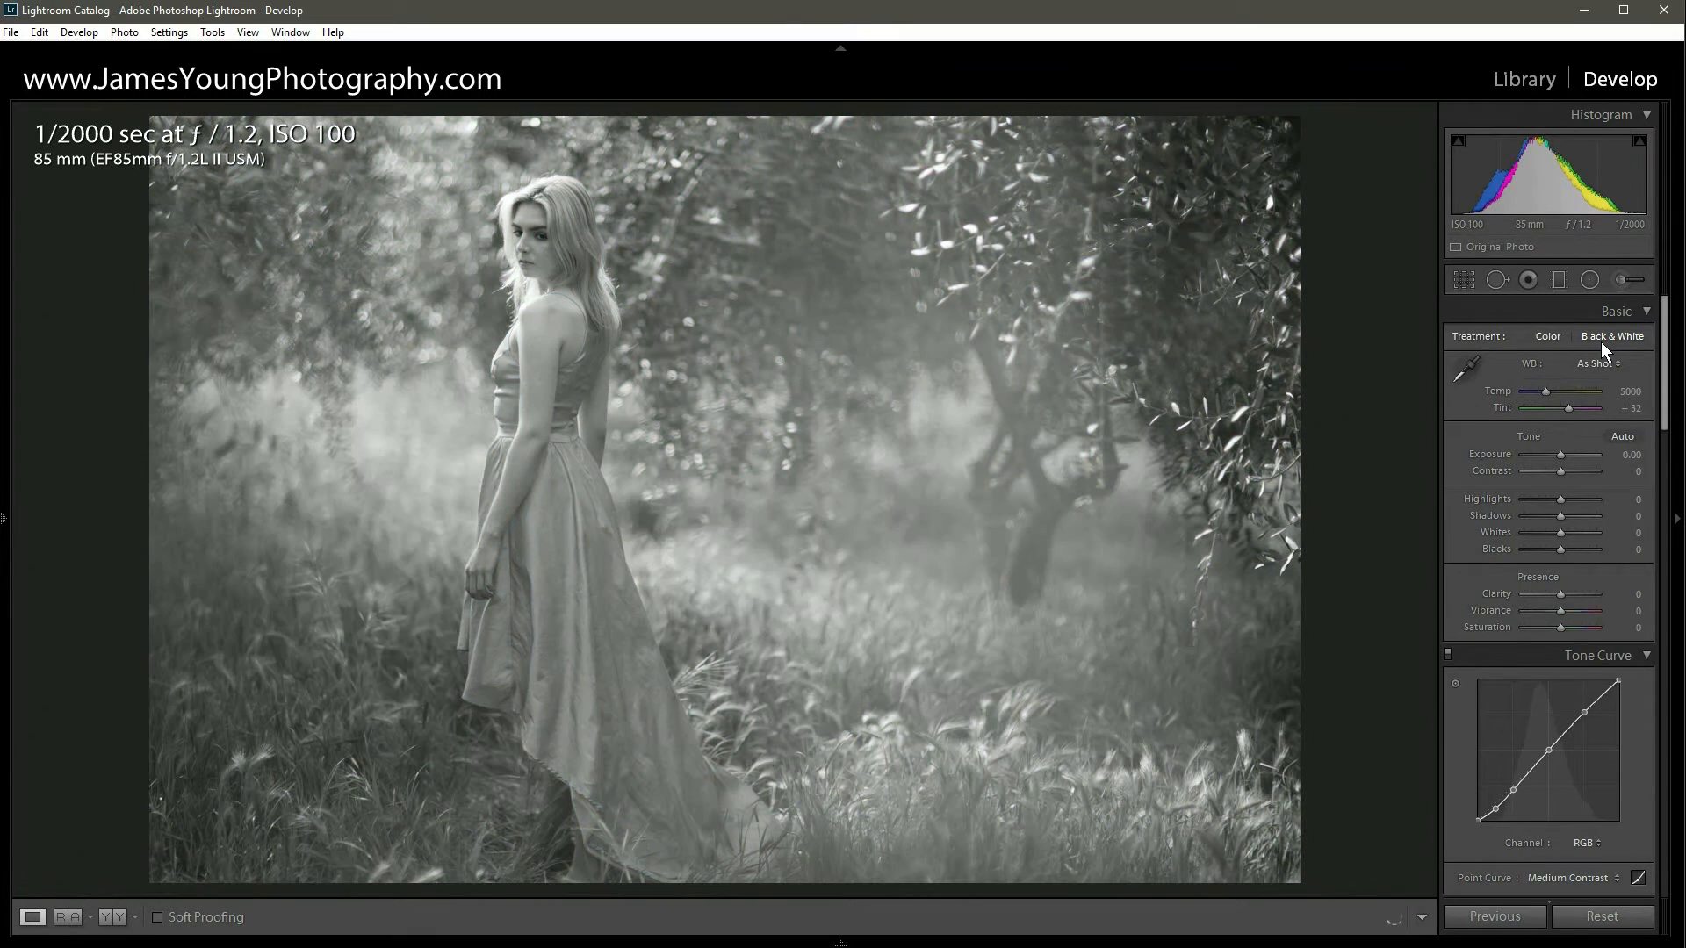
key(v)
key(v)
key(v)
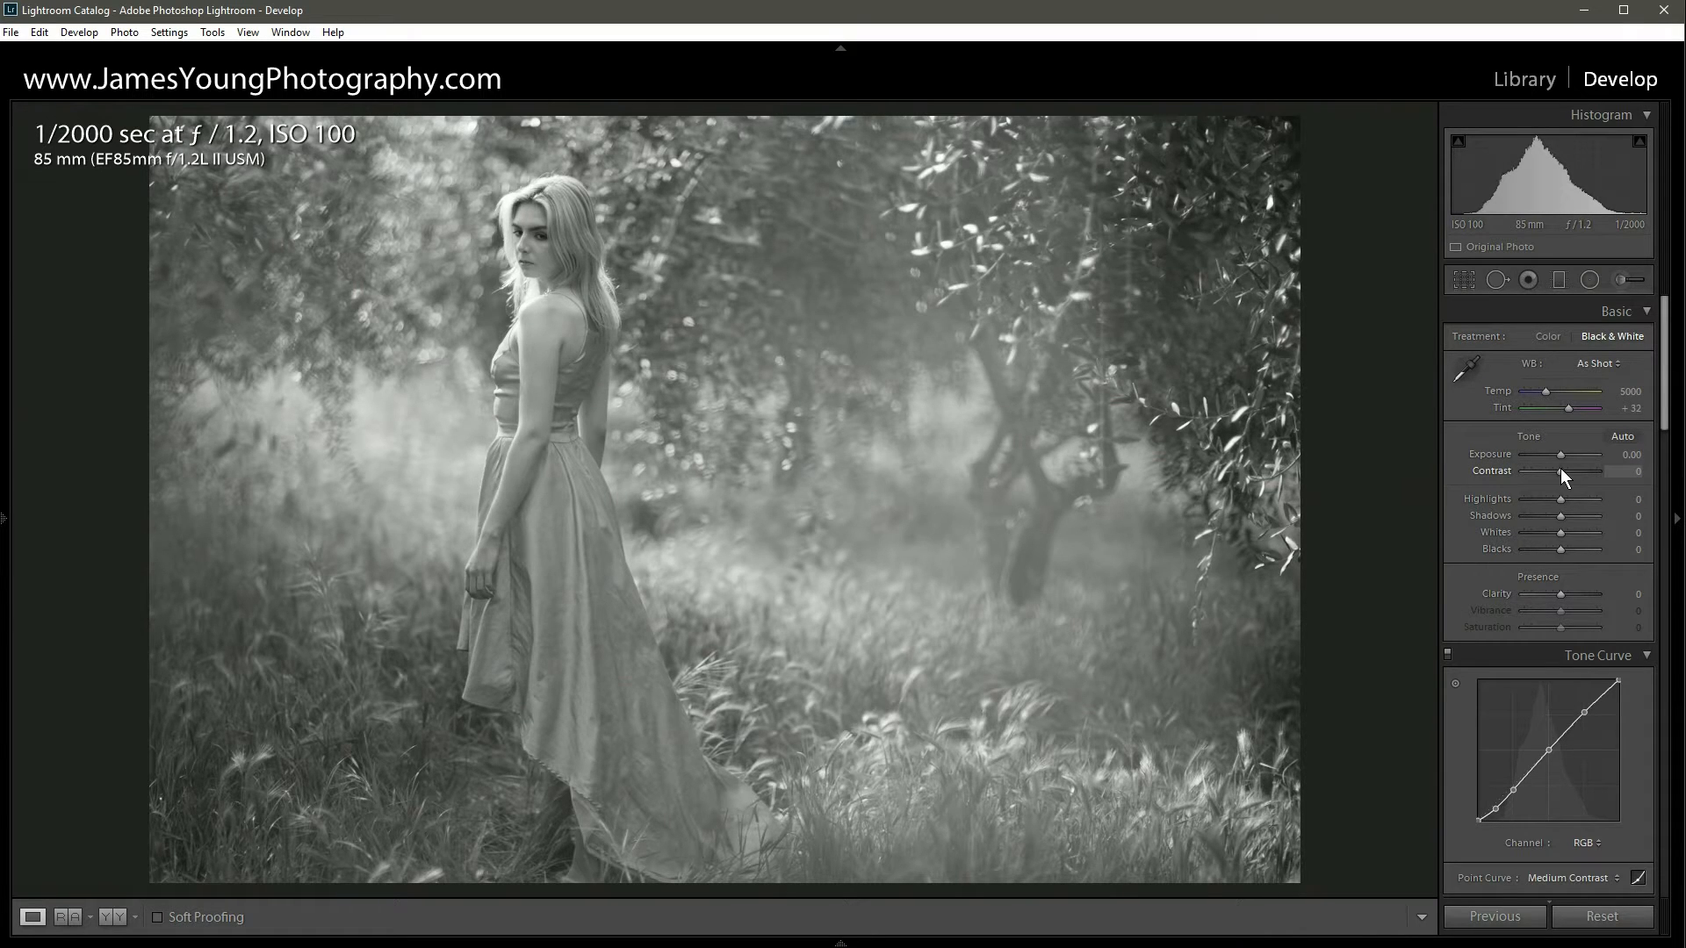
Set the black-and-white photo's contrast to +35 and its exposure to -0.30.
scroll(1561, 469, up, 6)
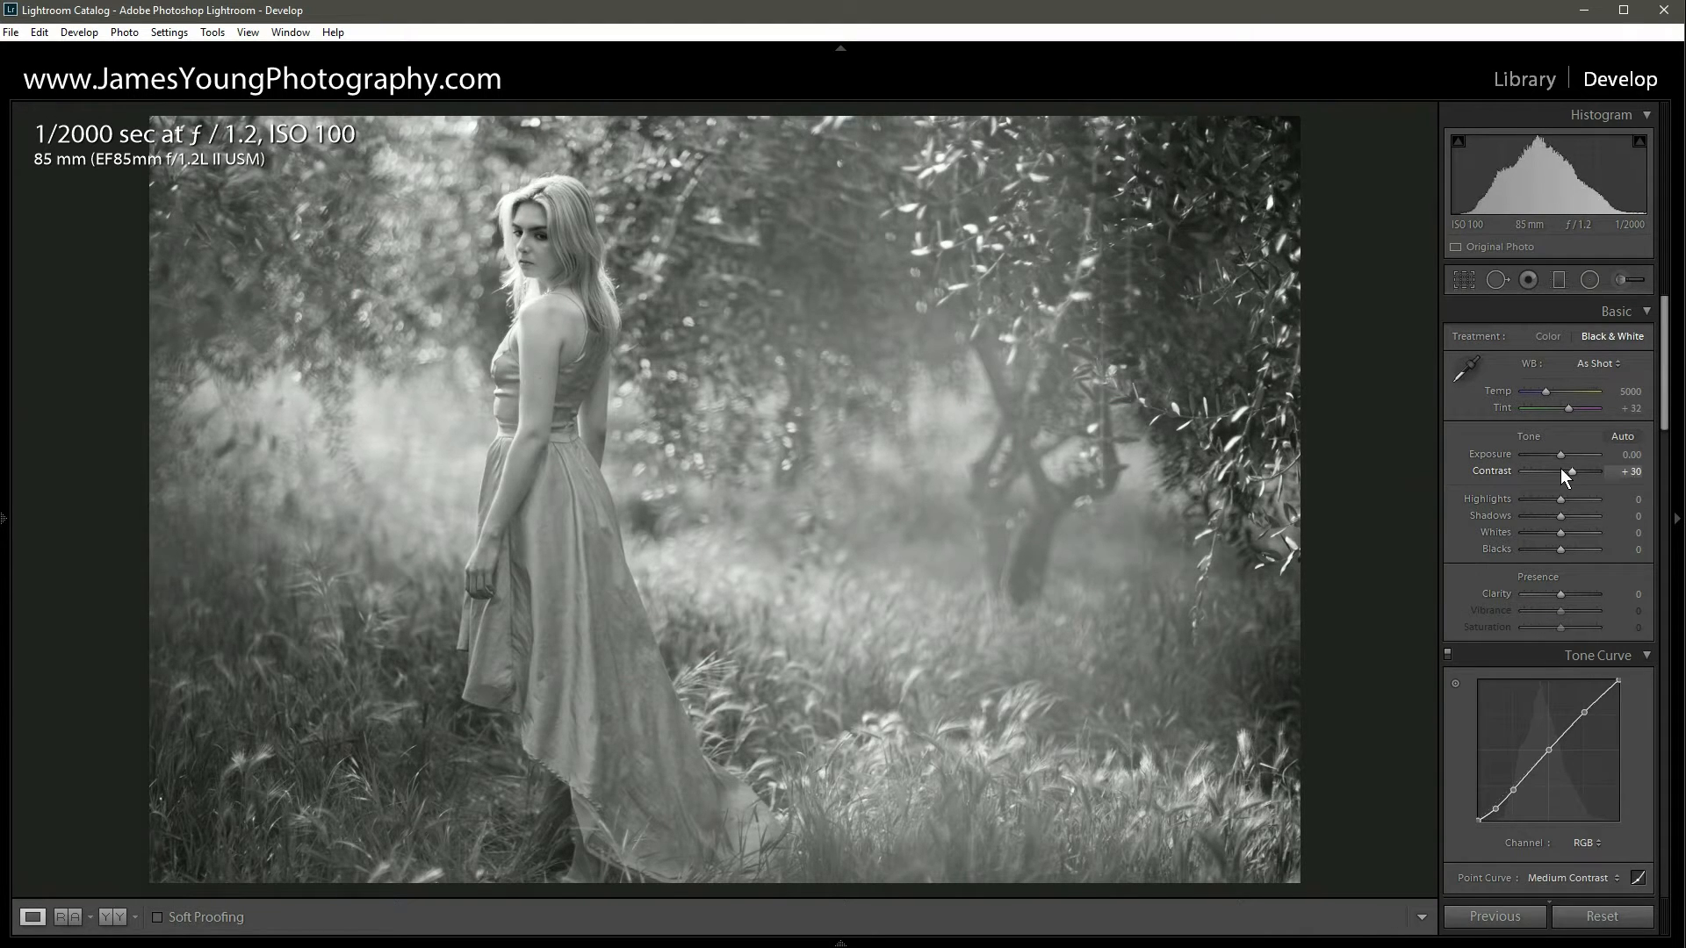
scroll(1561, 467, up, 1)
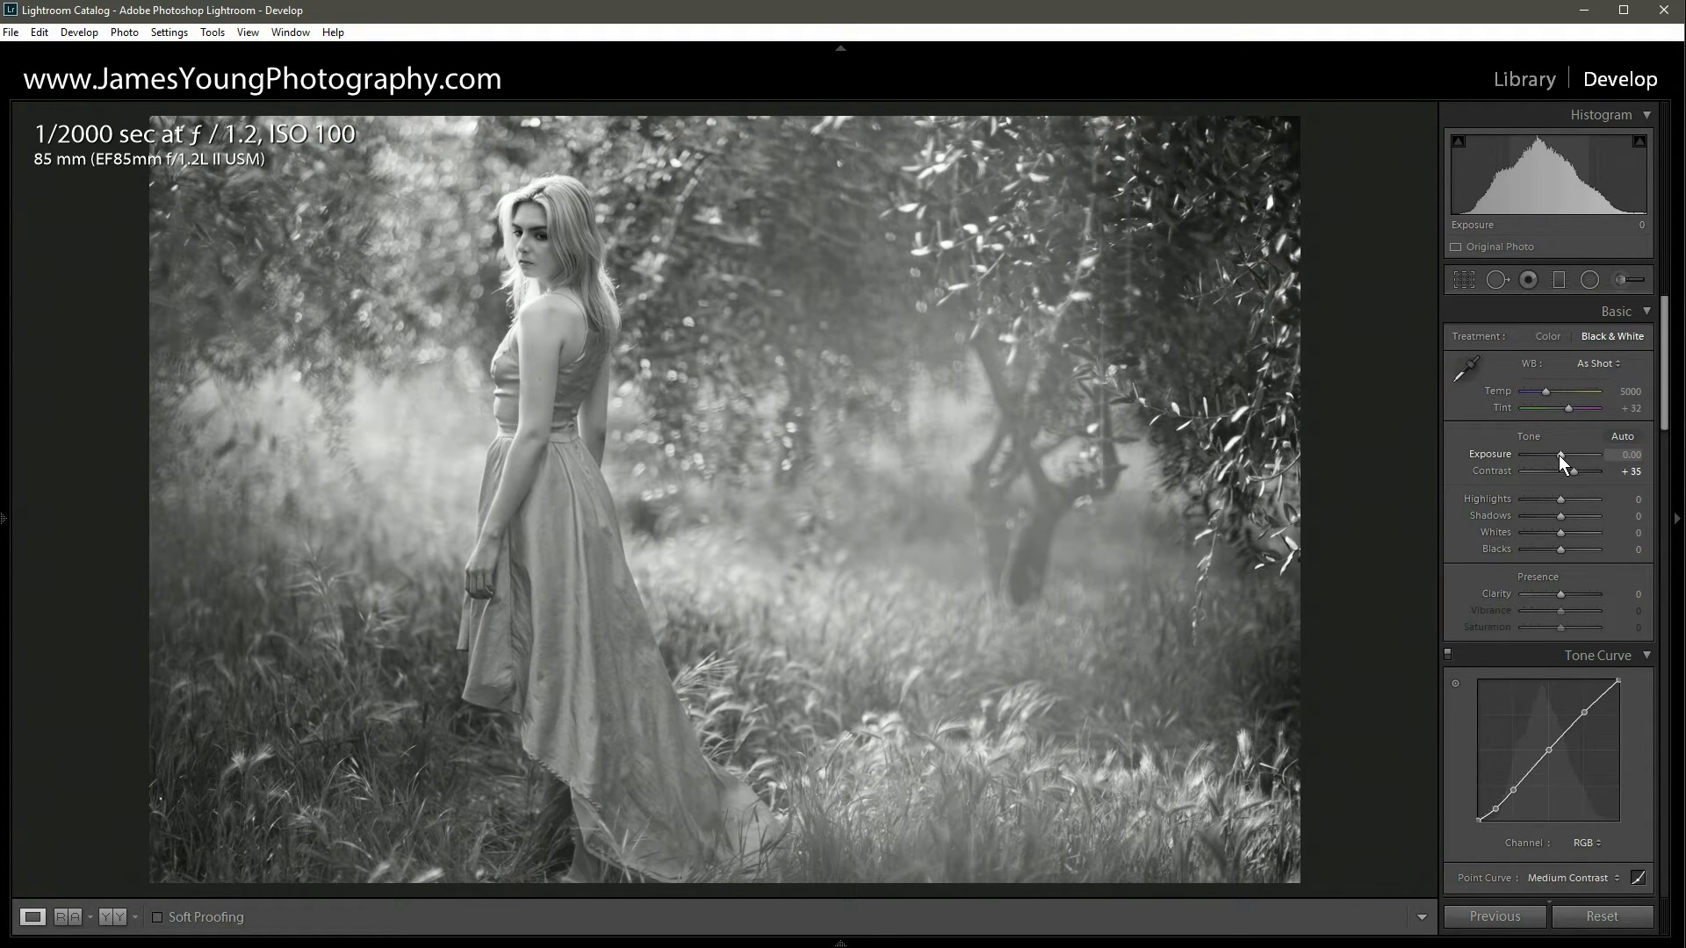
scroll(1559, 457, down, 3)
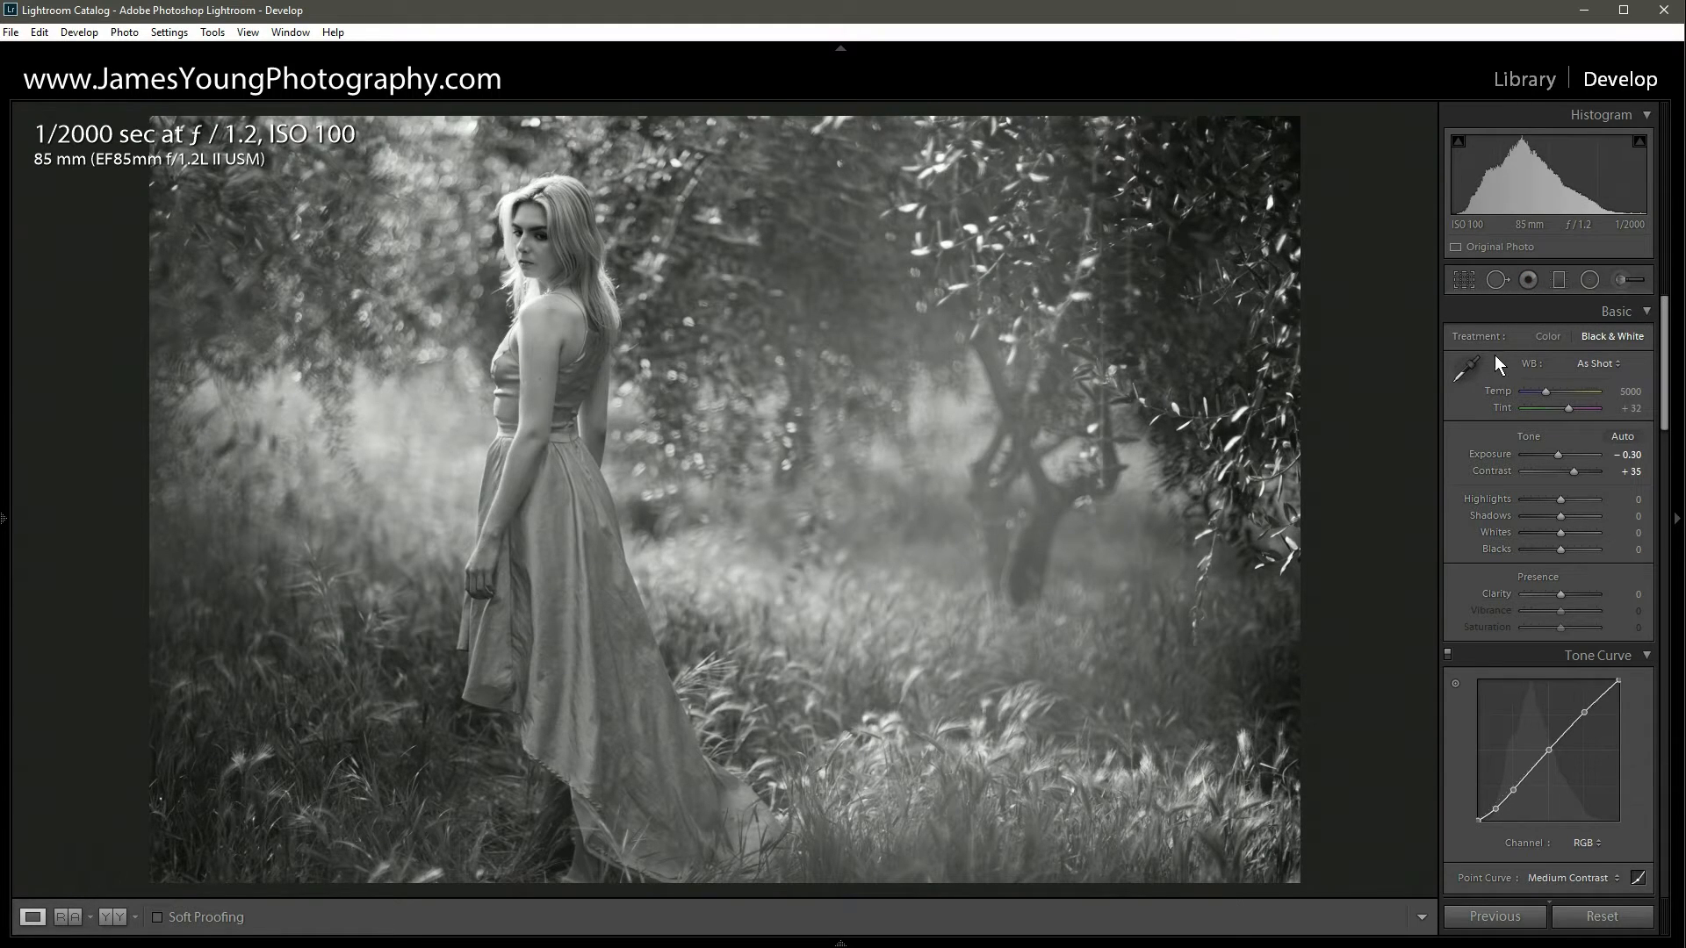
Try the green level of the Black & White Mix at +100 and -100, and undo both changes.
scroll(1482, 409, down, 6)
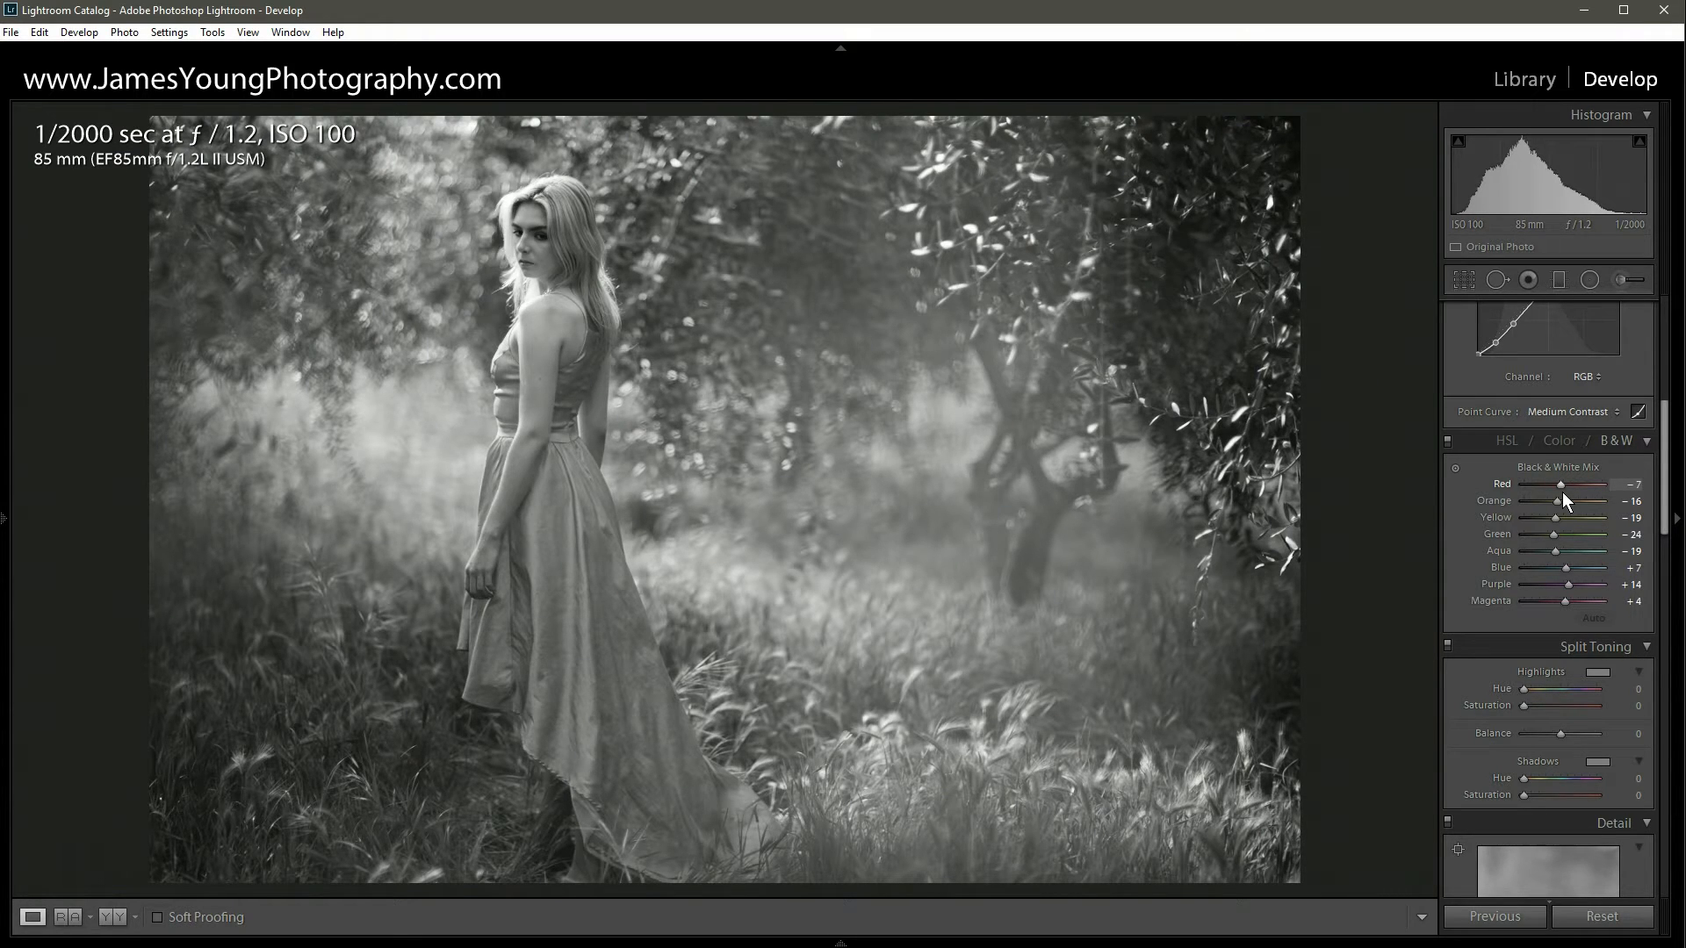
key(v)
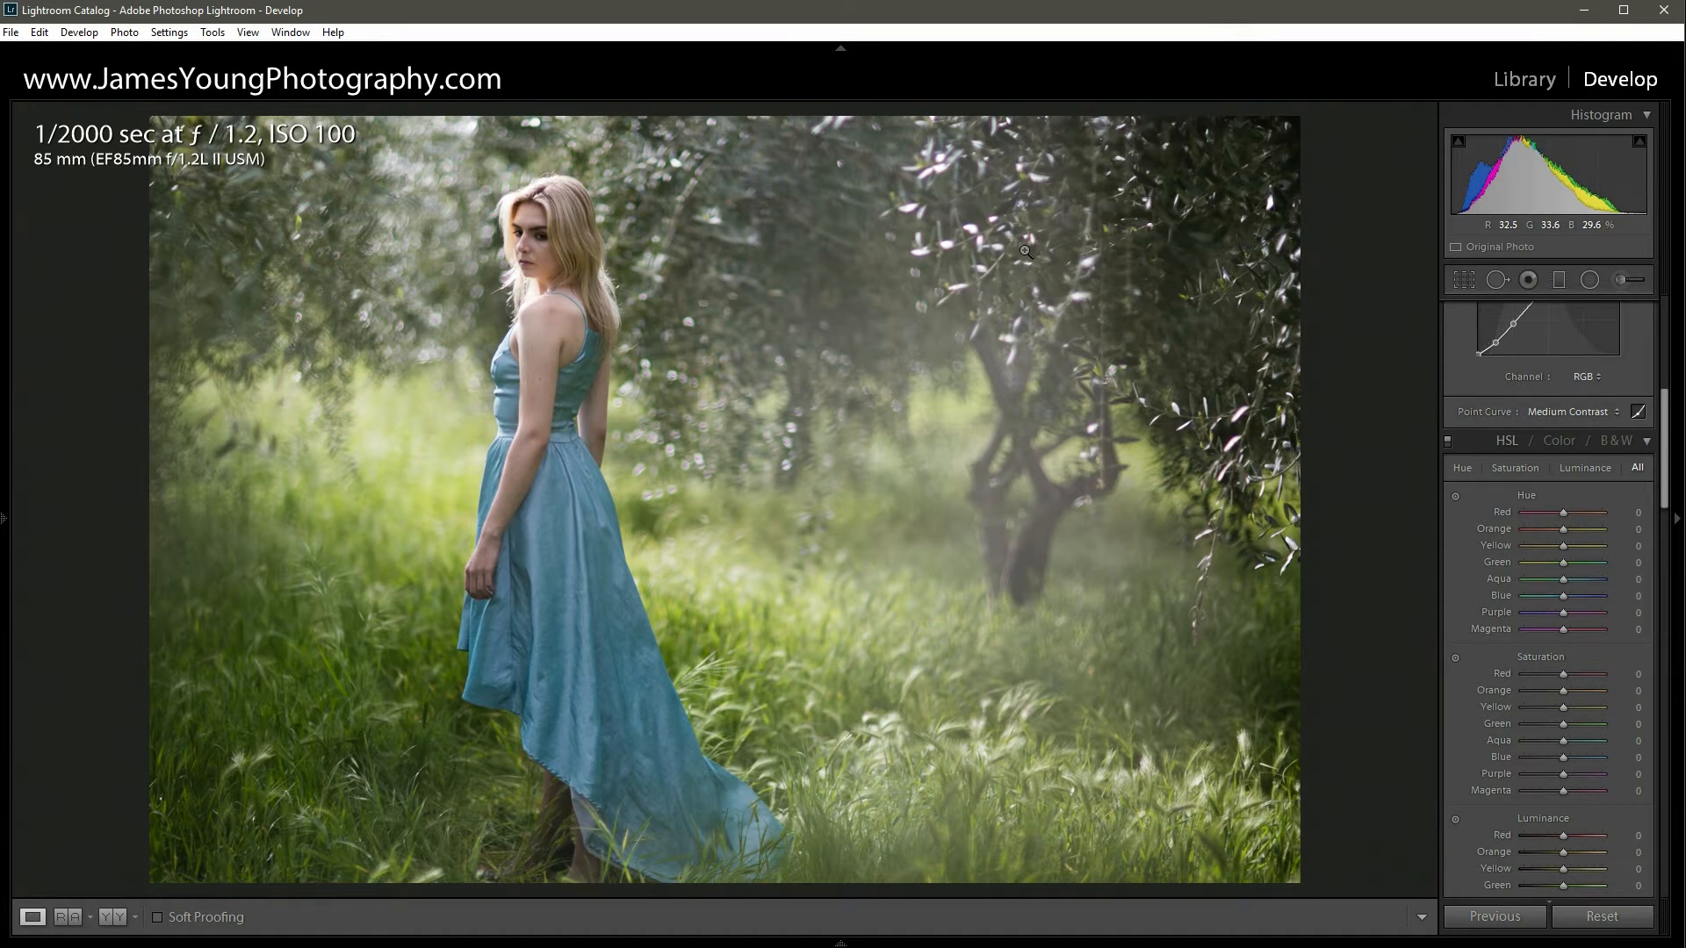
key(v)
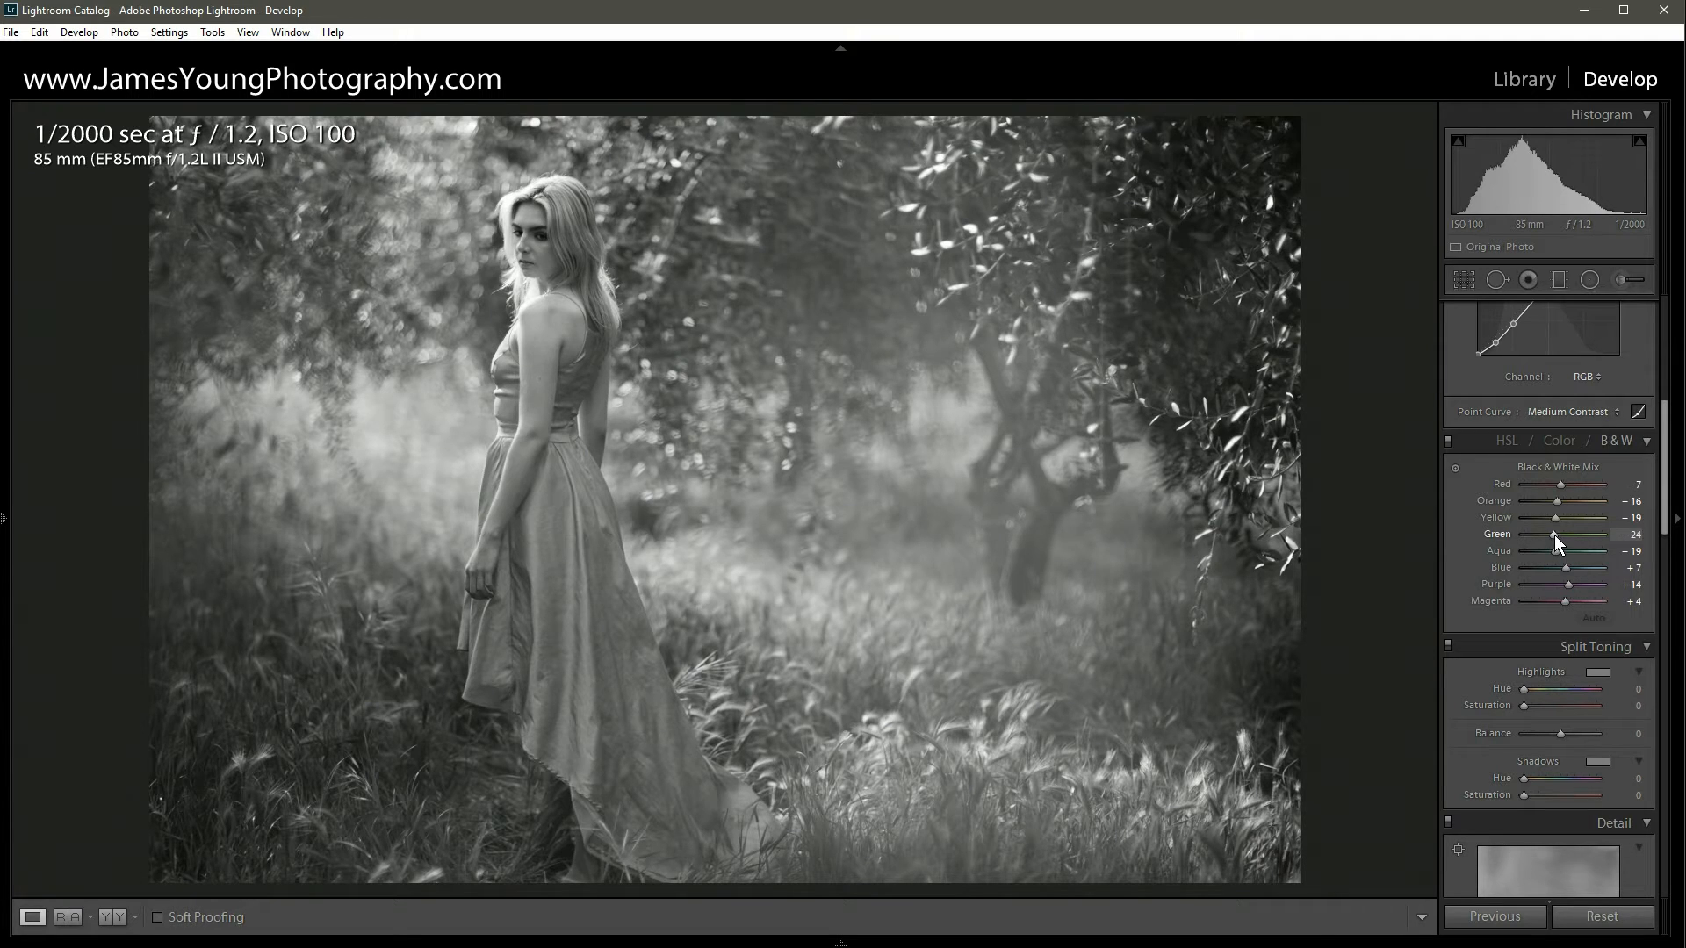
drag(1563, 534, 1611, 534)
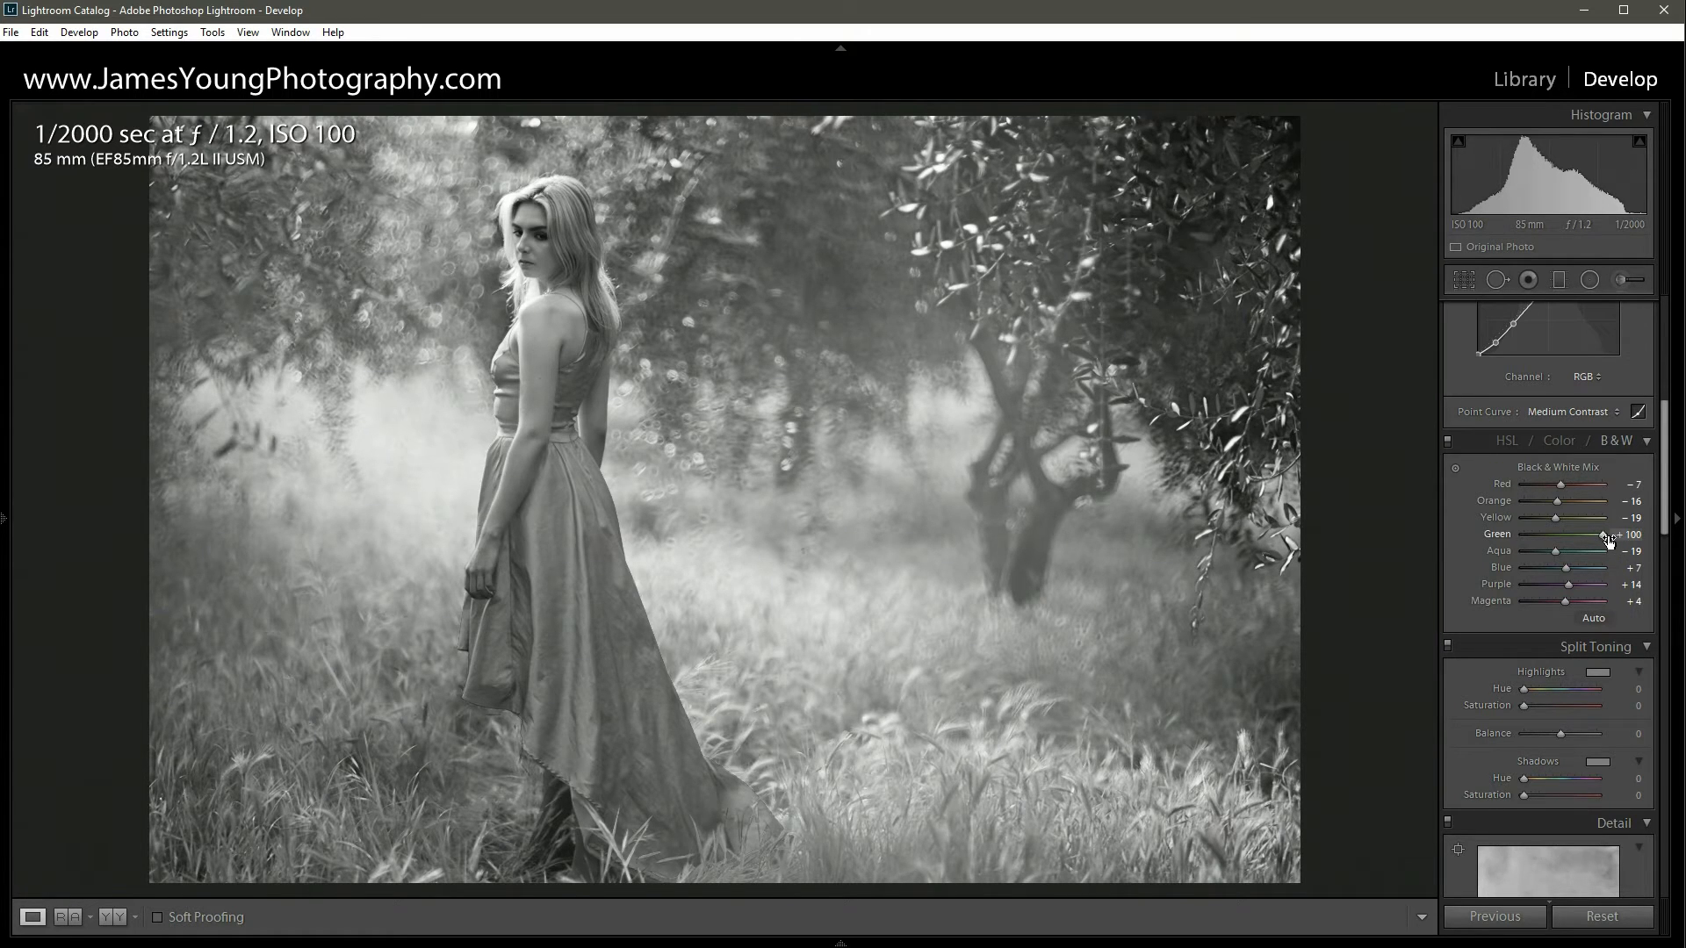
drag(1603, 535, 1489, 540)
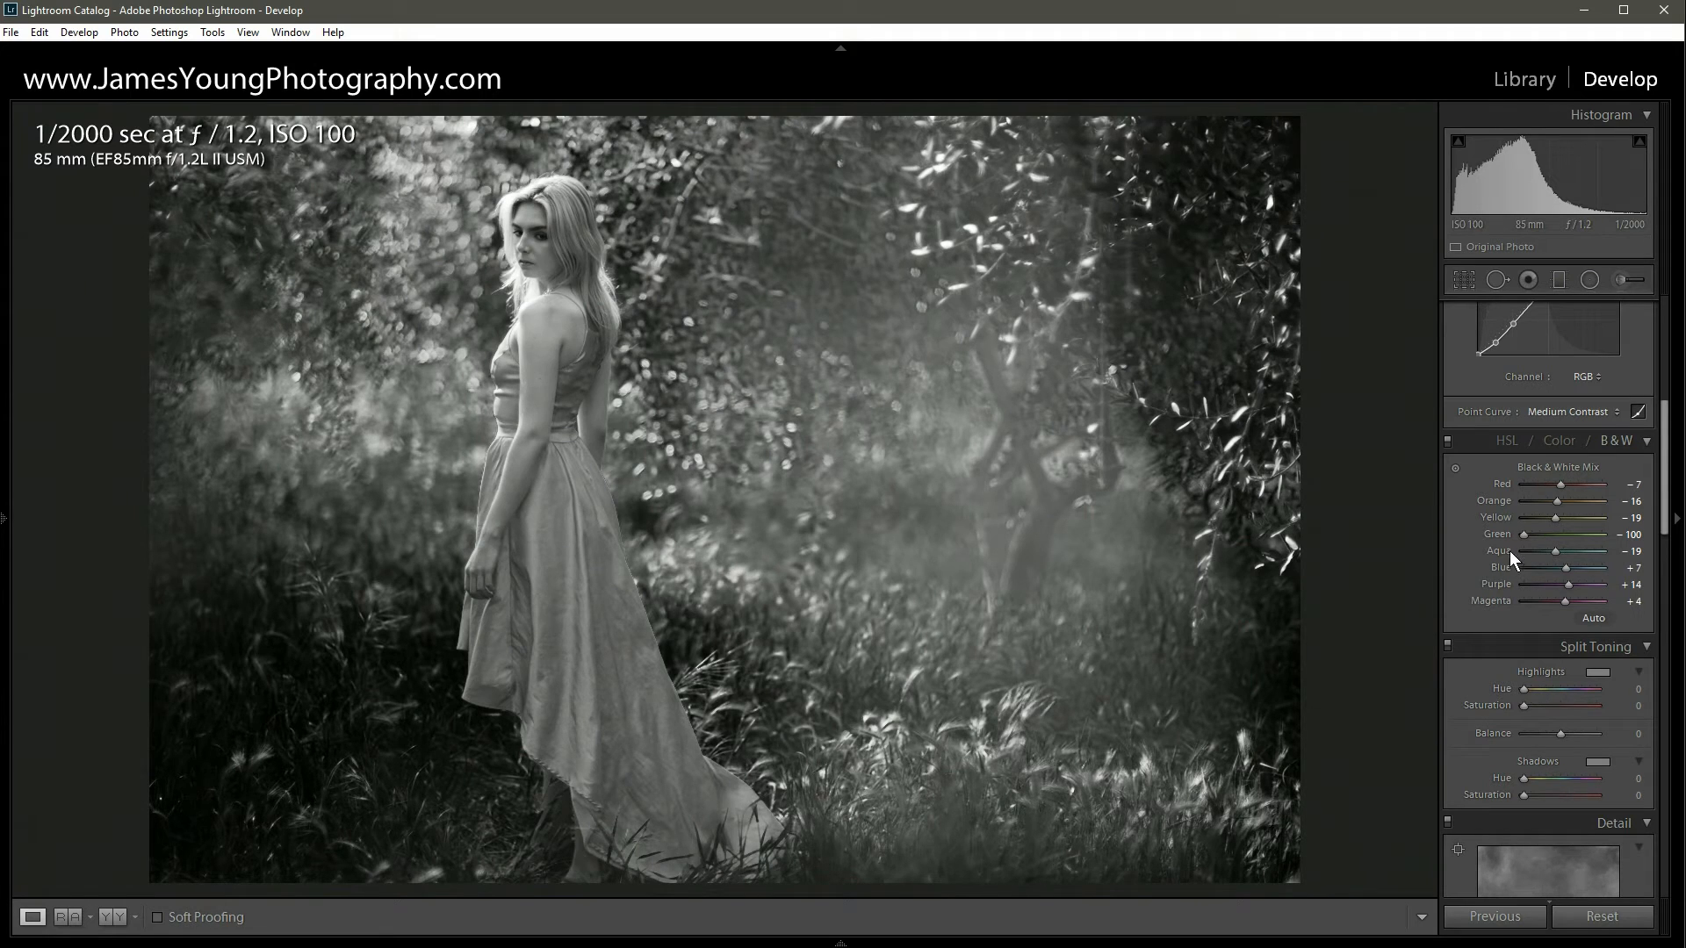
key(ctrl+z)
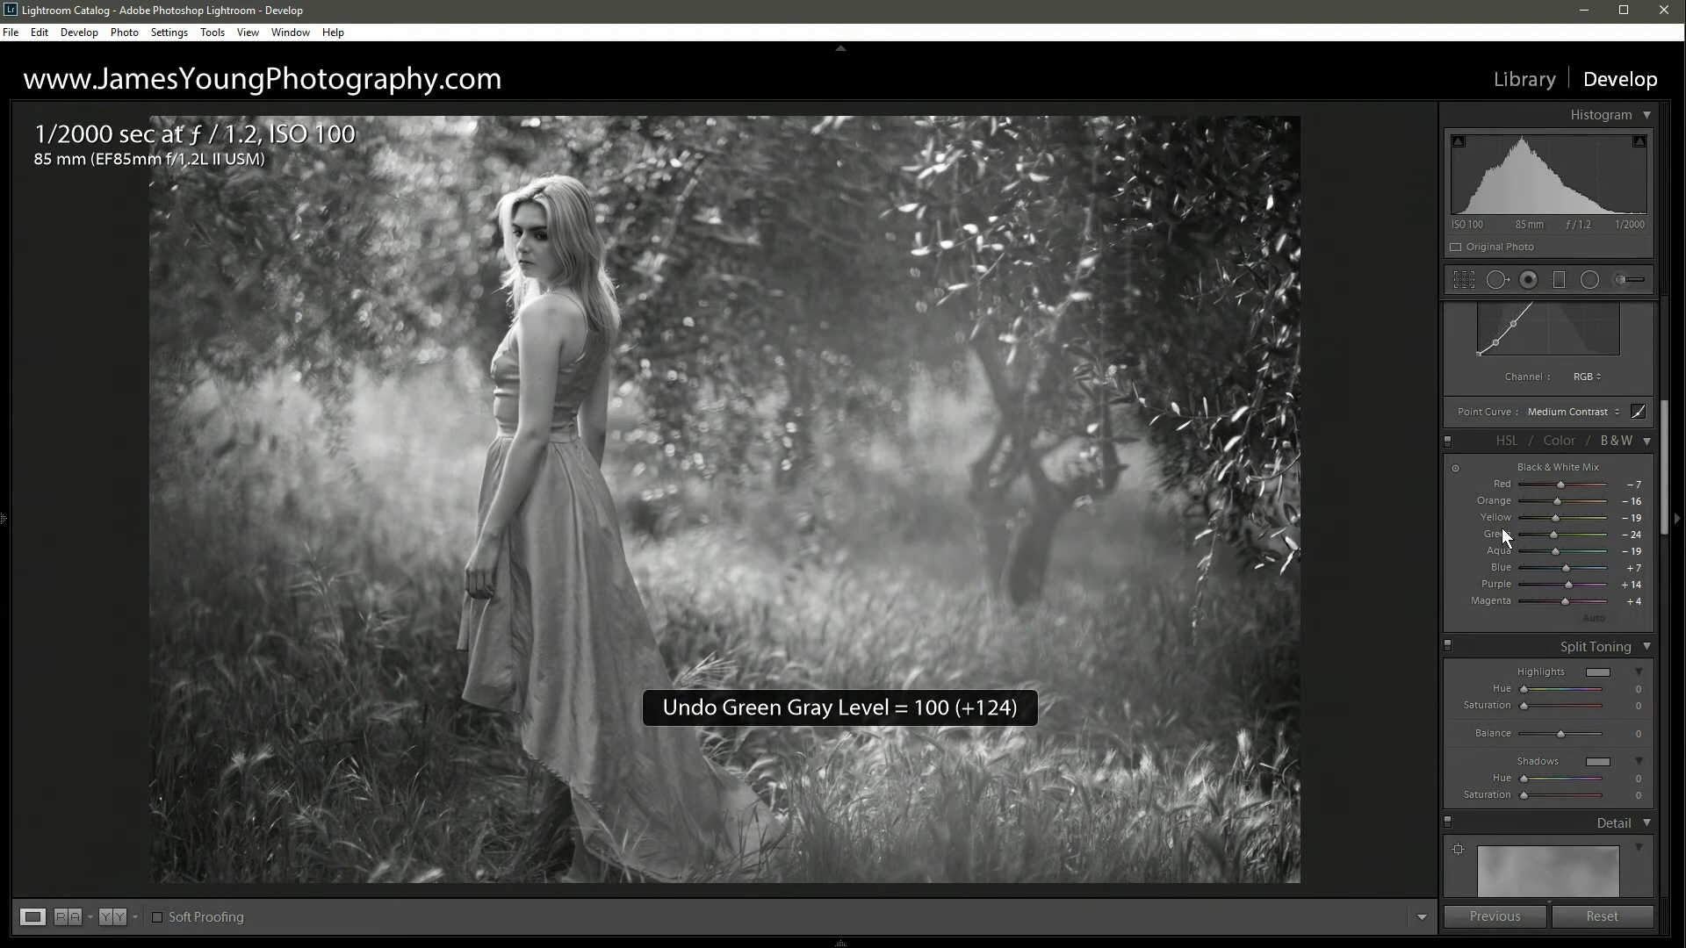
Raise the orange level of the Black & White Mix to +100 and check the effect on the woman's skin up close.
scroll(1495, 432, up, 5)
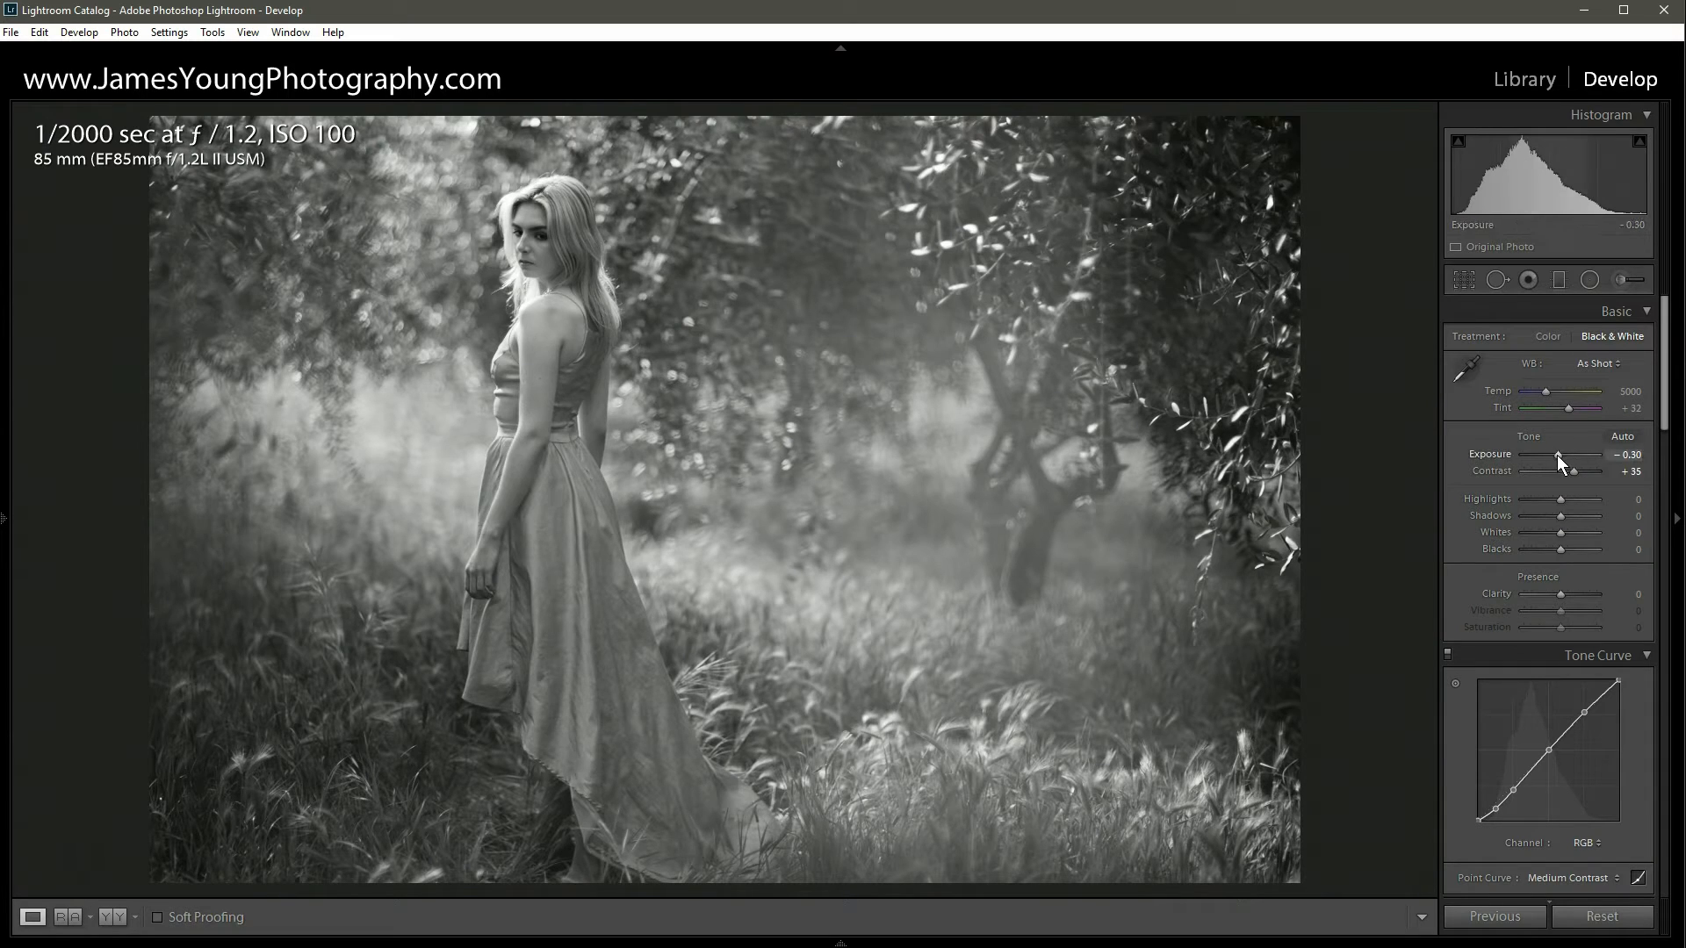
scroll(1504, 455, down, 5)
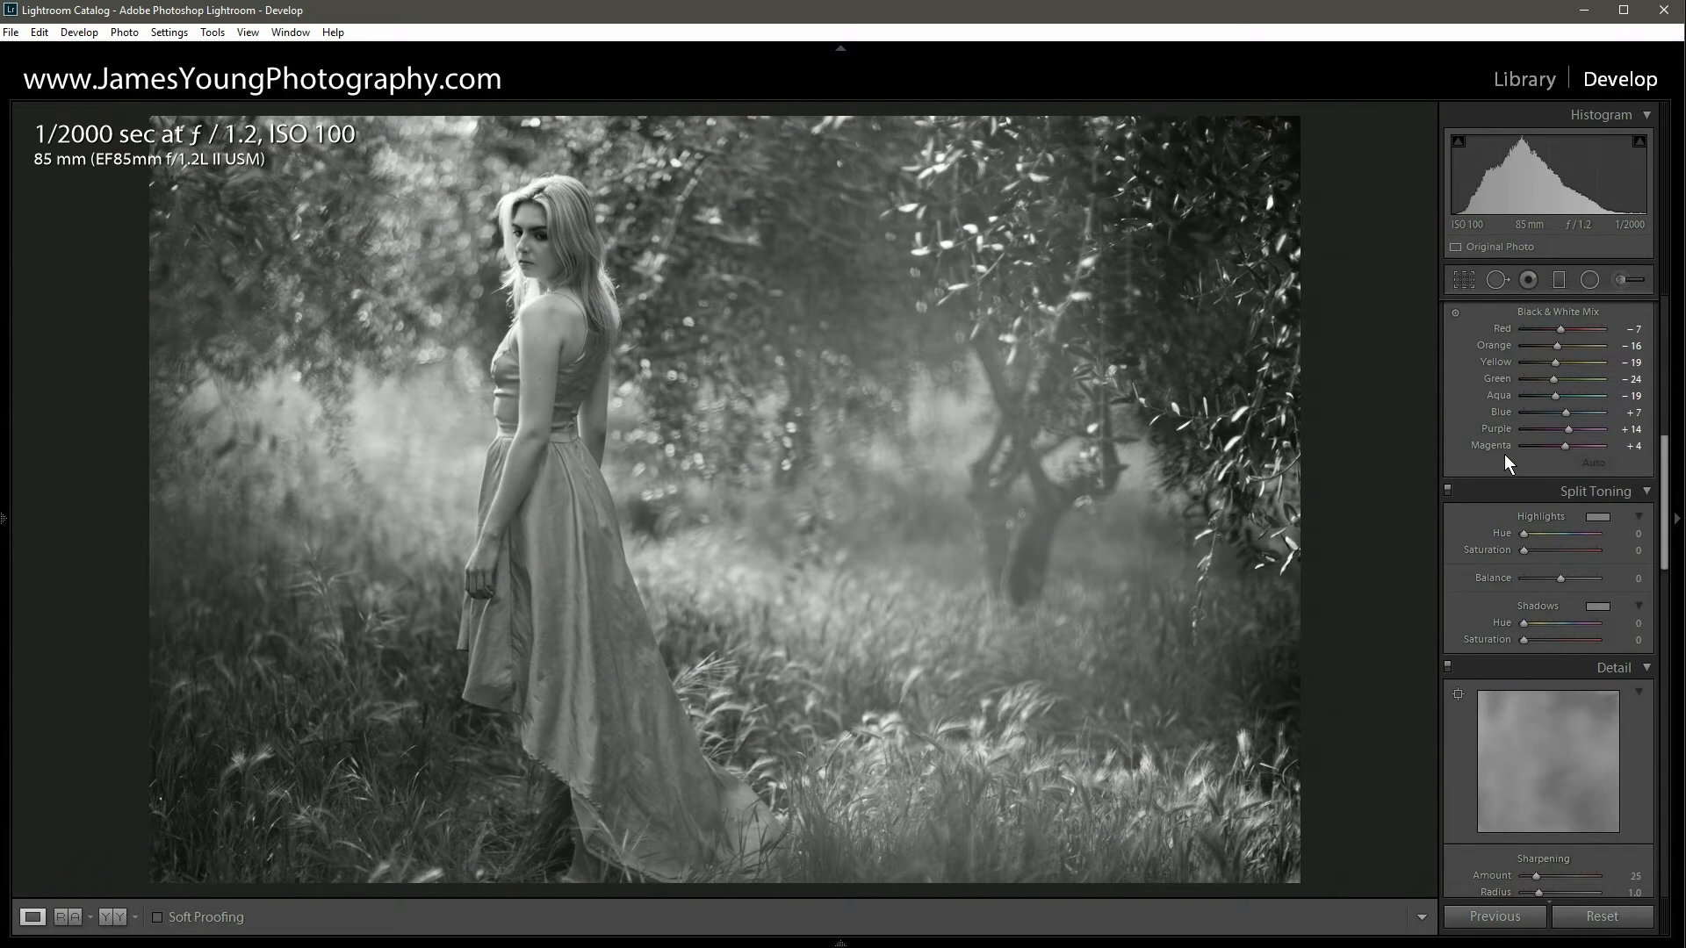
scroll(1504, 455, up, 2)
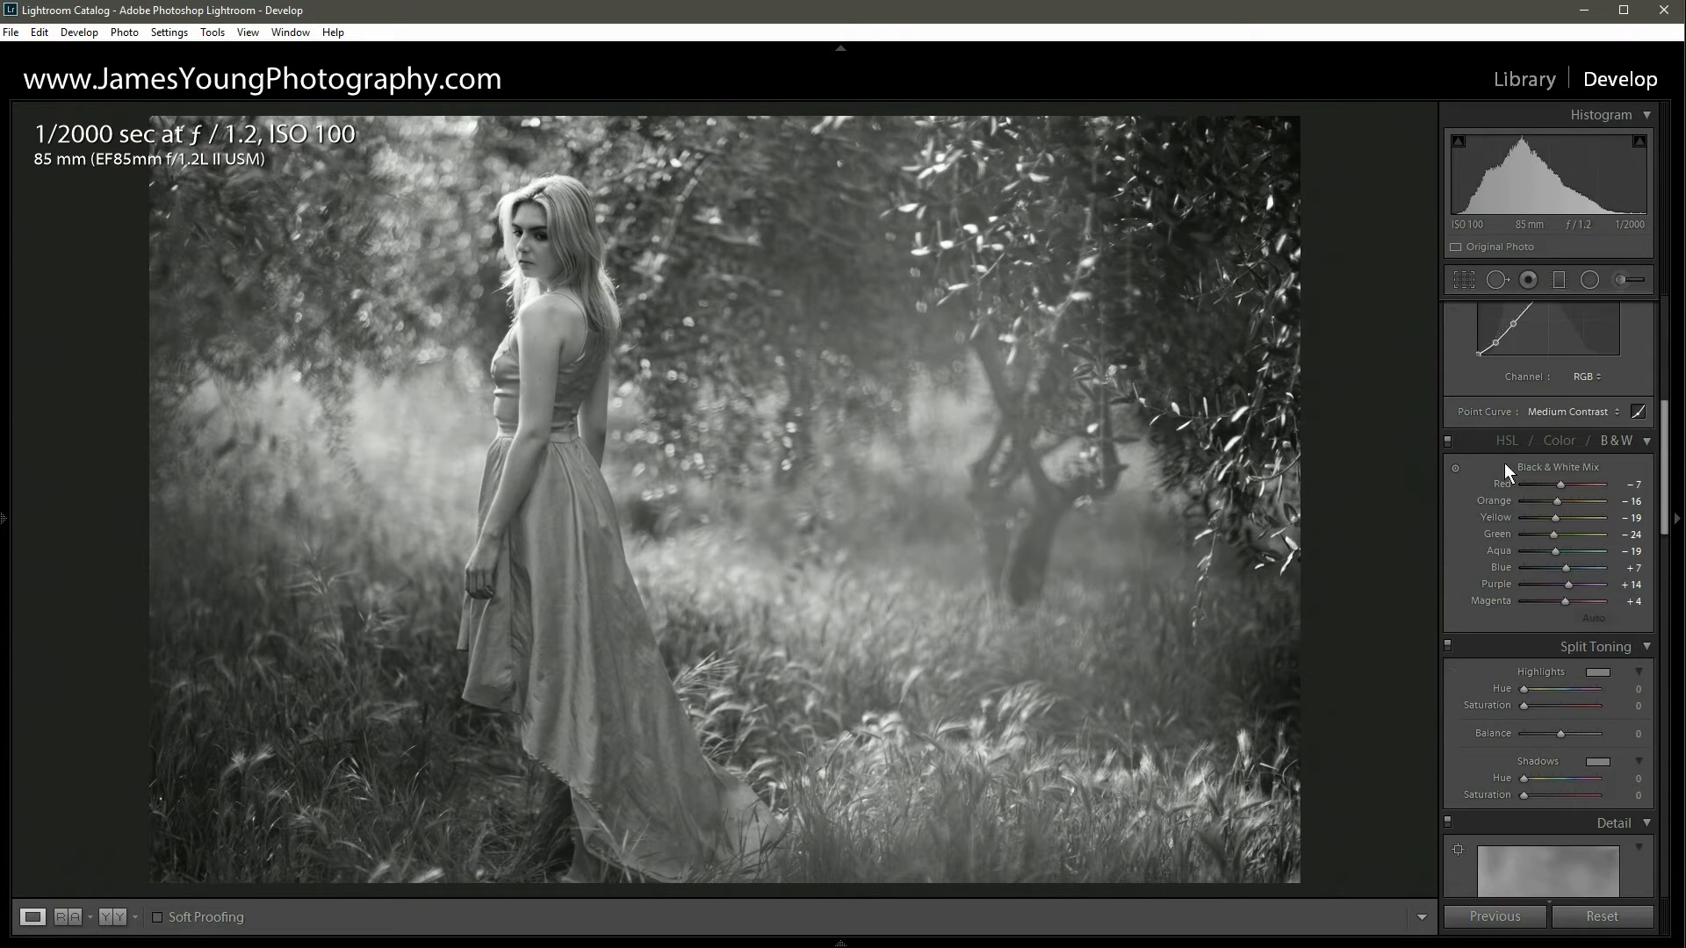
double_click(1557, 503)
drag(1563, 502, 1660, 508)
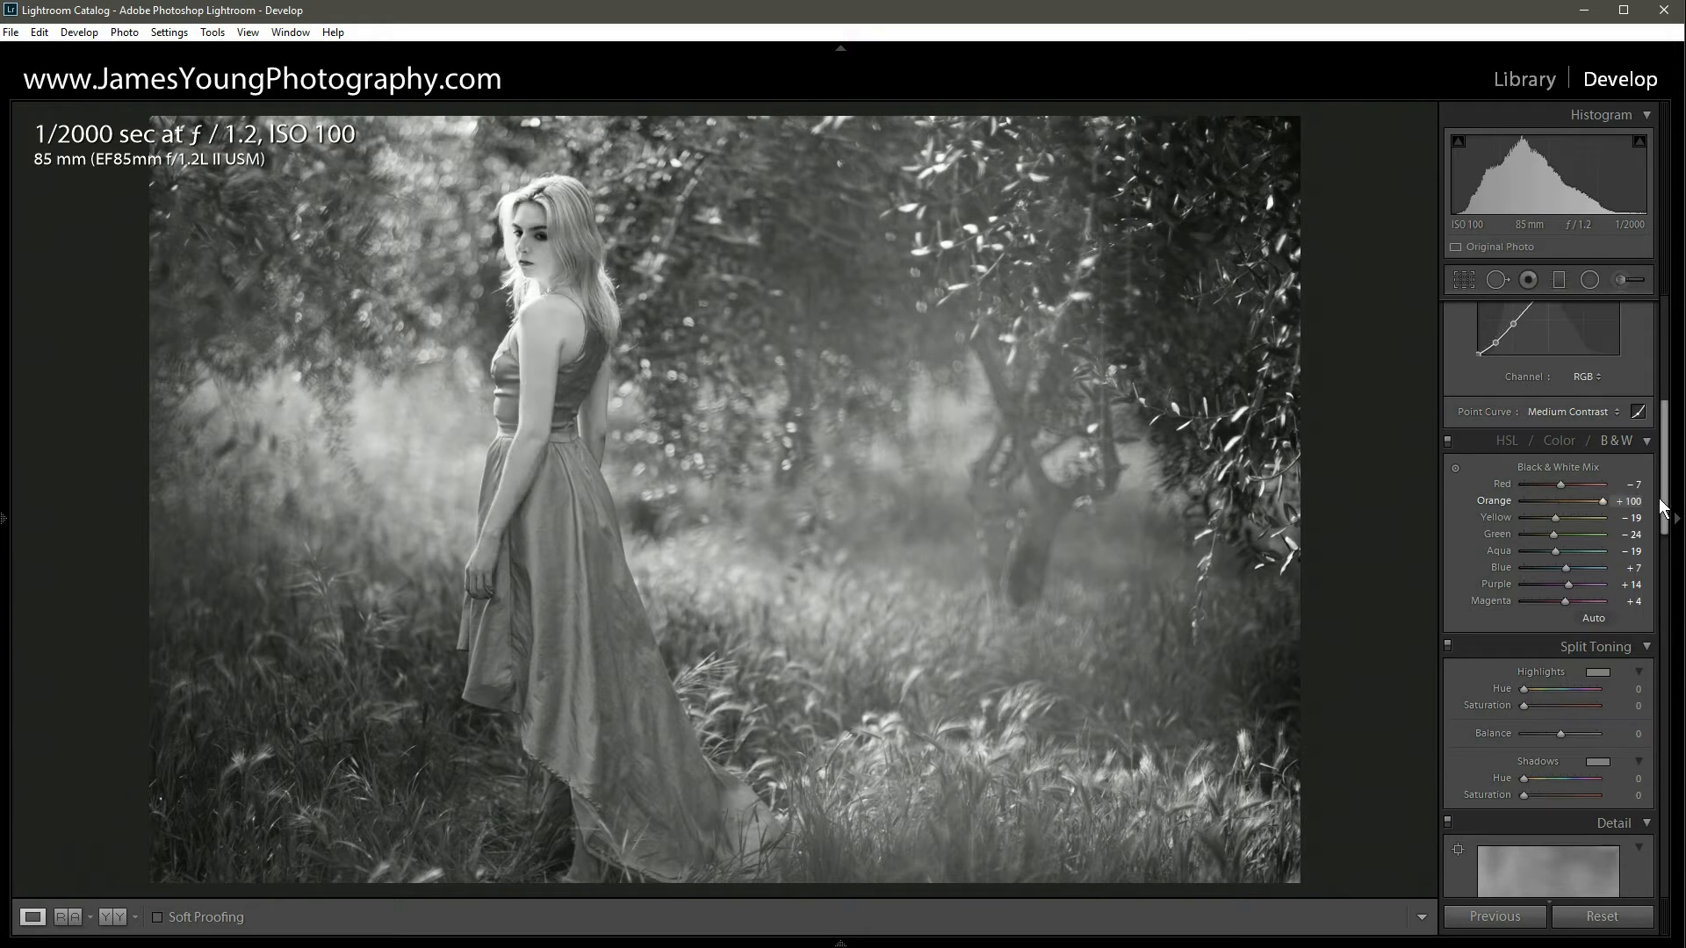
click(518, 219)
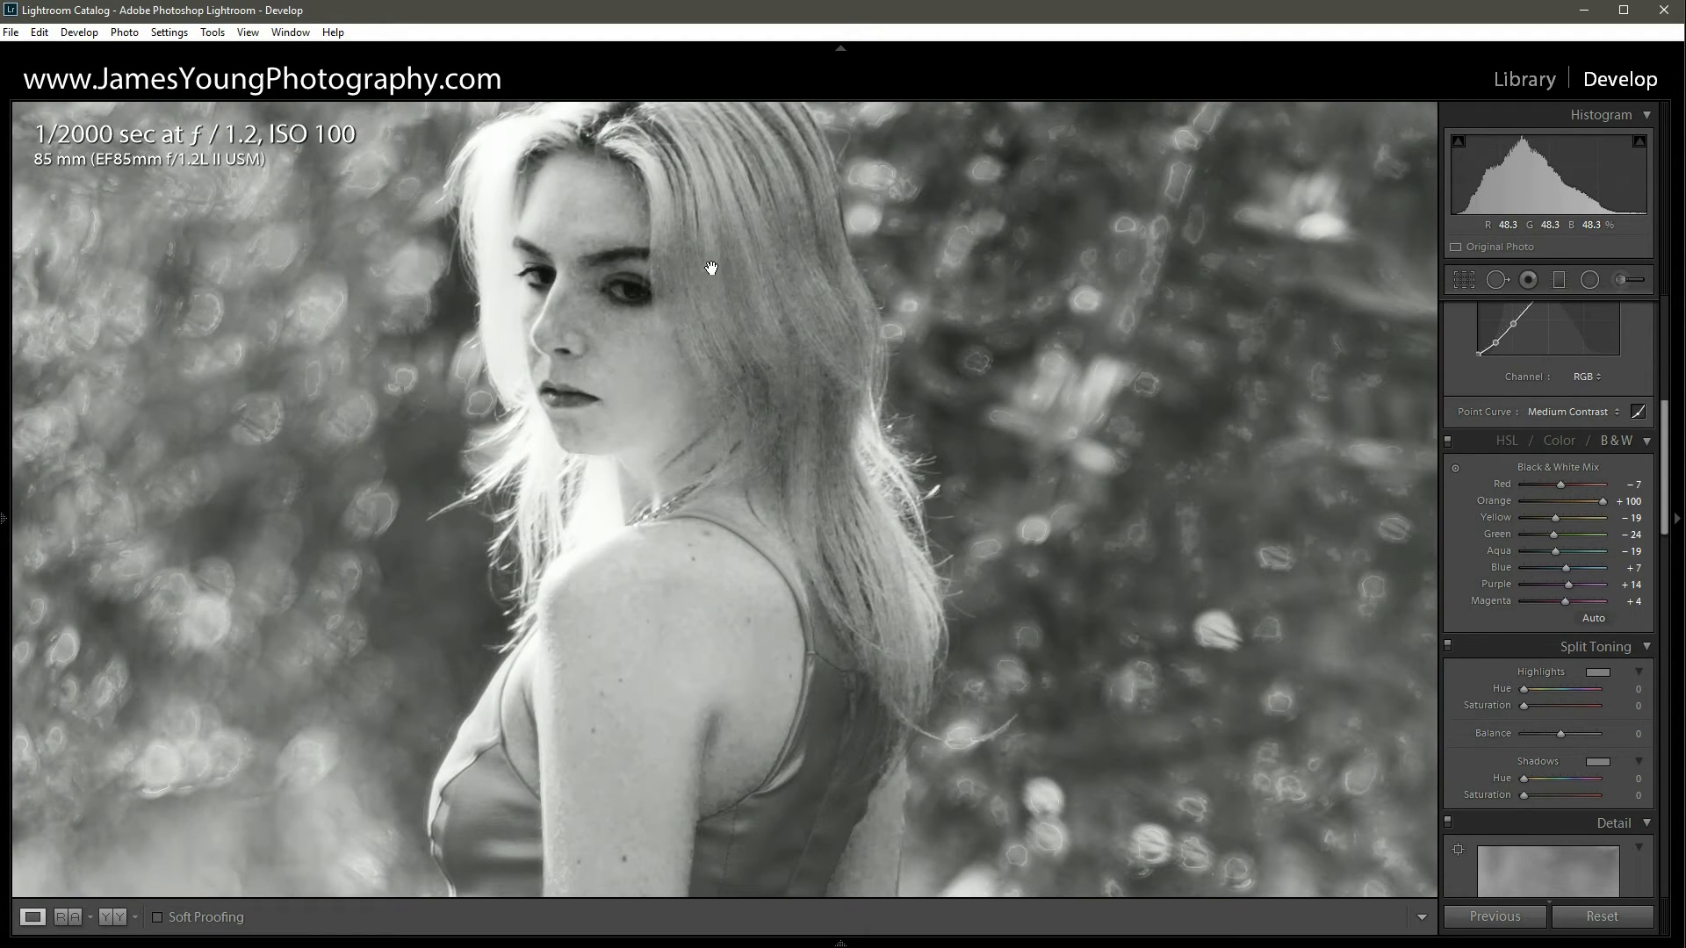
click(711, 268)
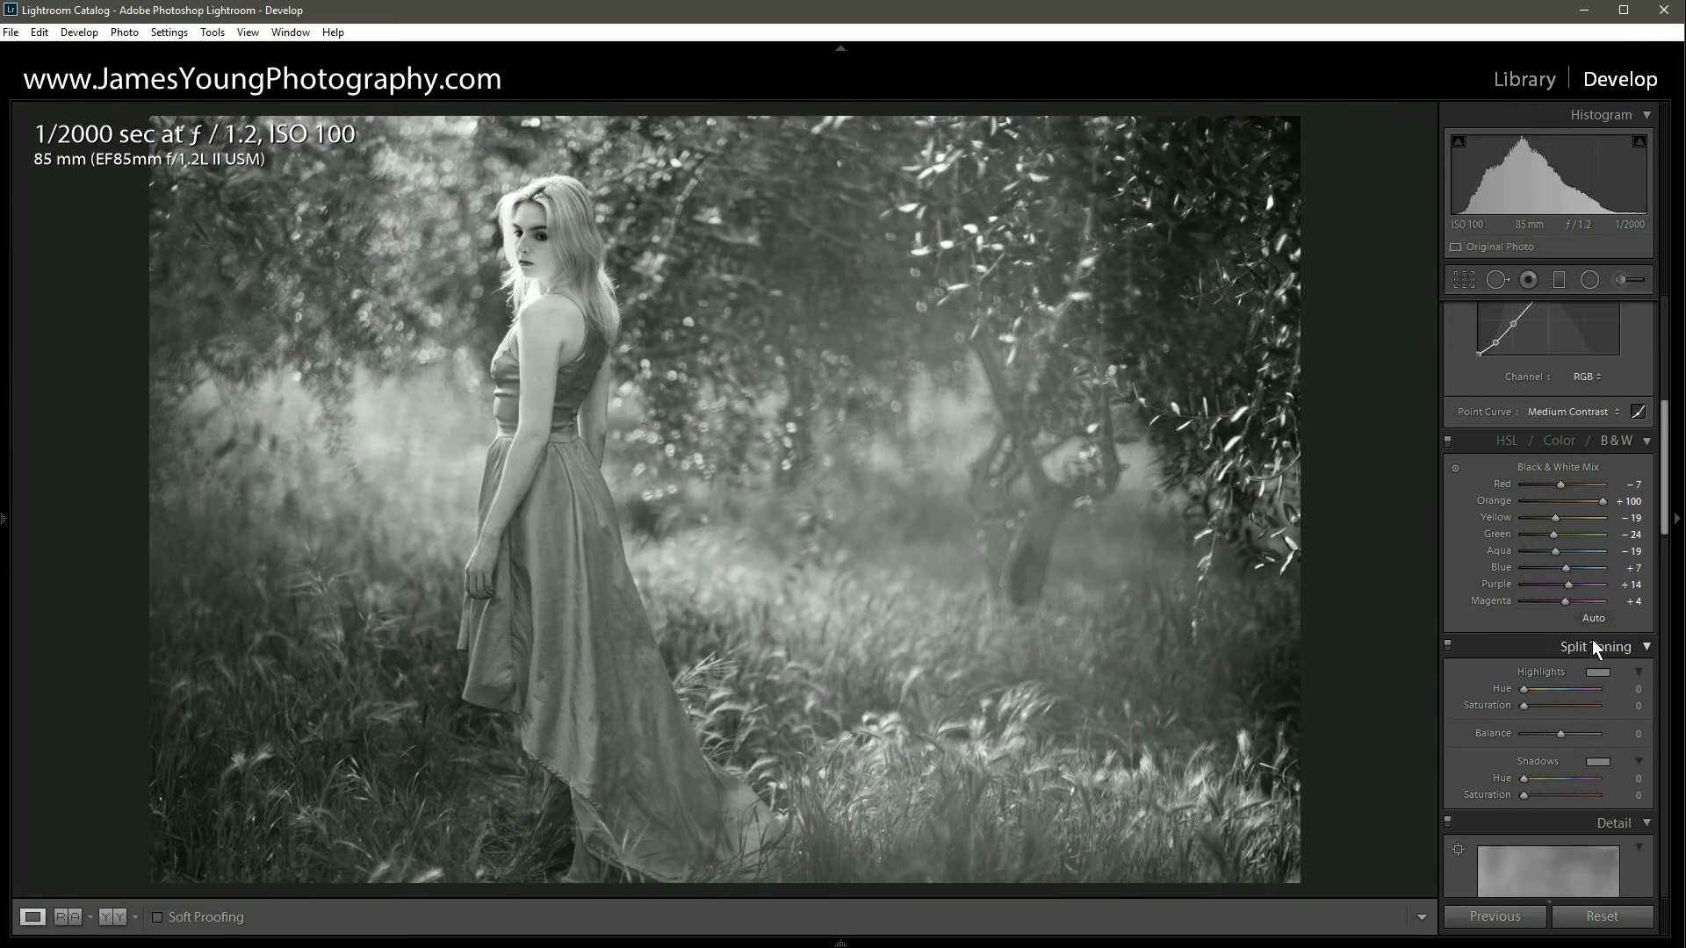
Set the Black & White Mix to orange +30 and red +25 after trying red at +100, and compare the mix off and on.
double_click(1601, 501)
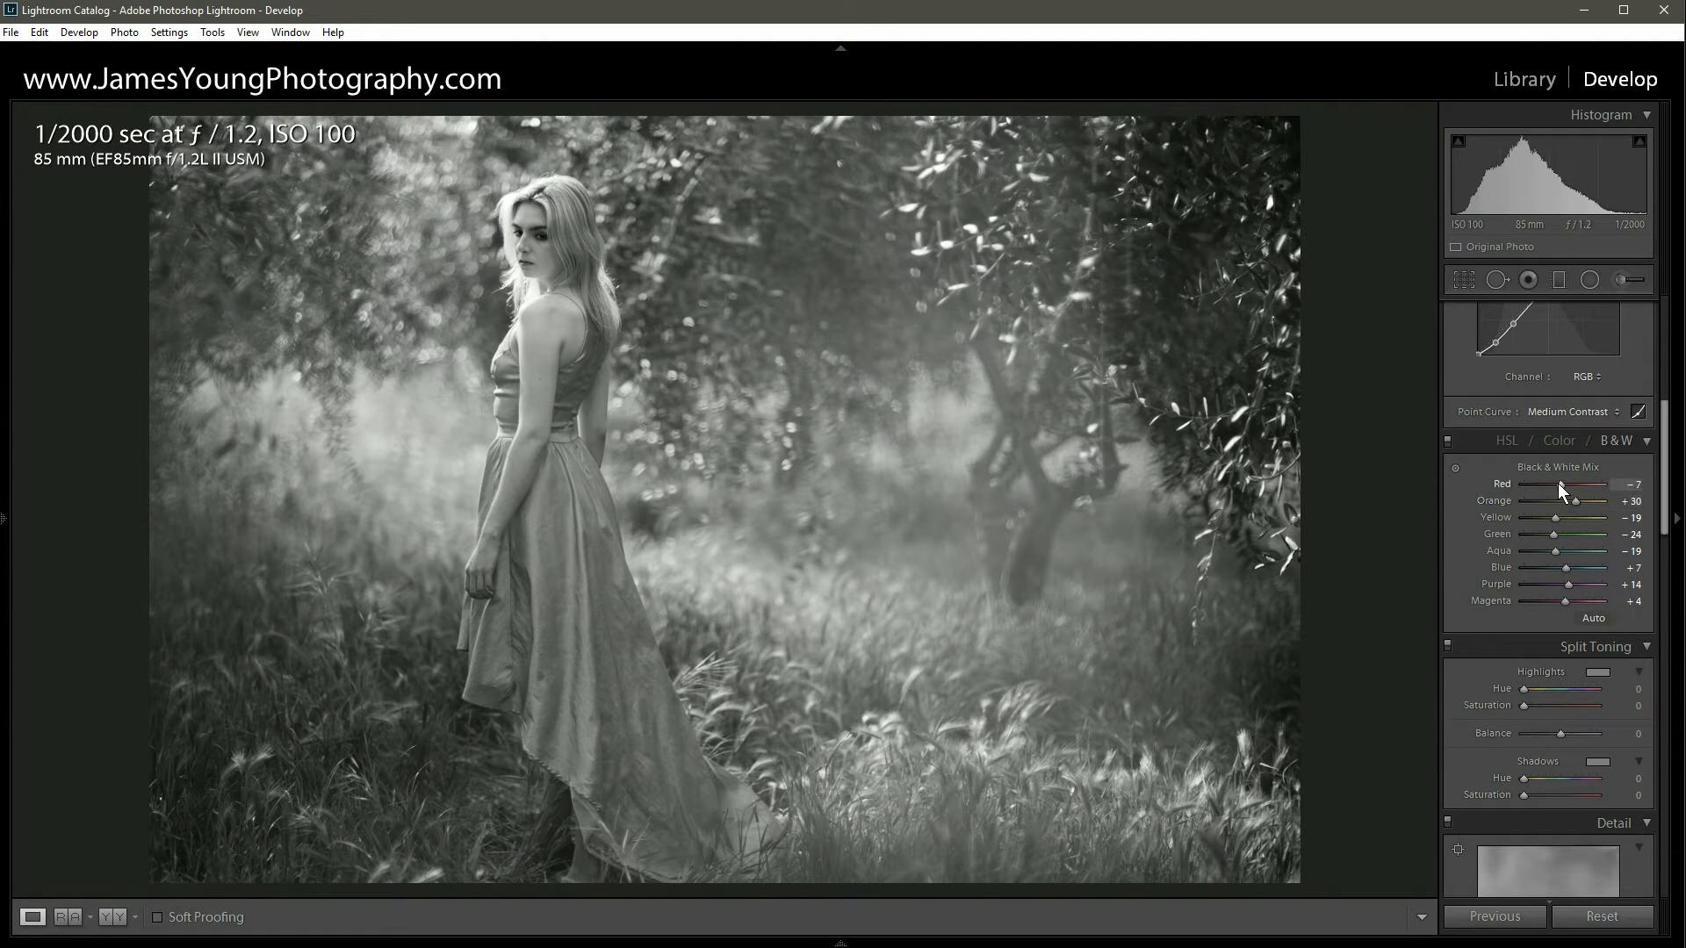
drag(1546, 487, 1602, 485)
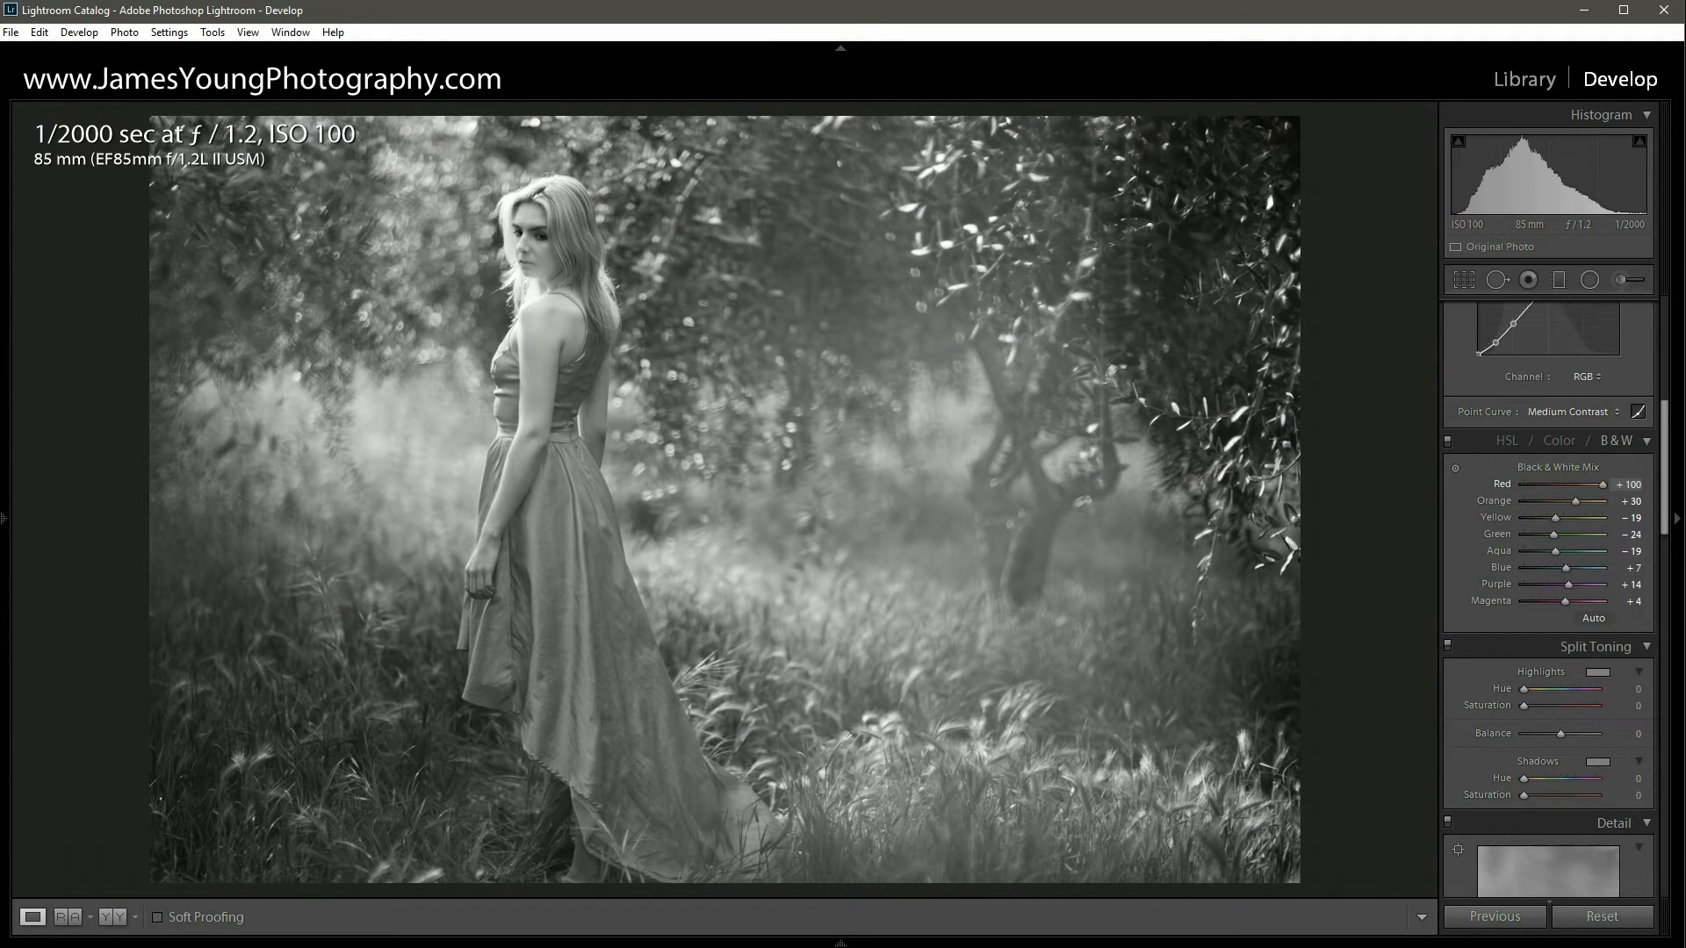
double_click(1602, 481)
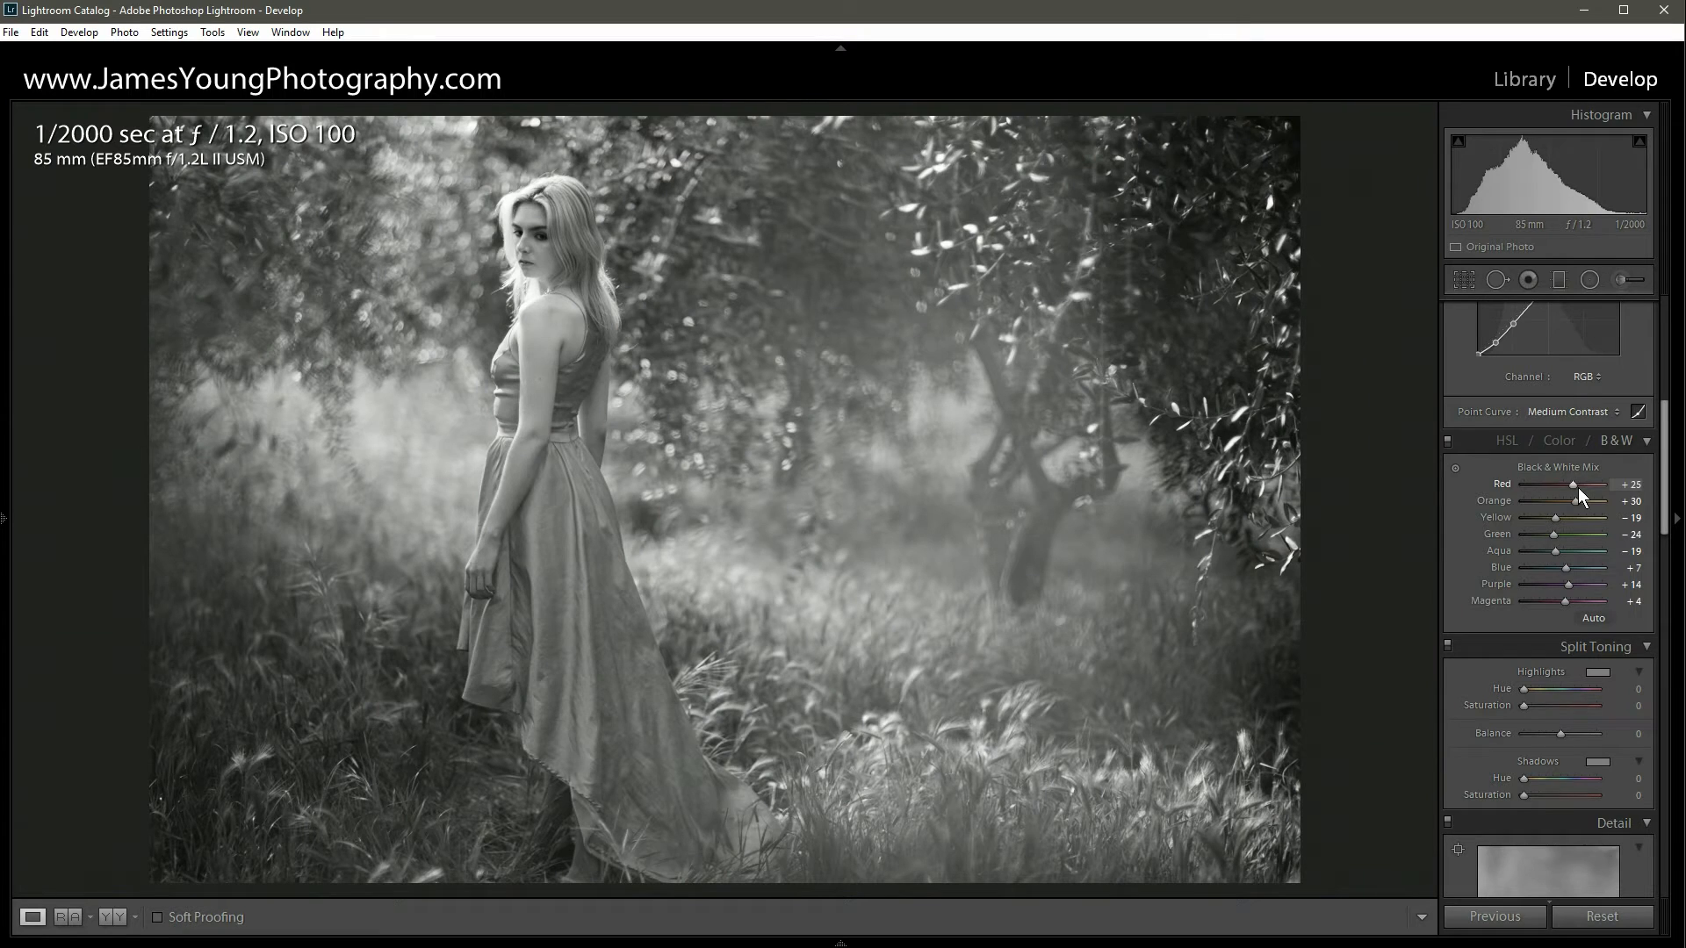
click(1447, 444)
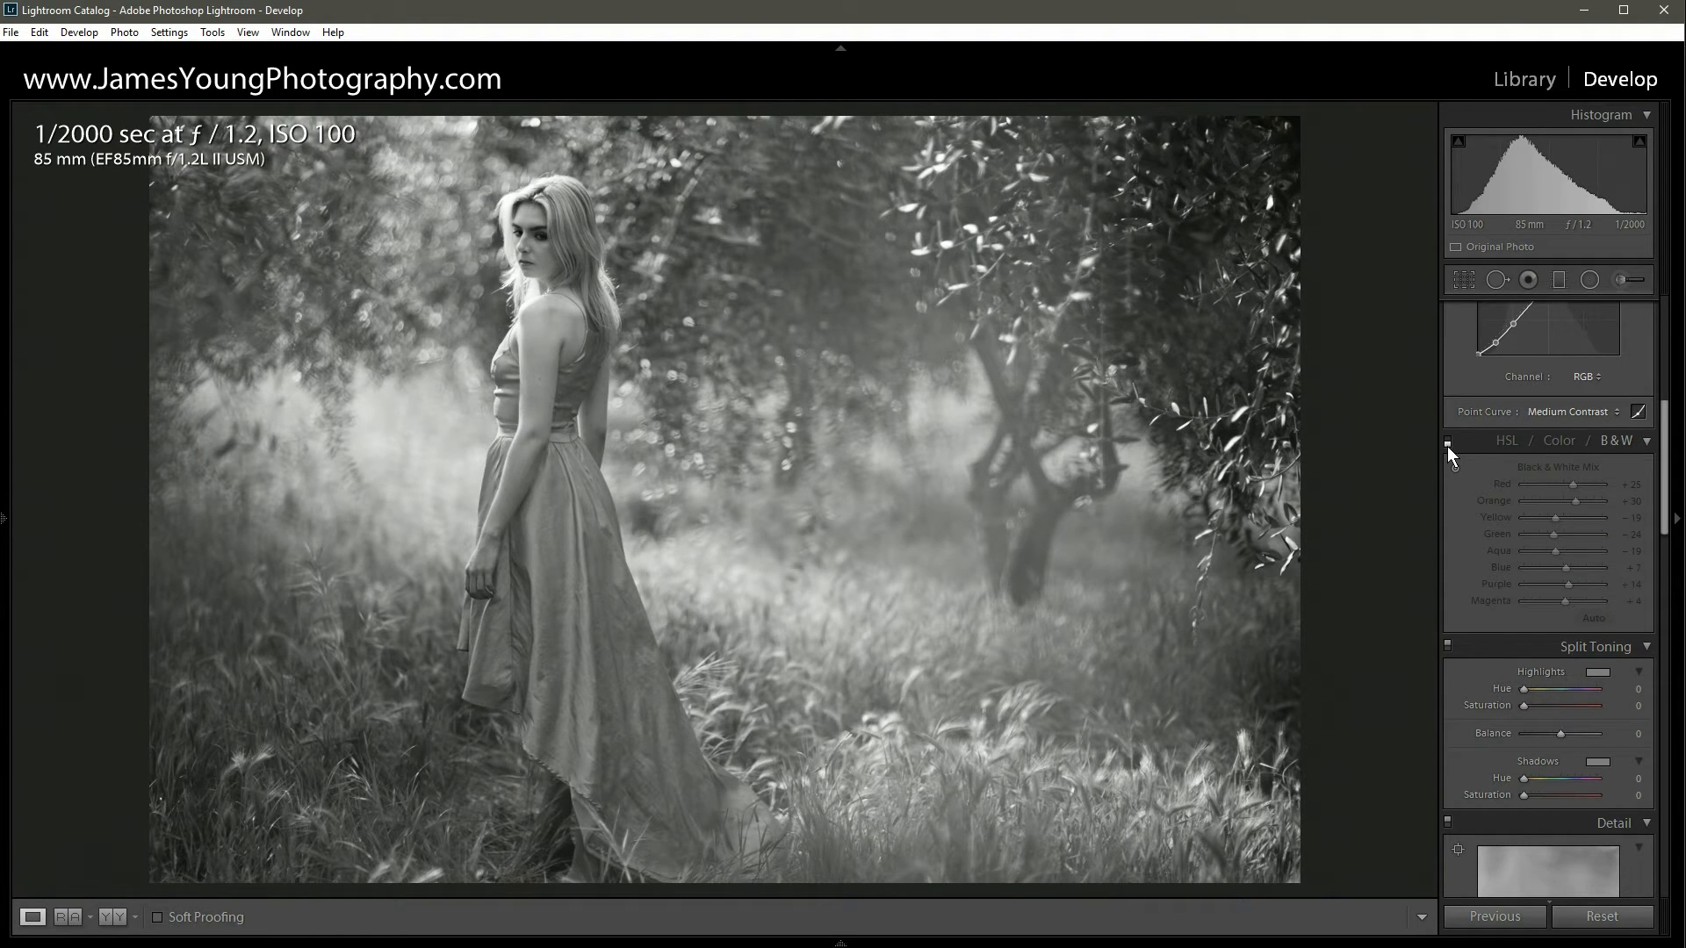
click(1447, 444)
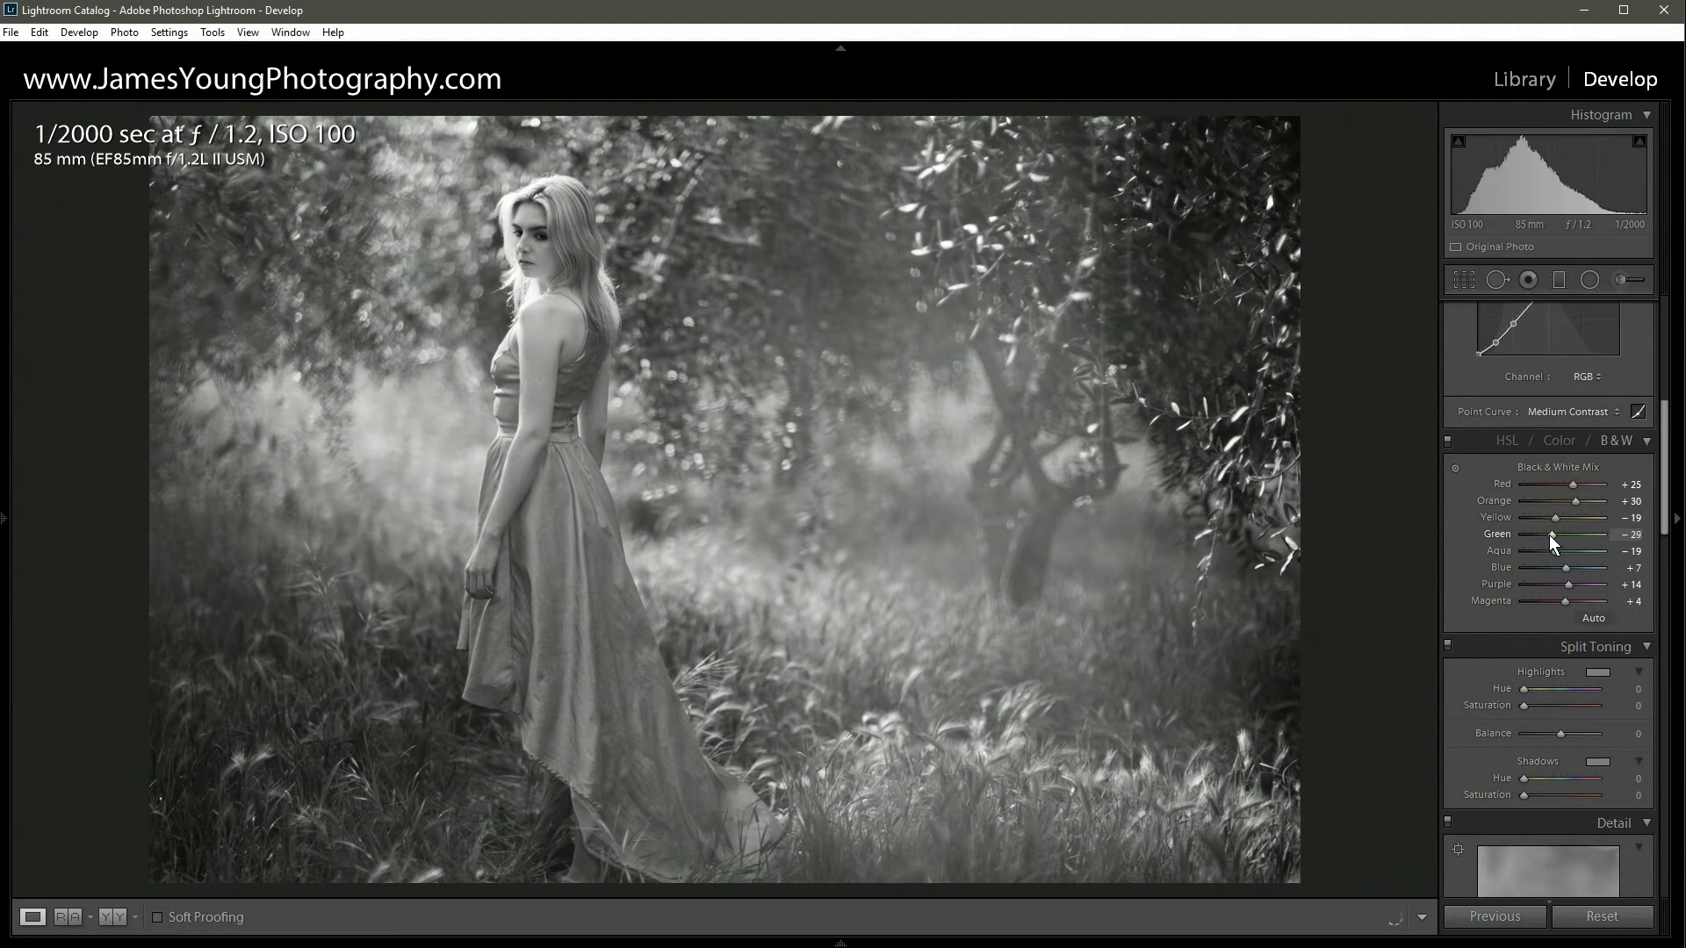
Set the Black & White Mix to green -49 and yellow -30, and compare the photo with the mix off and on.
key(Down)
key(Down)
key(Down)
key(Down)
key(Down)
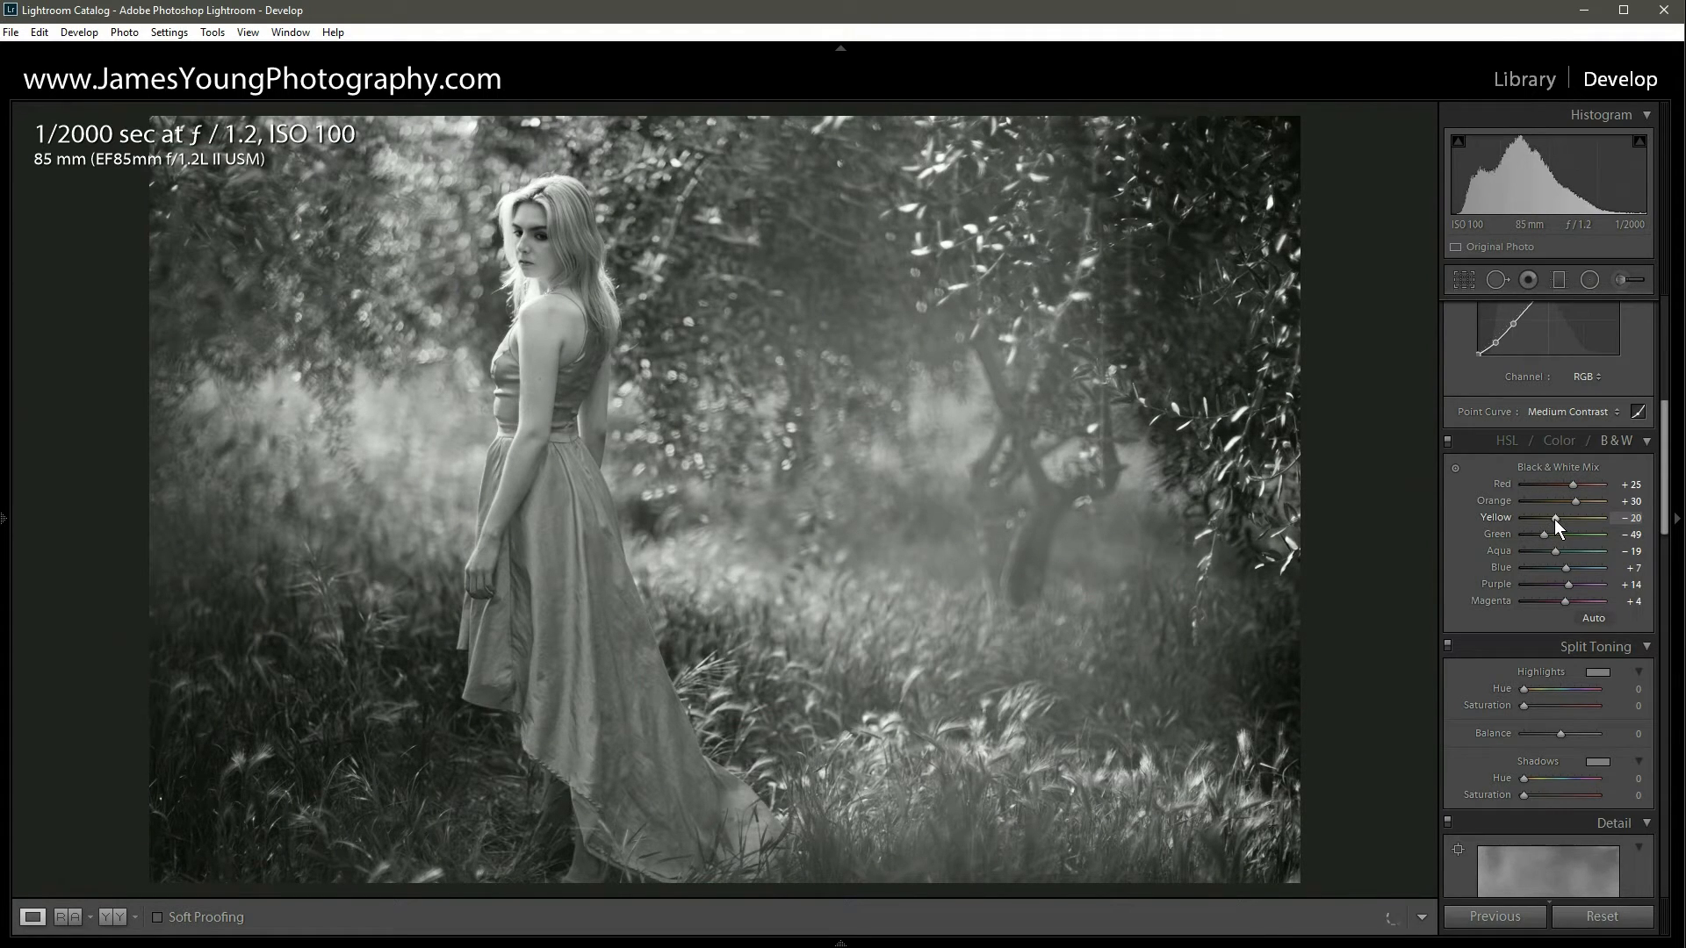
key(Down)
key(Down)
key(Down)
key(Up)
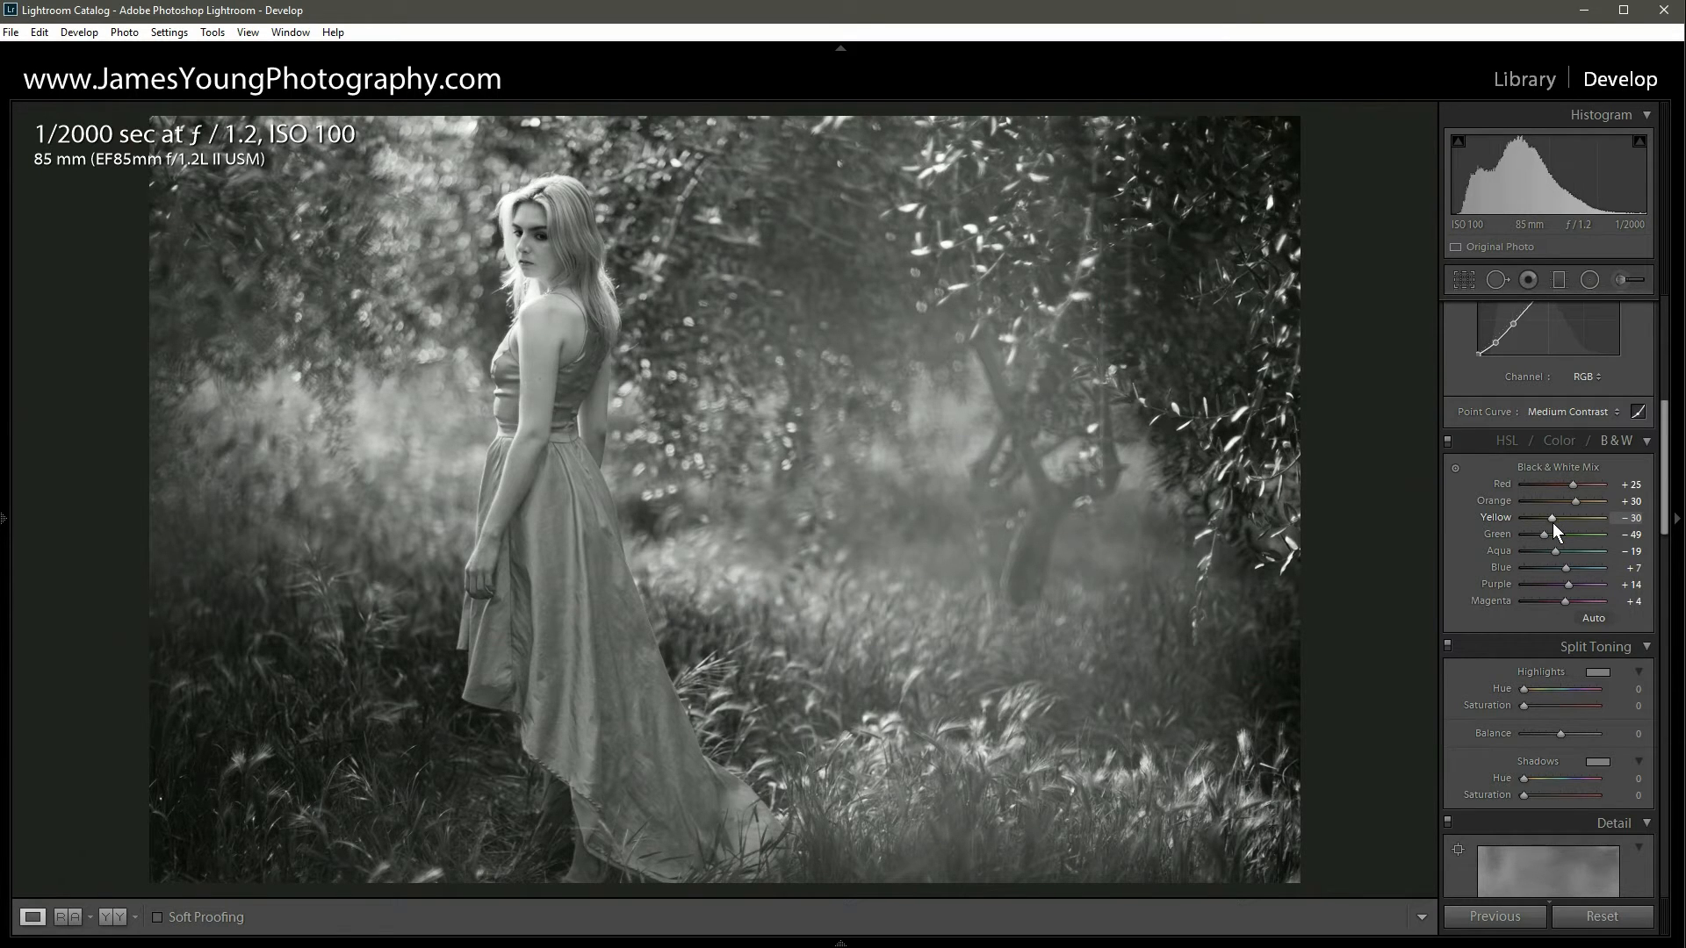
click(1447, 440)
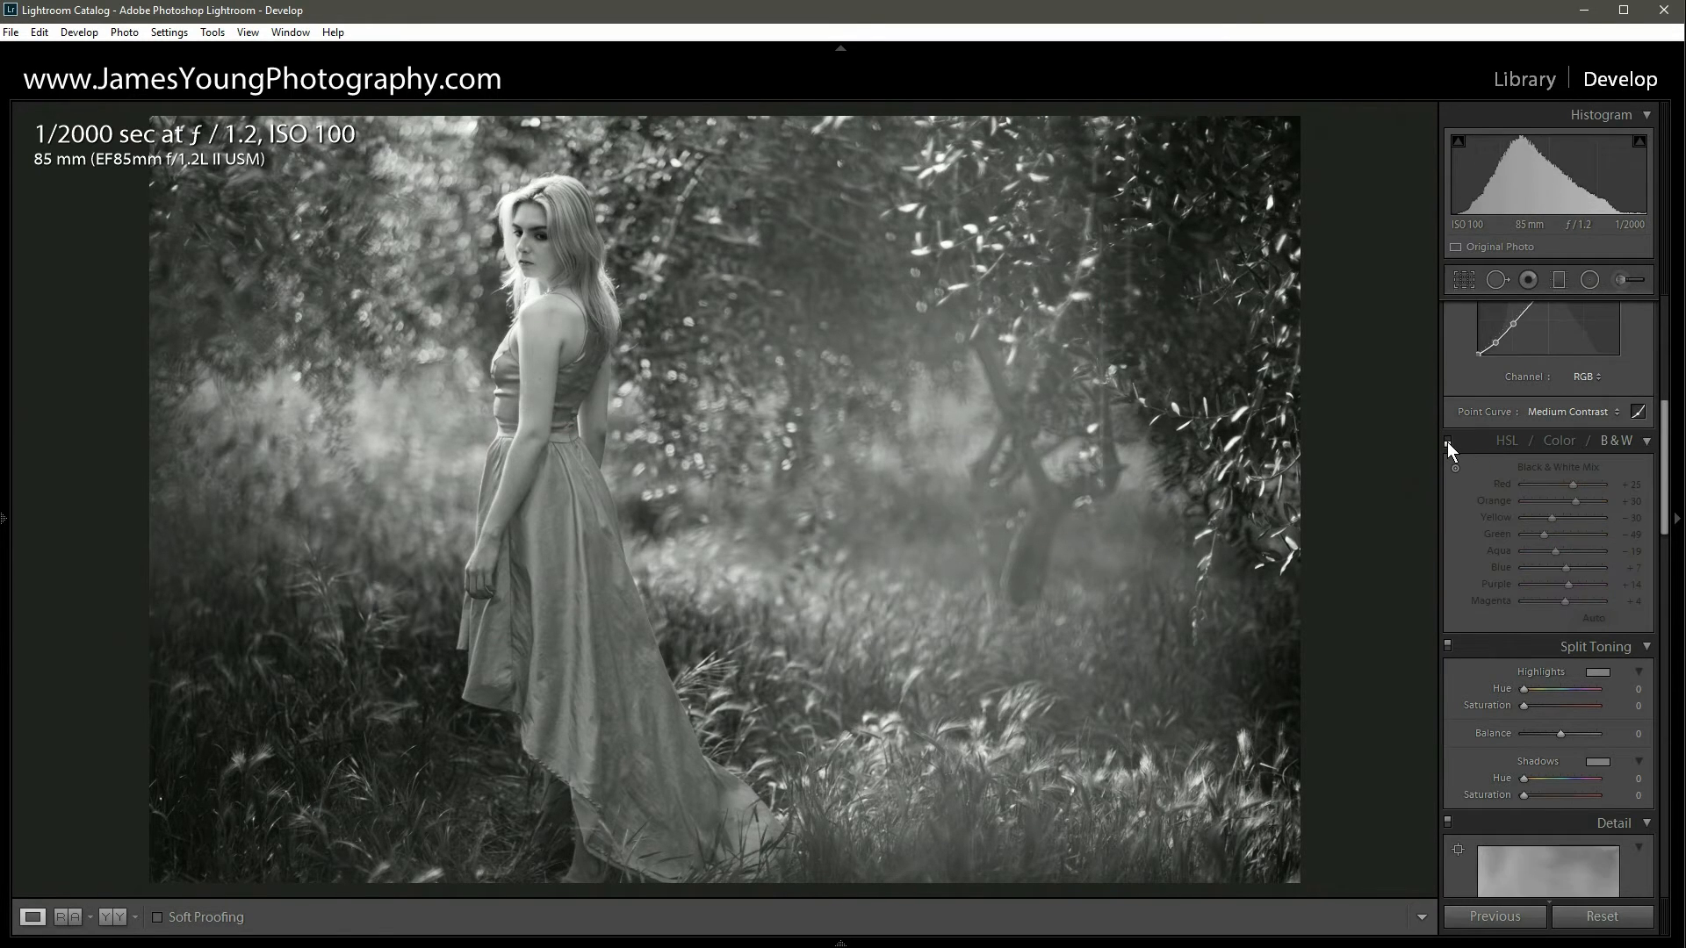
click(1448, 440)
click(1447, 441)
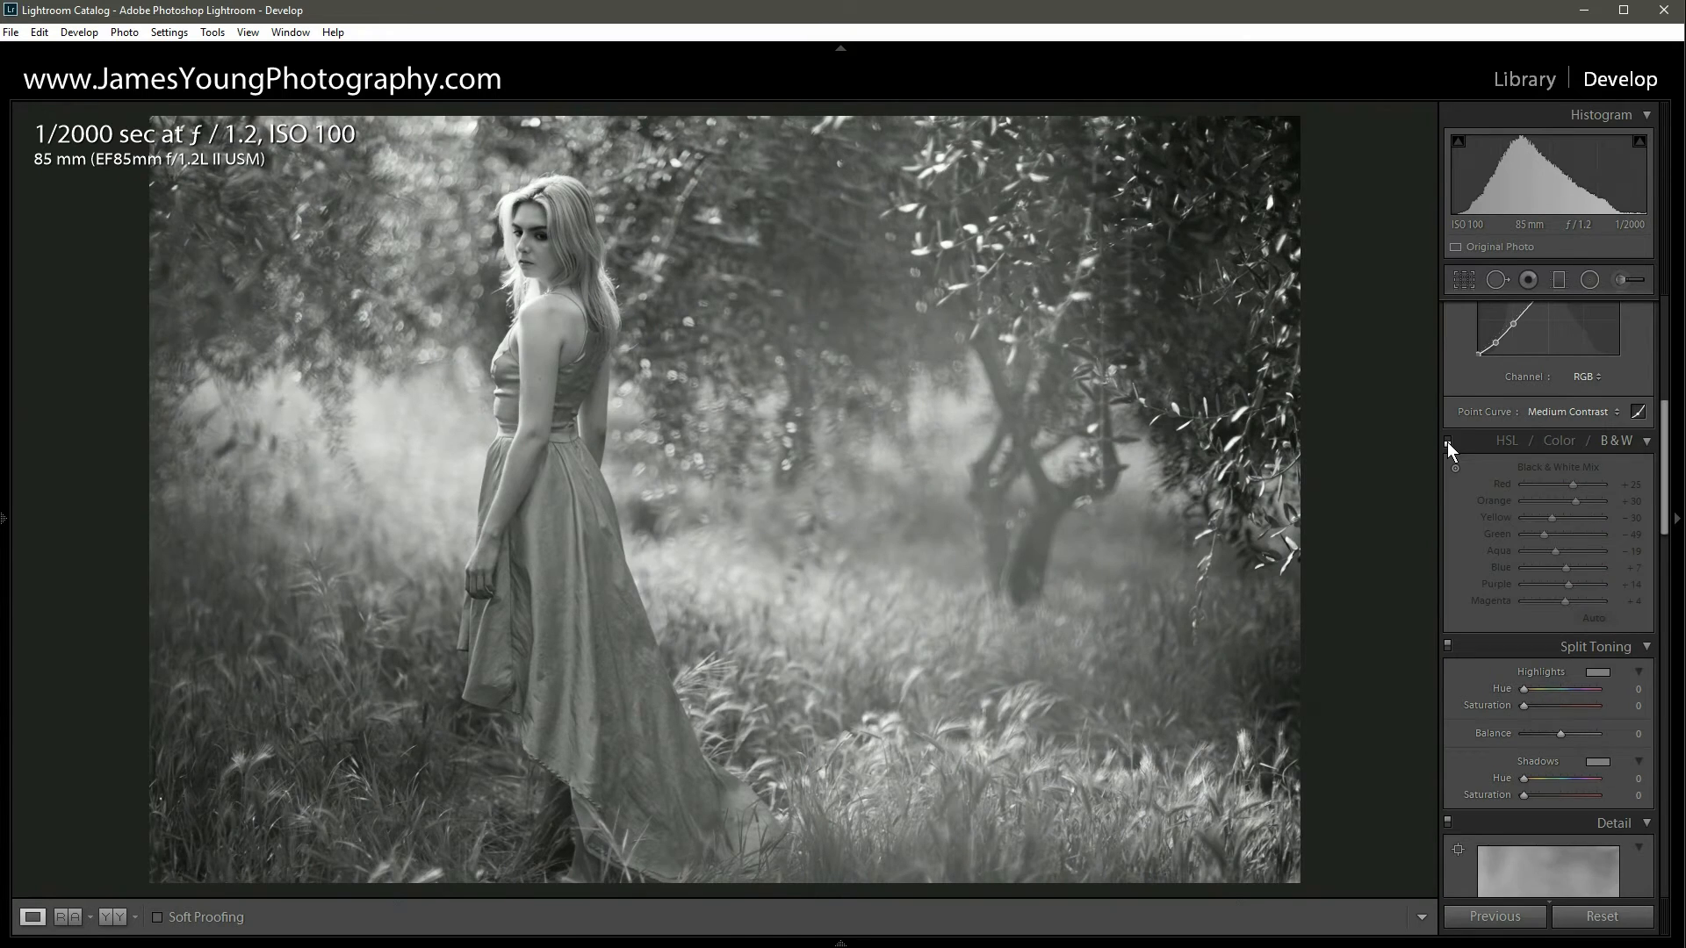
click(1447, 441)
Set the photo's shadows to -60, whites to +21 and blacks to -10.
scroll(1465, 386, up, 5)
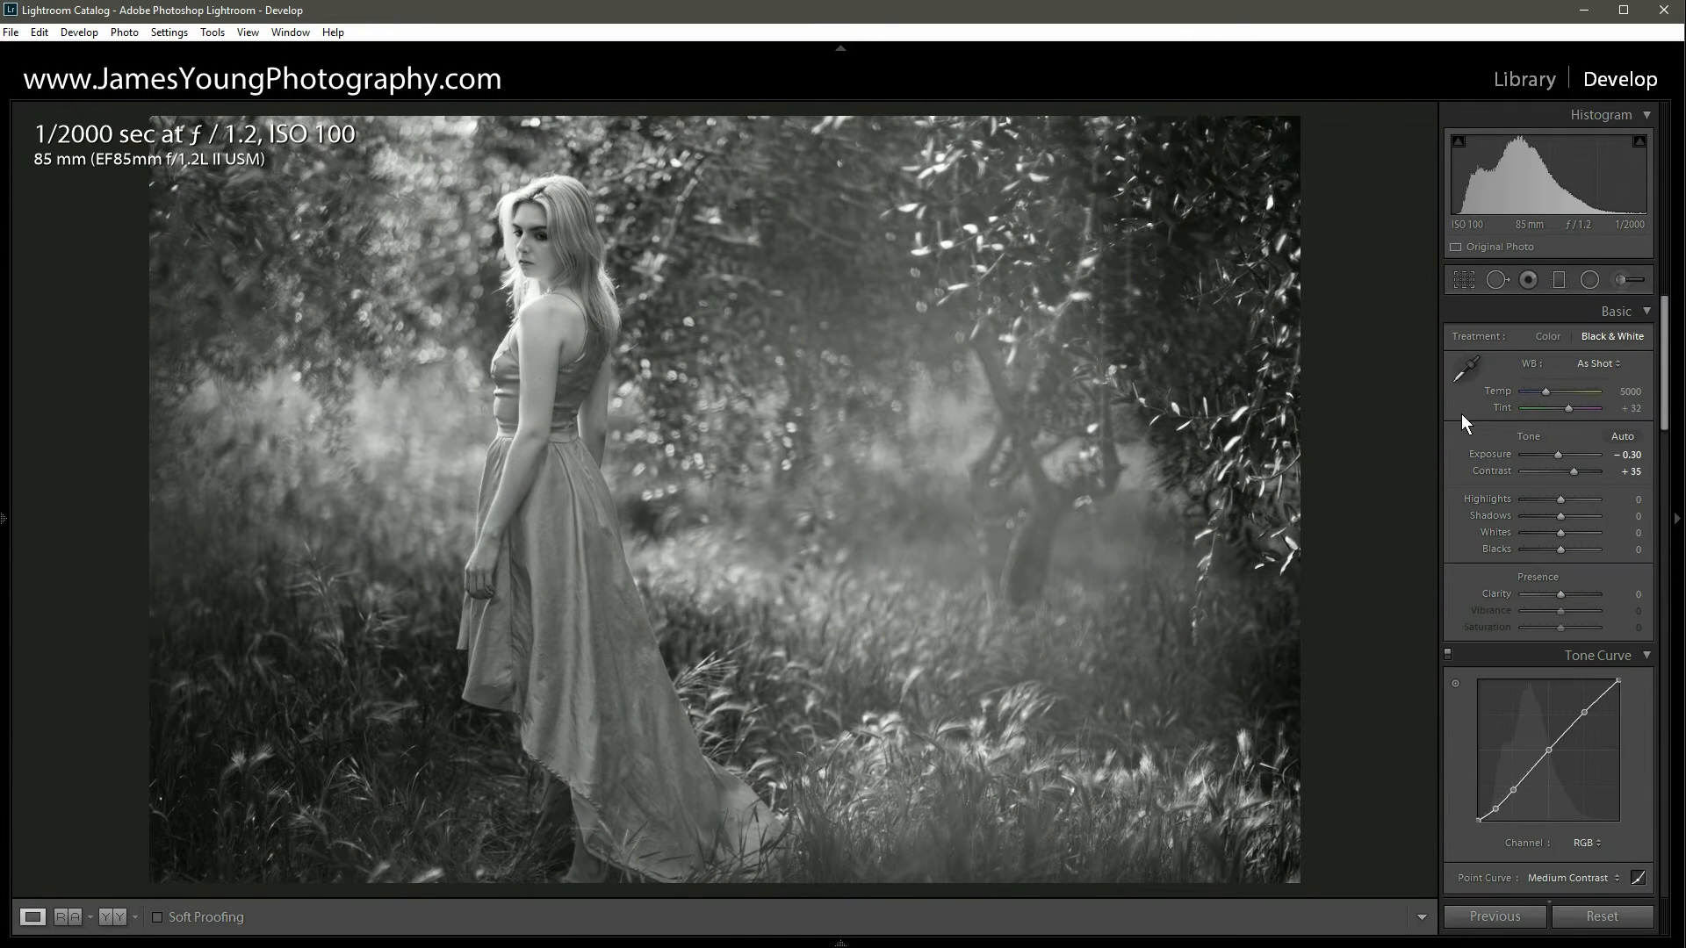
click(1547, 515)
click(1539, 514)
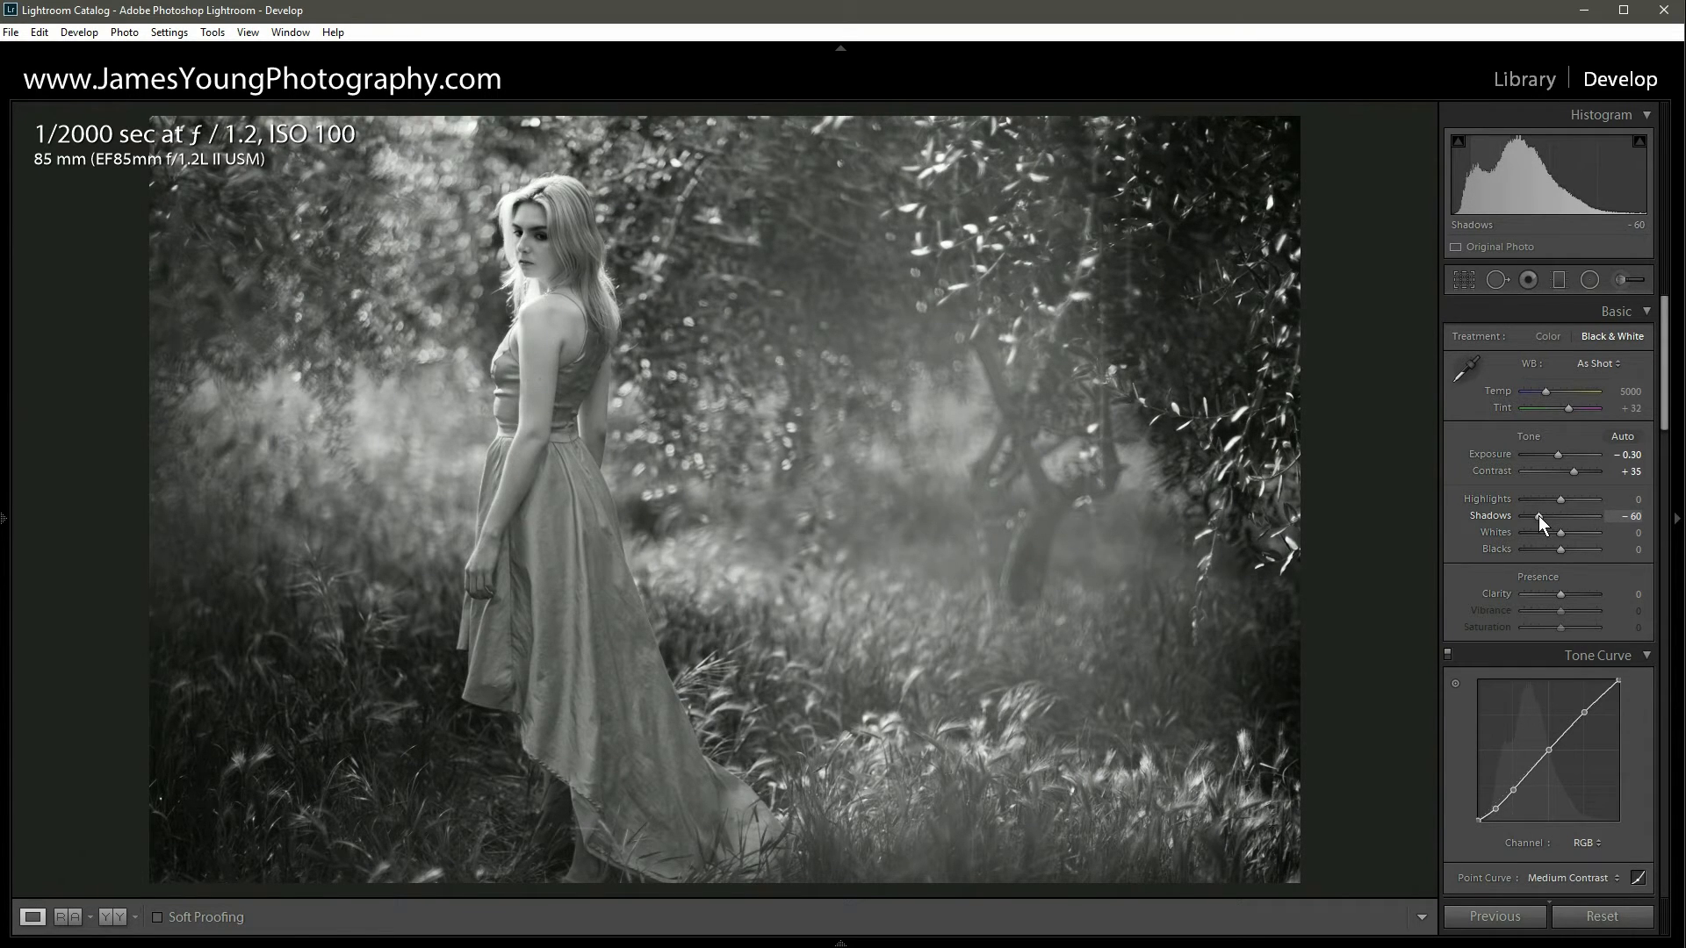
drag(1561, 532, 1568, 538)
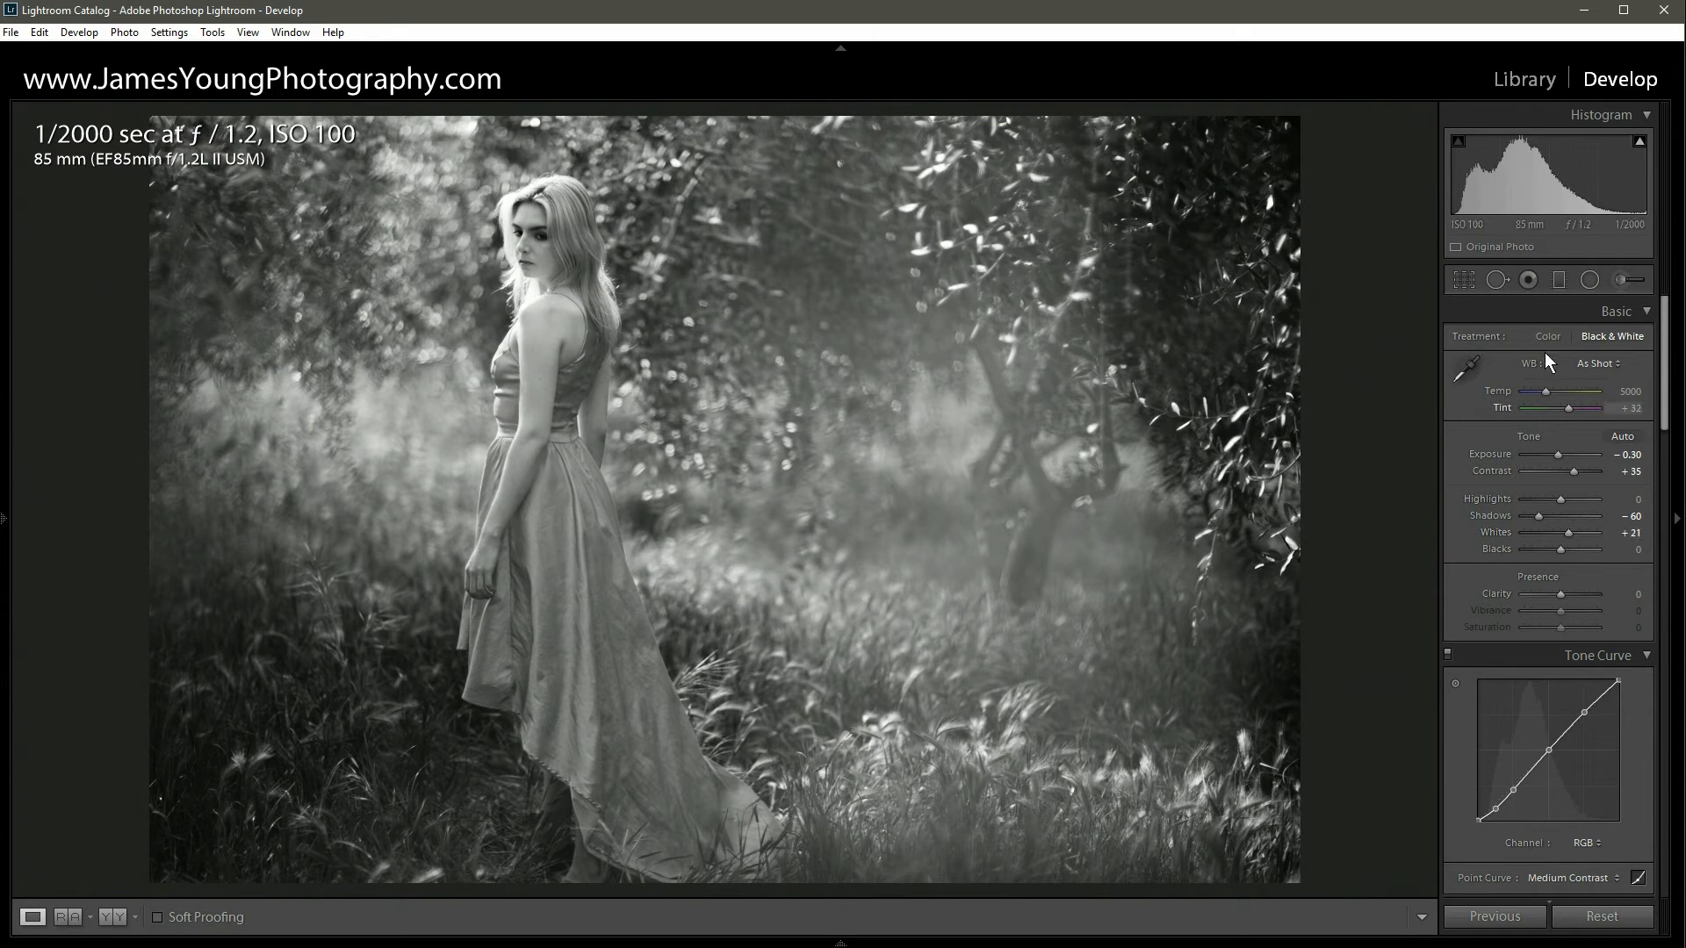
key(Down)
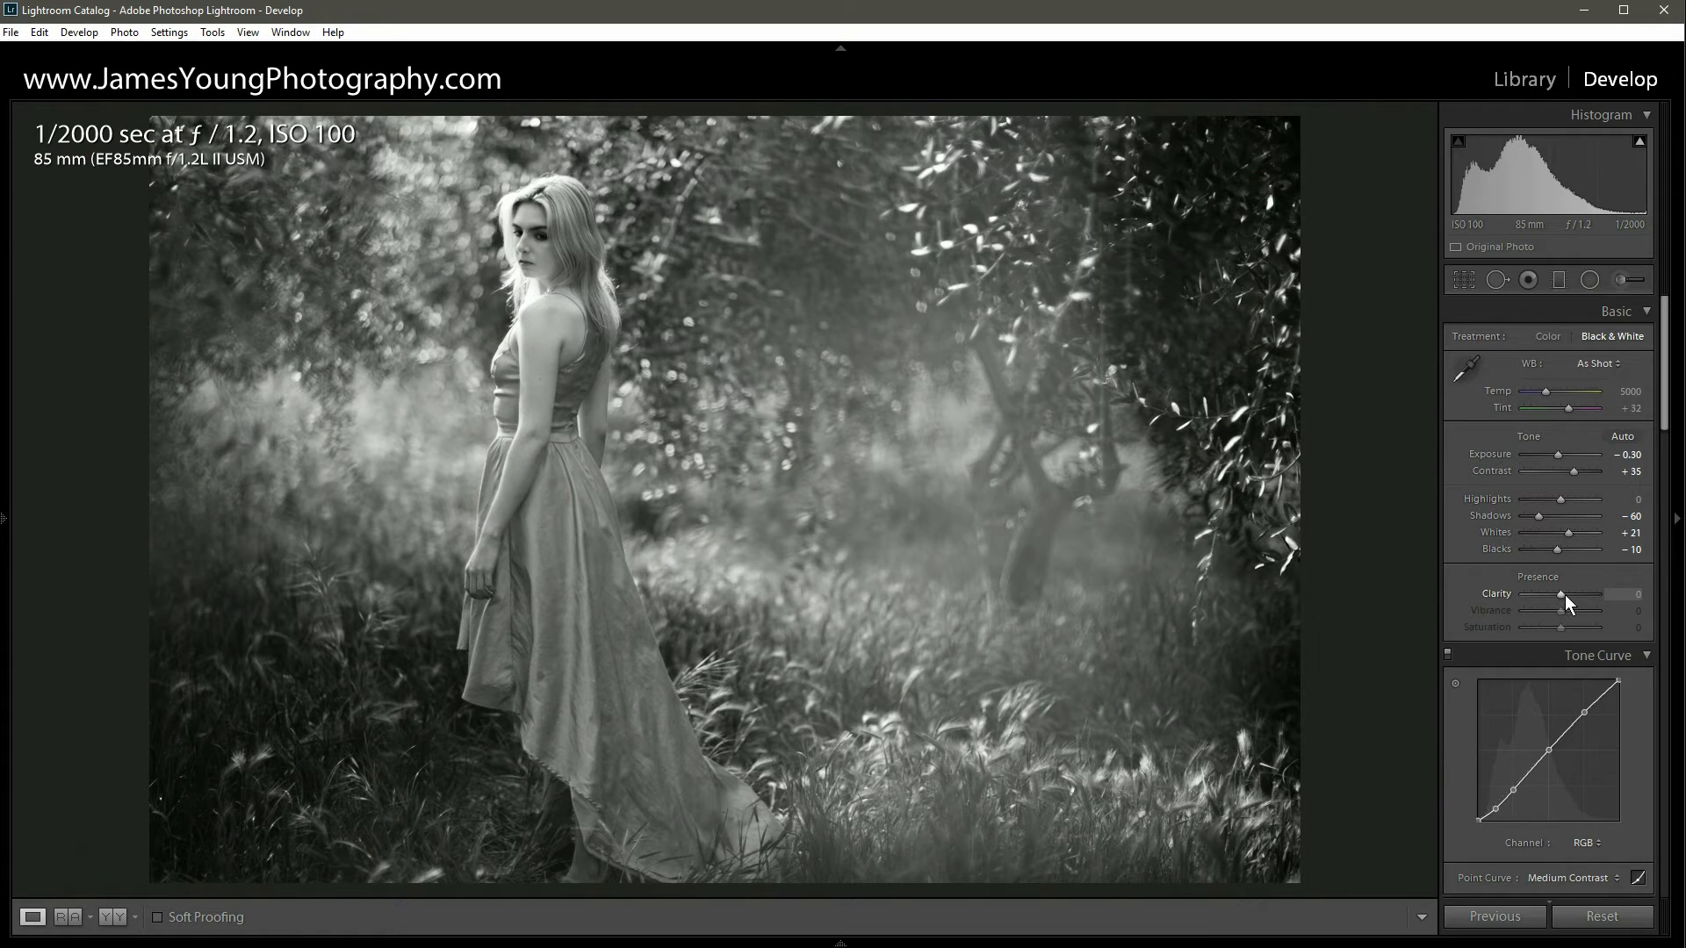
Try the photo's clarity at +100, reset it, and set it to -10.
drag(1562, 594, 1646, 597)
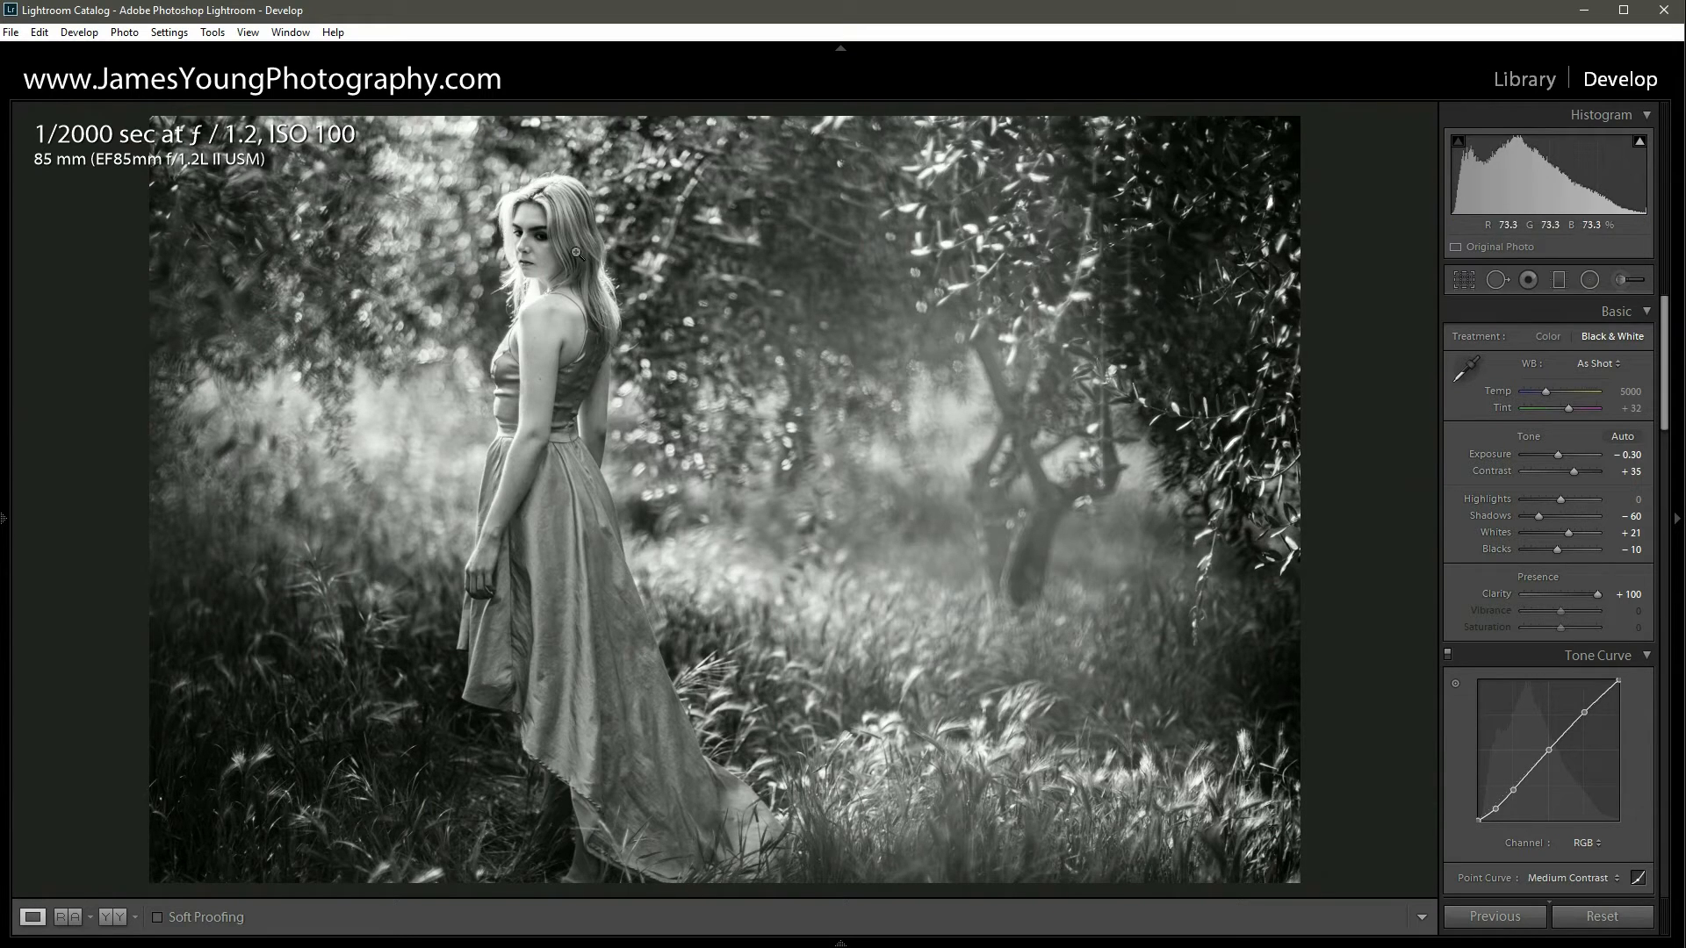
double_click(1598, 594)
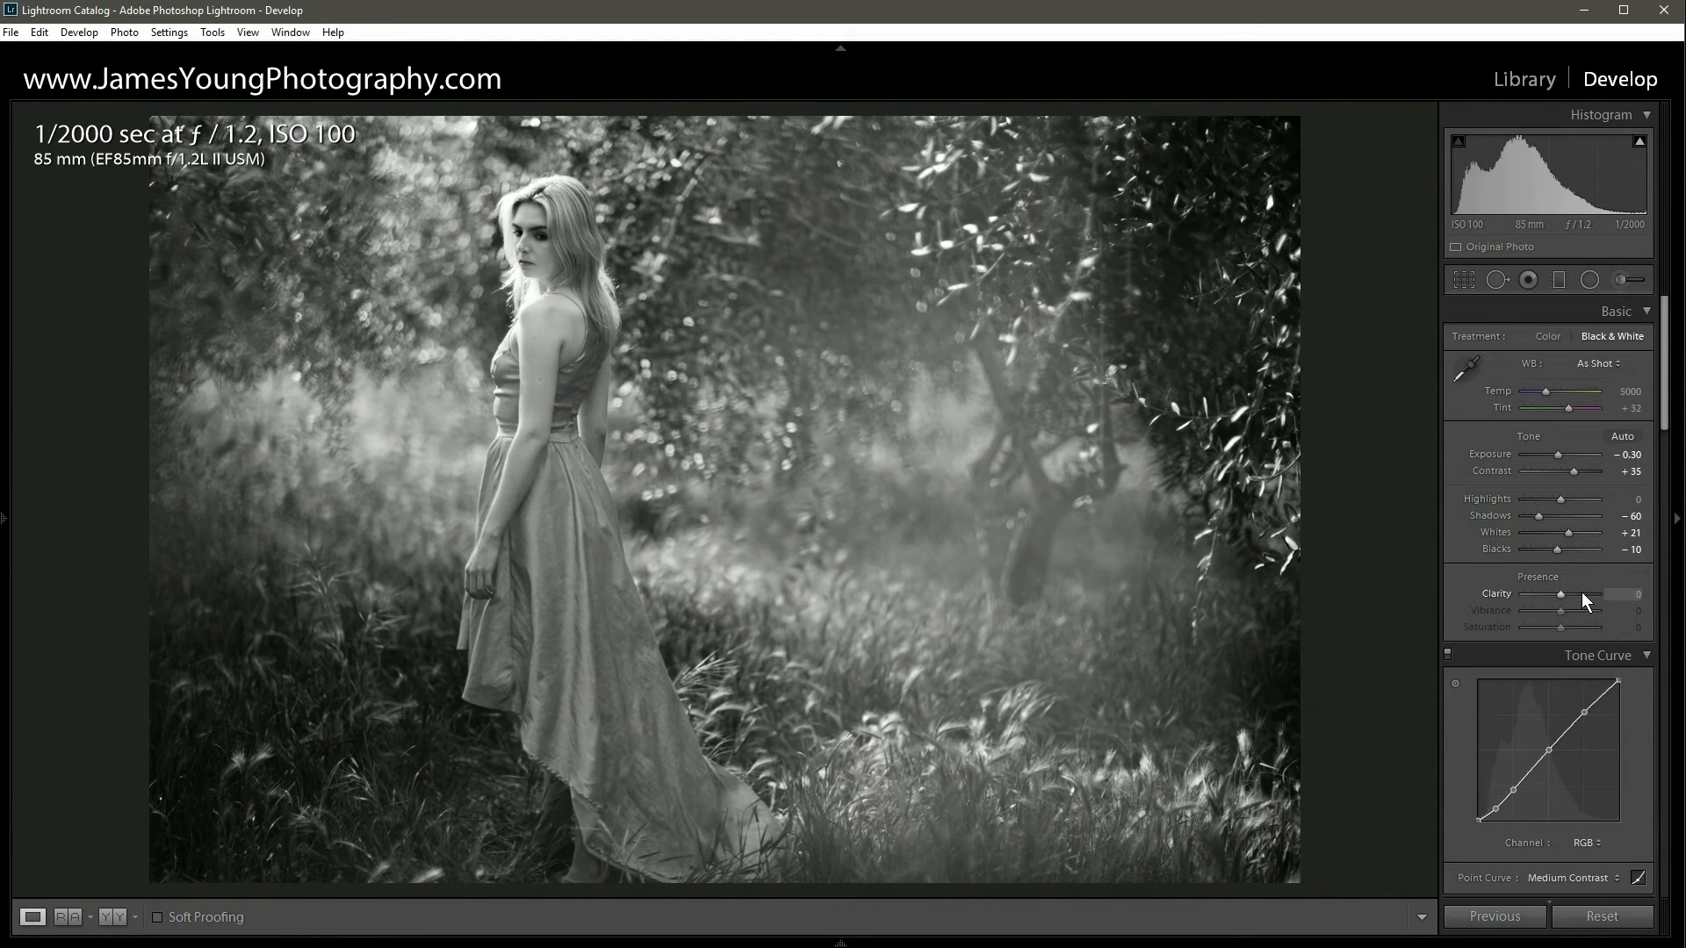
drag(1561, 594, 1556, 595)
Prepare a new graduated filter with its effects reset and exposure -0.50, clarity 52 and sharpness -57.
click(1560, 290)
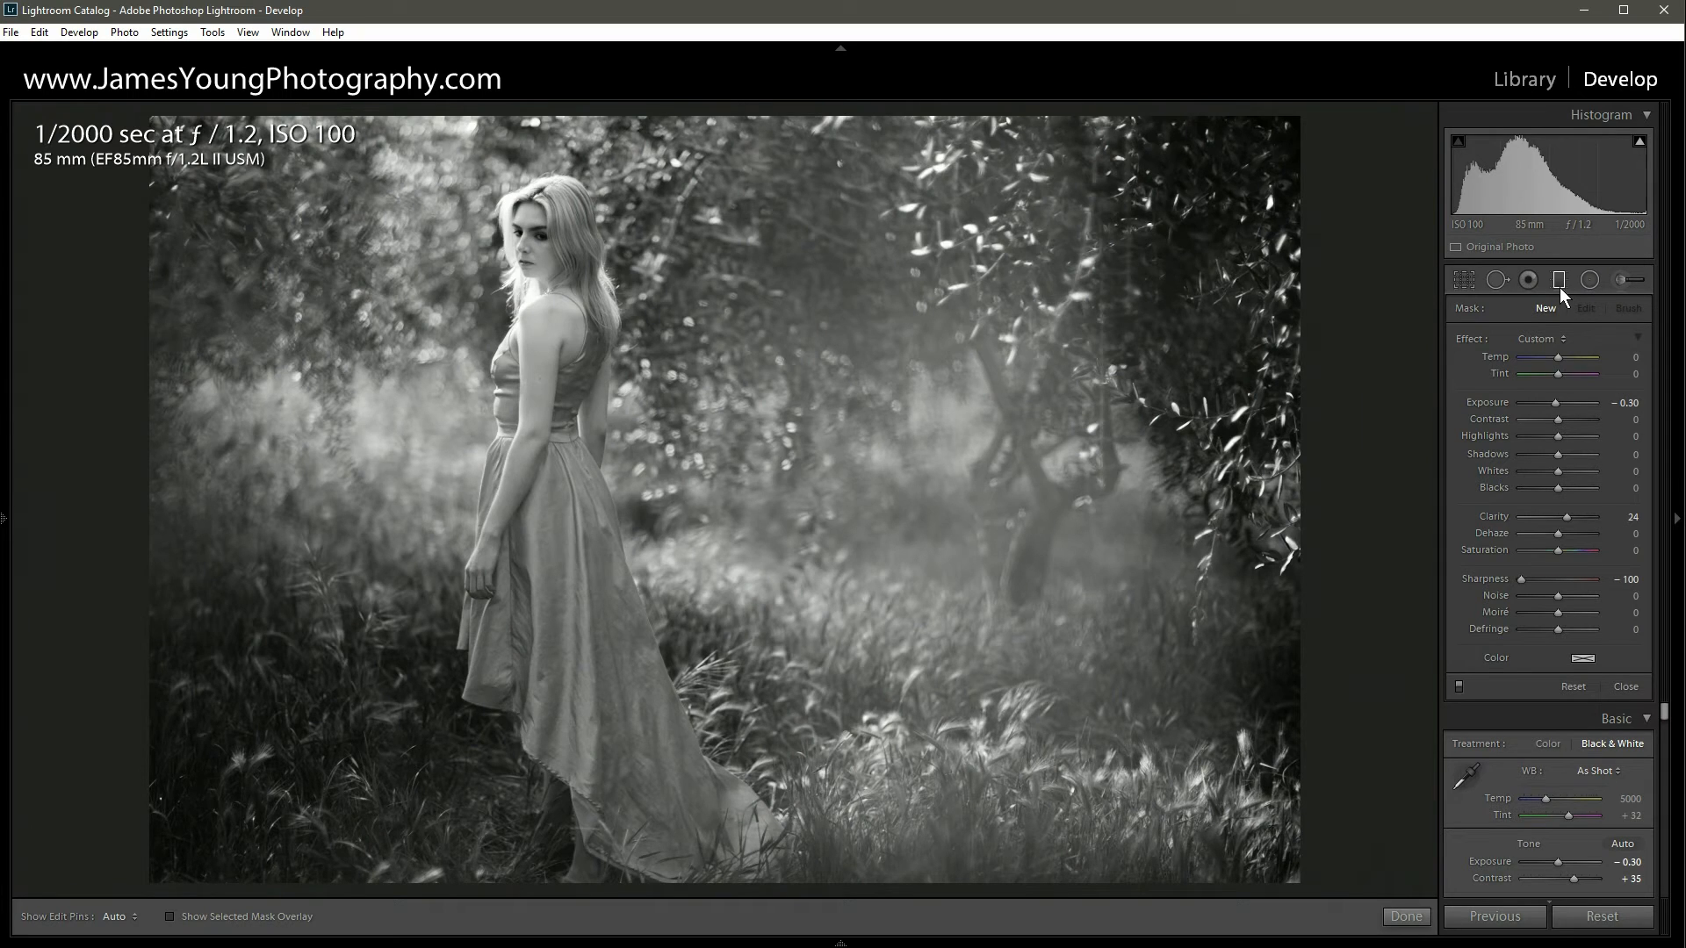
double_click(1474, 339)
key(shift+Down)
drag(1559, 517, 1572, 516)
drag(1575, 517, 1578, 518)
drag(1542, 575, 1537, 579)
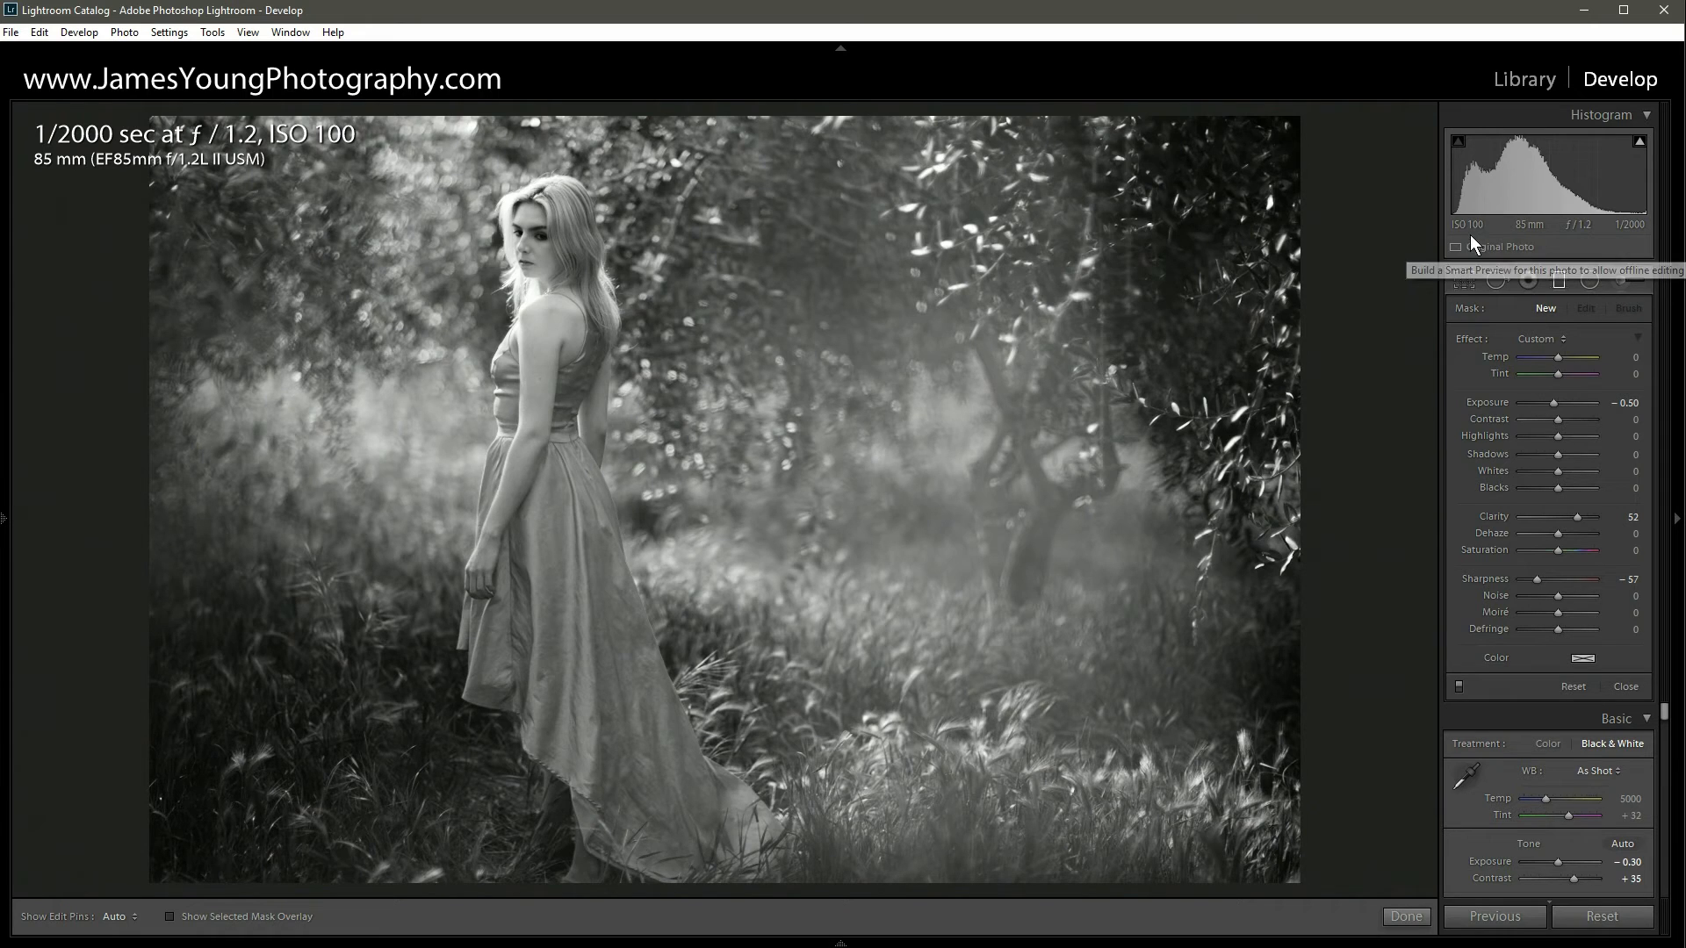
Draw a wide graduated filter from beyond the photo's right edge past the woman, shift it slightly left, and compare its effect off and on.
drag(1392, 244, 435, 380)
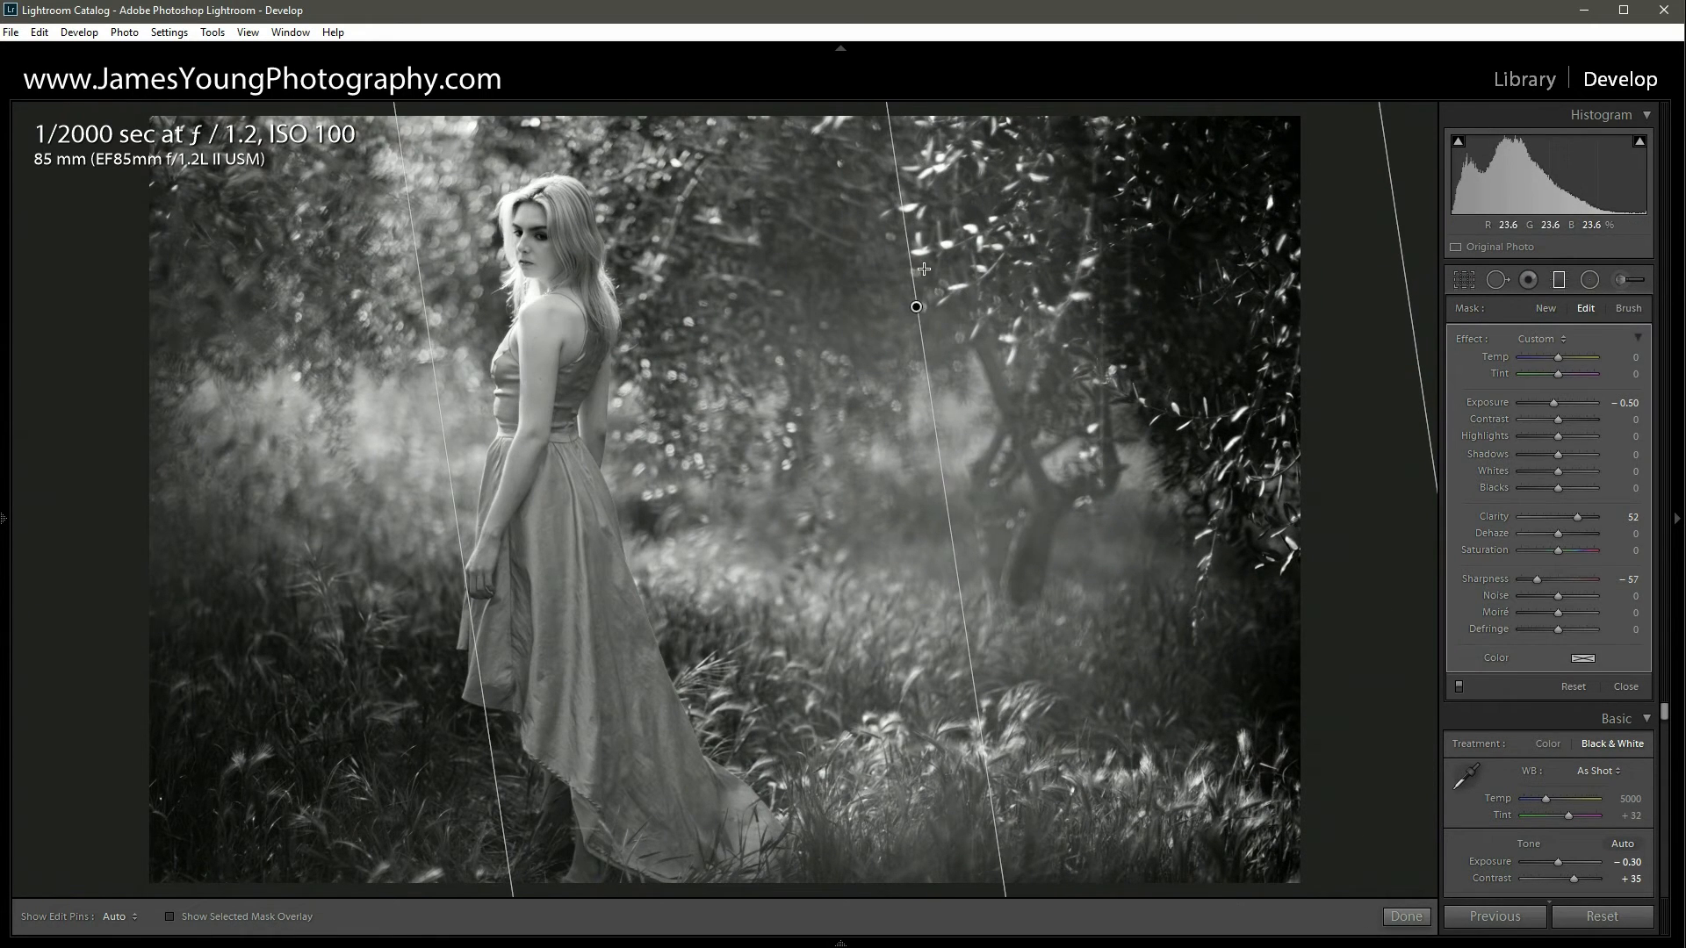
mouse_move(914, 309)
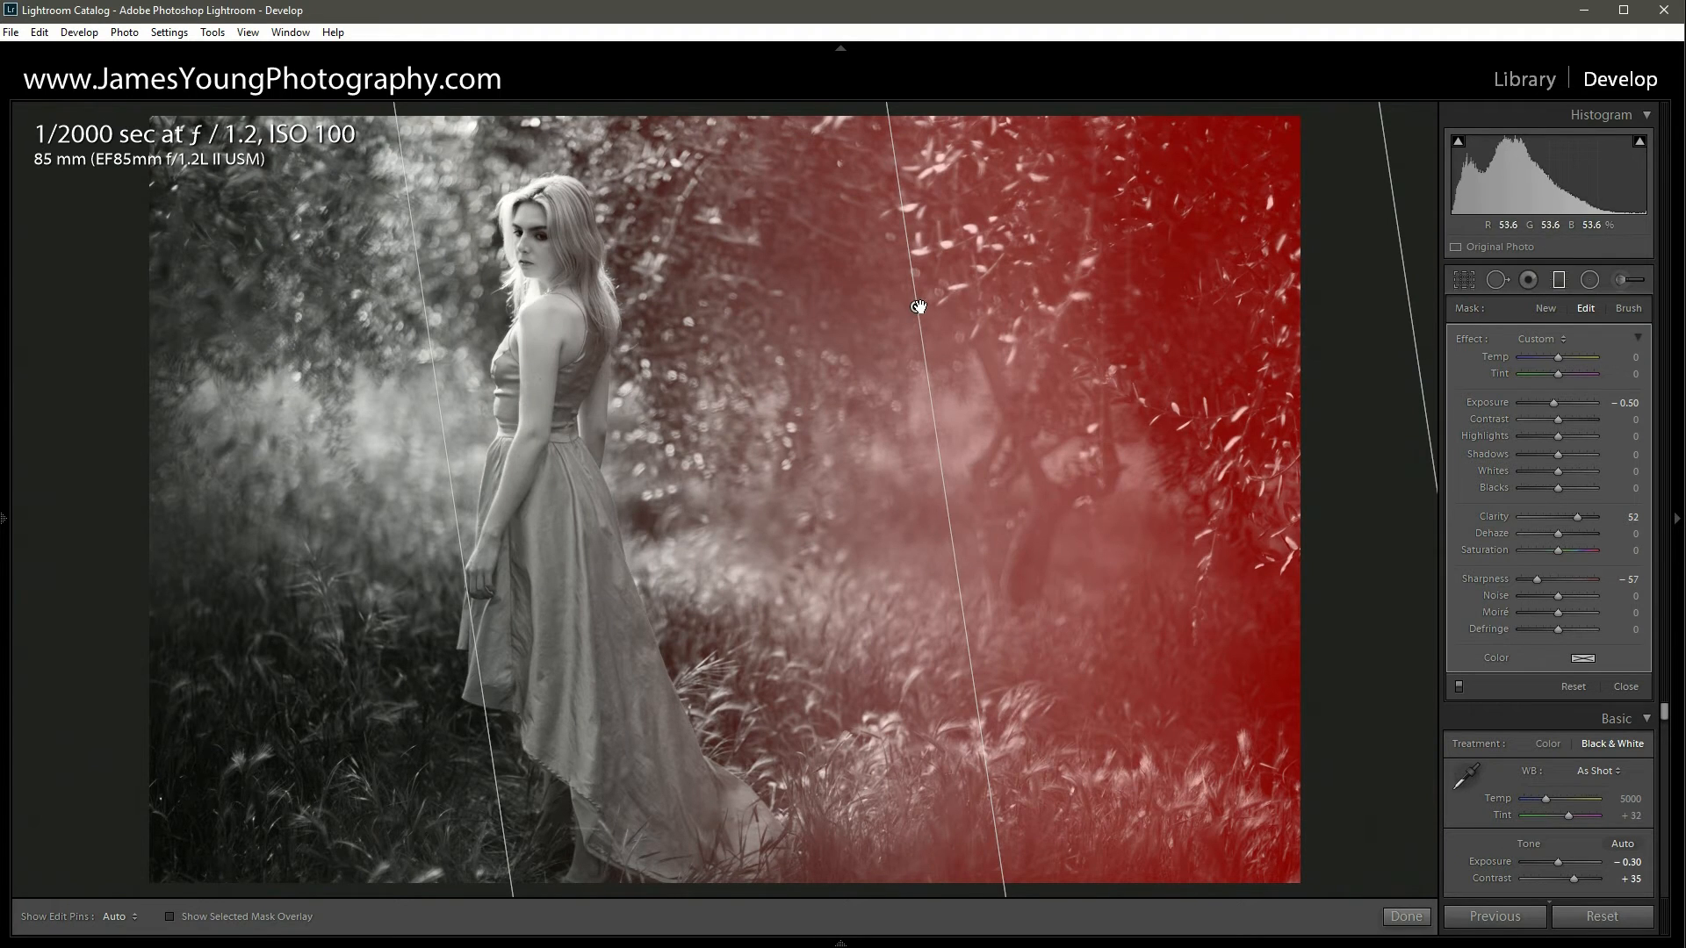
drag(916, 306, 854, 323)
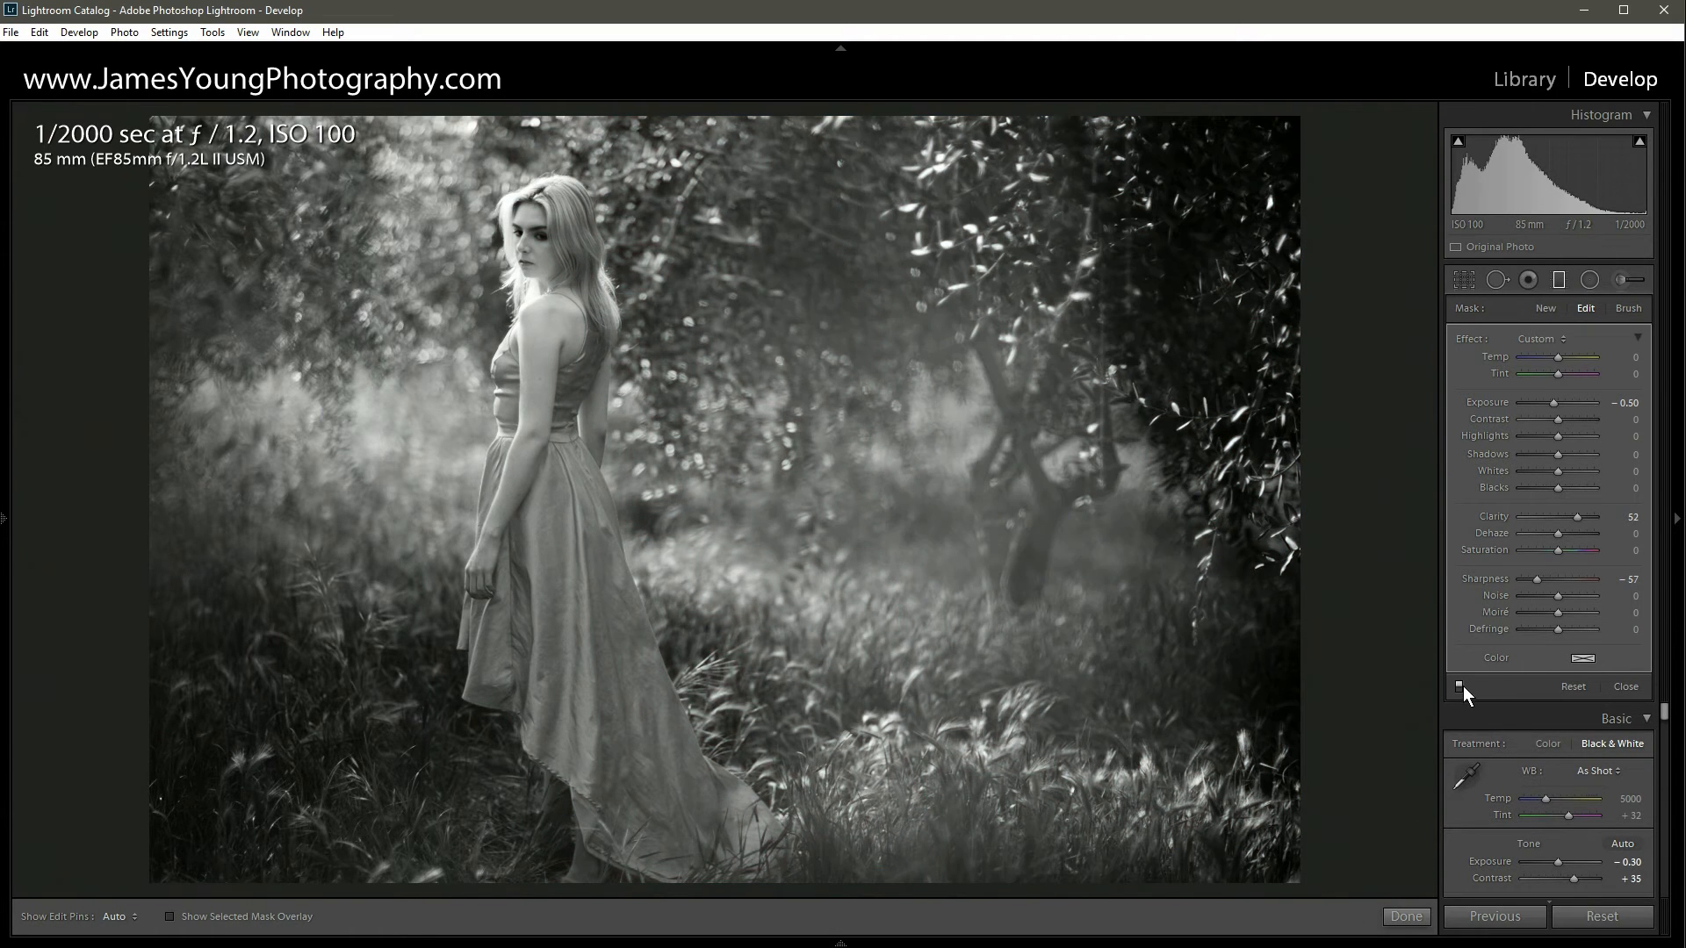
click(1460, 685)
click(1459, 686)
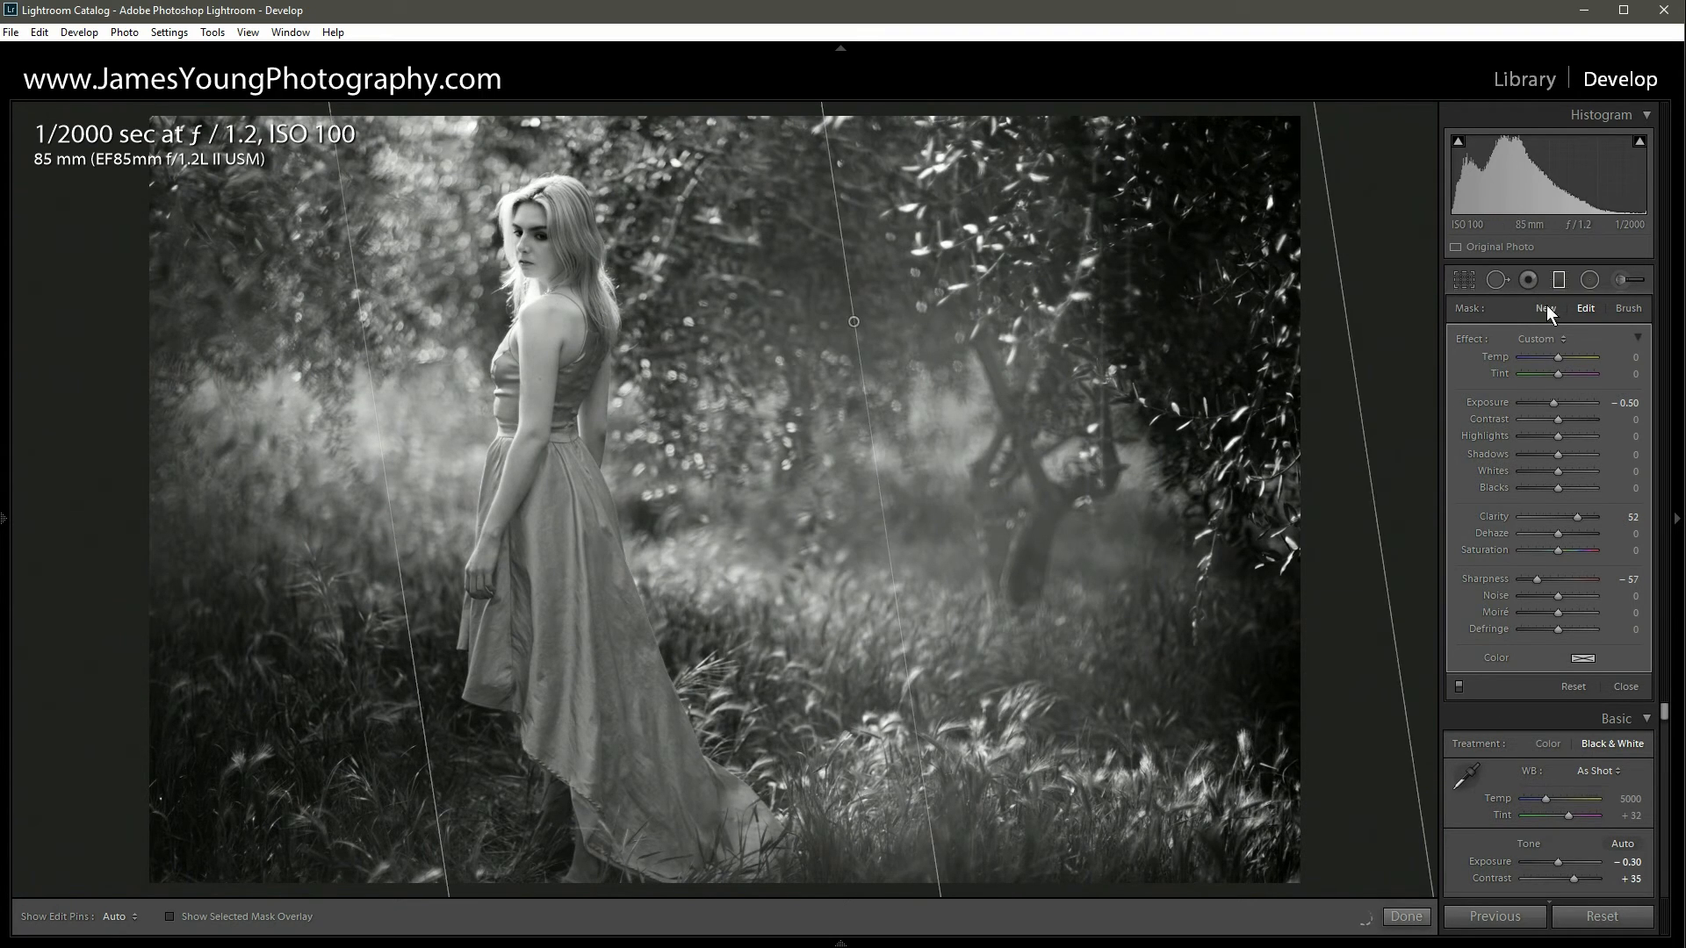
Erase the graduated filter from the woman's face with a size 11 brush and compare the result with the filter off and on.
click(1632, 309)
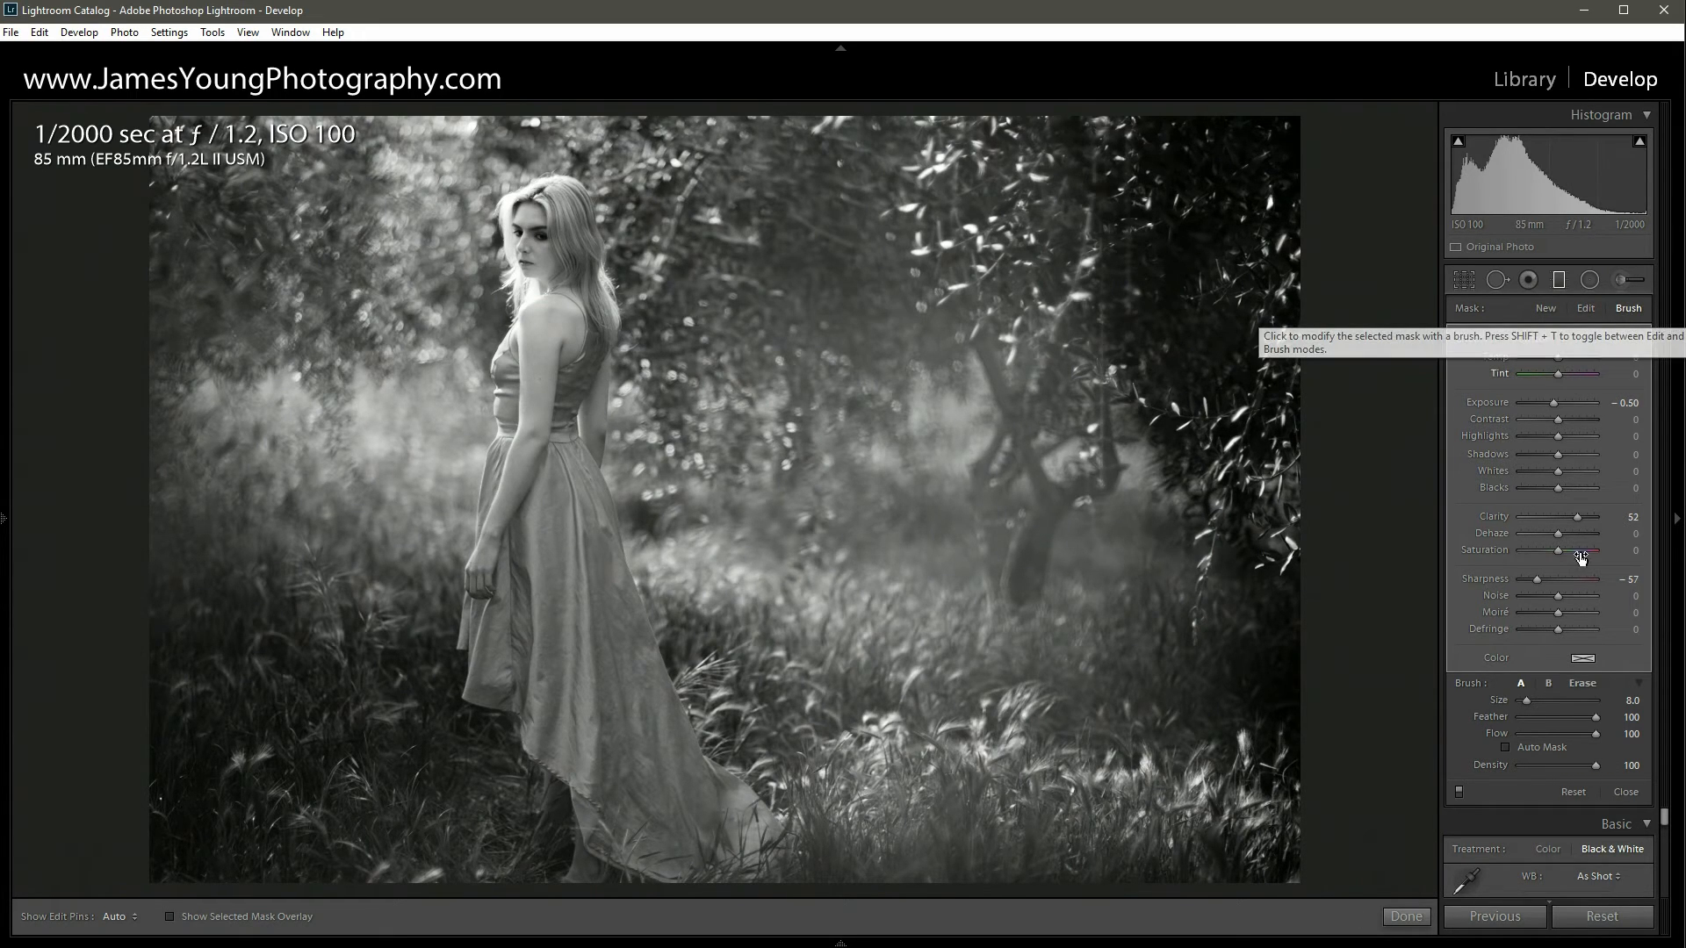
click(1585, 684)
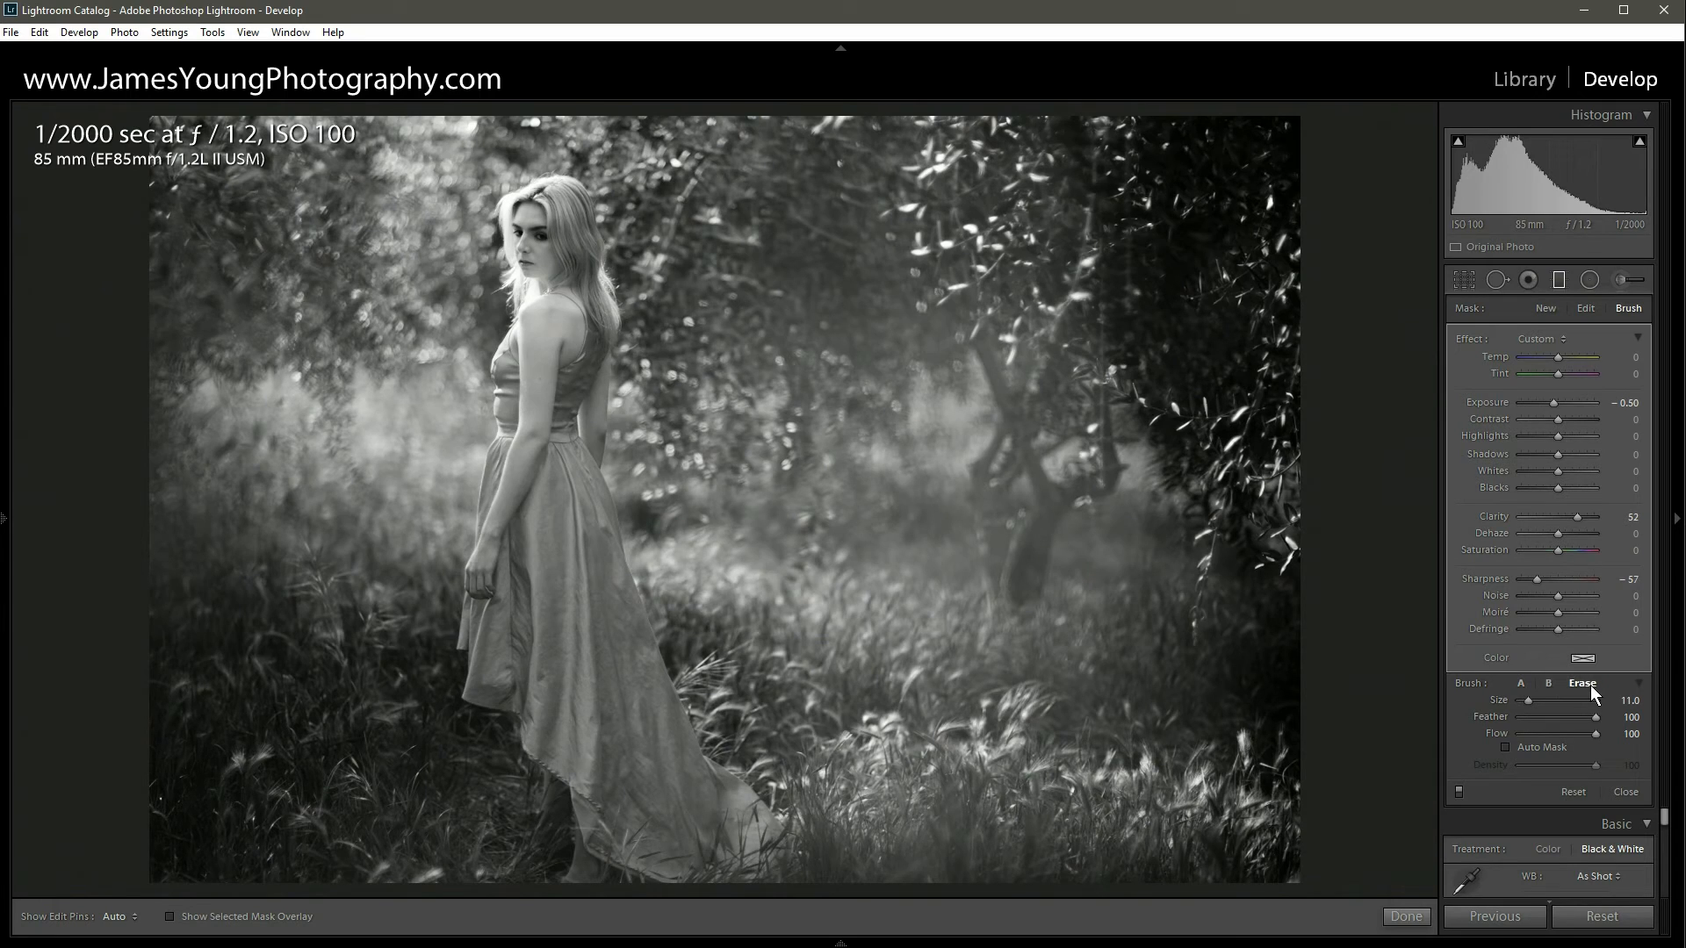
key(h)
mouse_move(535, 228)
mouse_down()
mouse_move(565, 253)
mouse_move(533, 517)
mouse_move(545, 596)
mouse_move(667, 795)
mouse_move(578, 650)
mouse_move(541, 539)
mouse_move(562, 240)
mouse_up()
key(h)
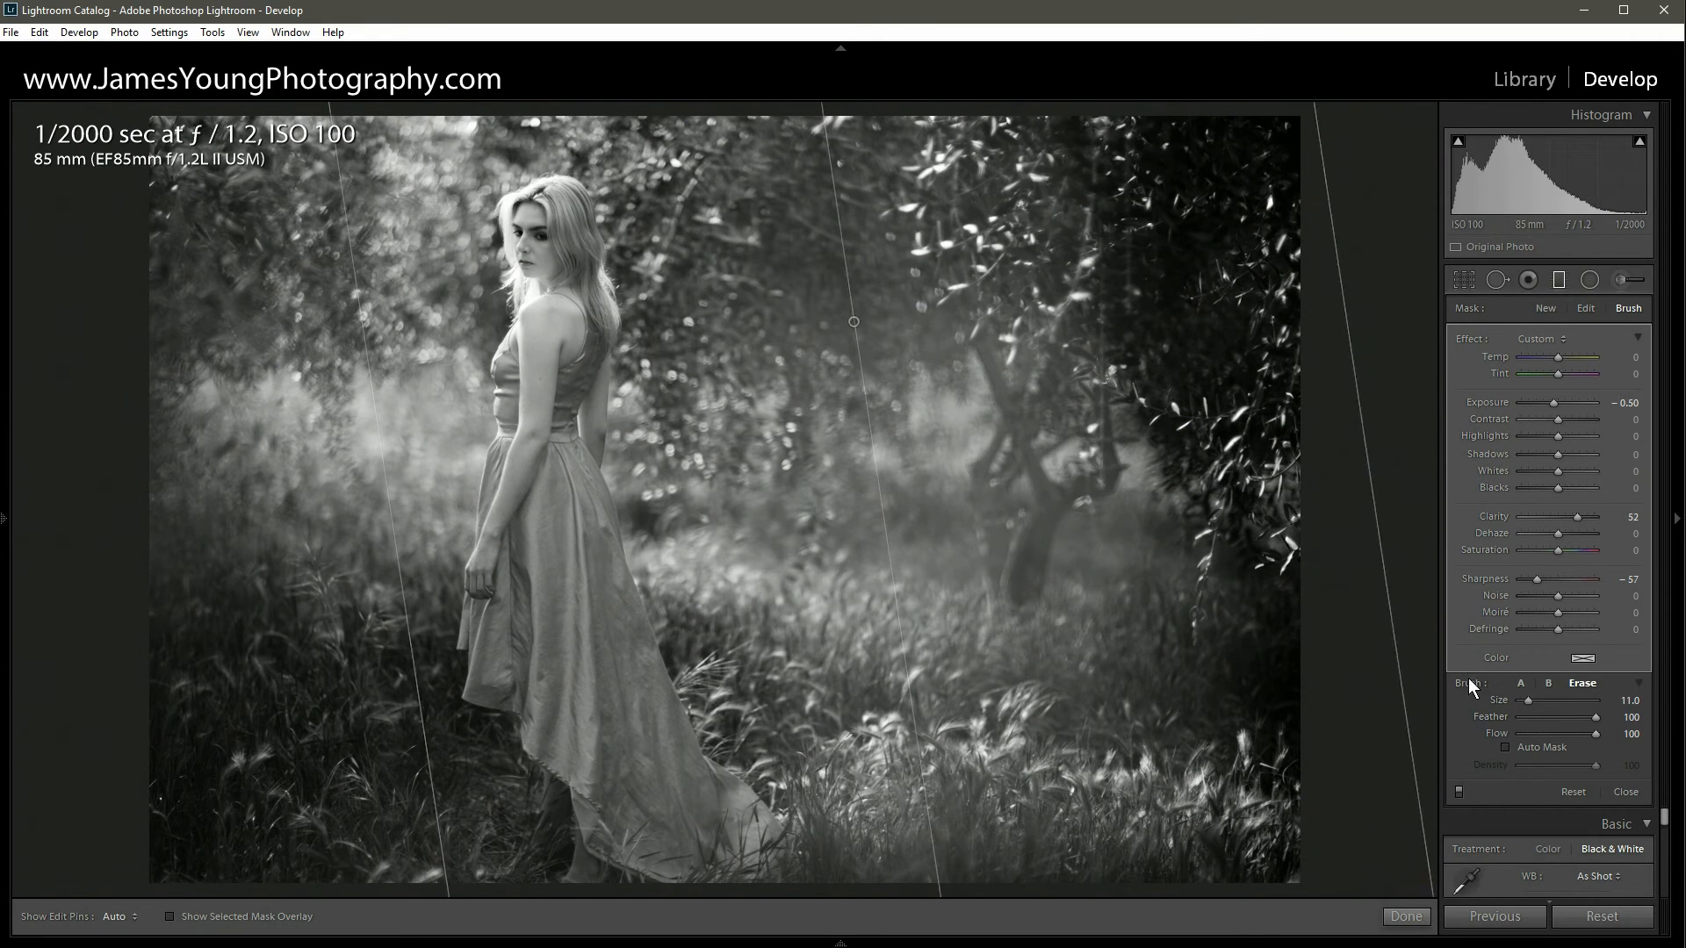
click(1457, 792)
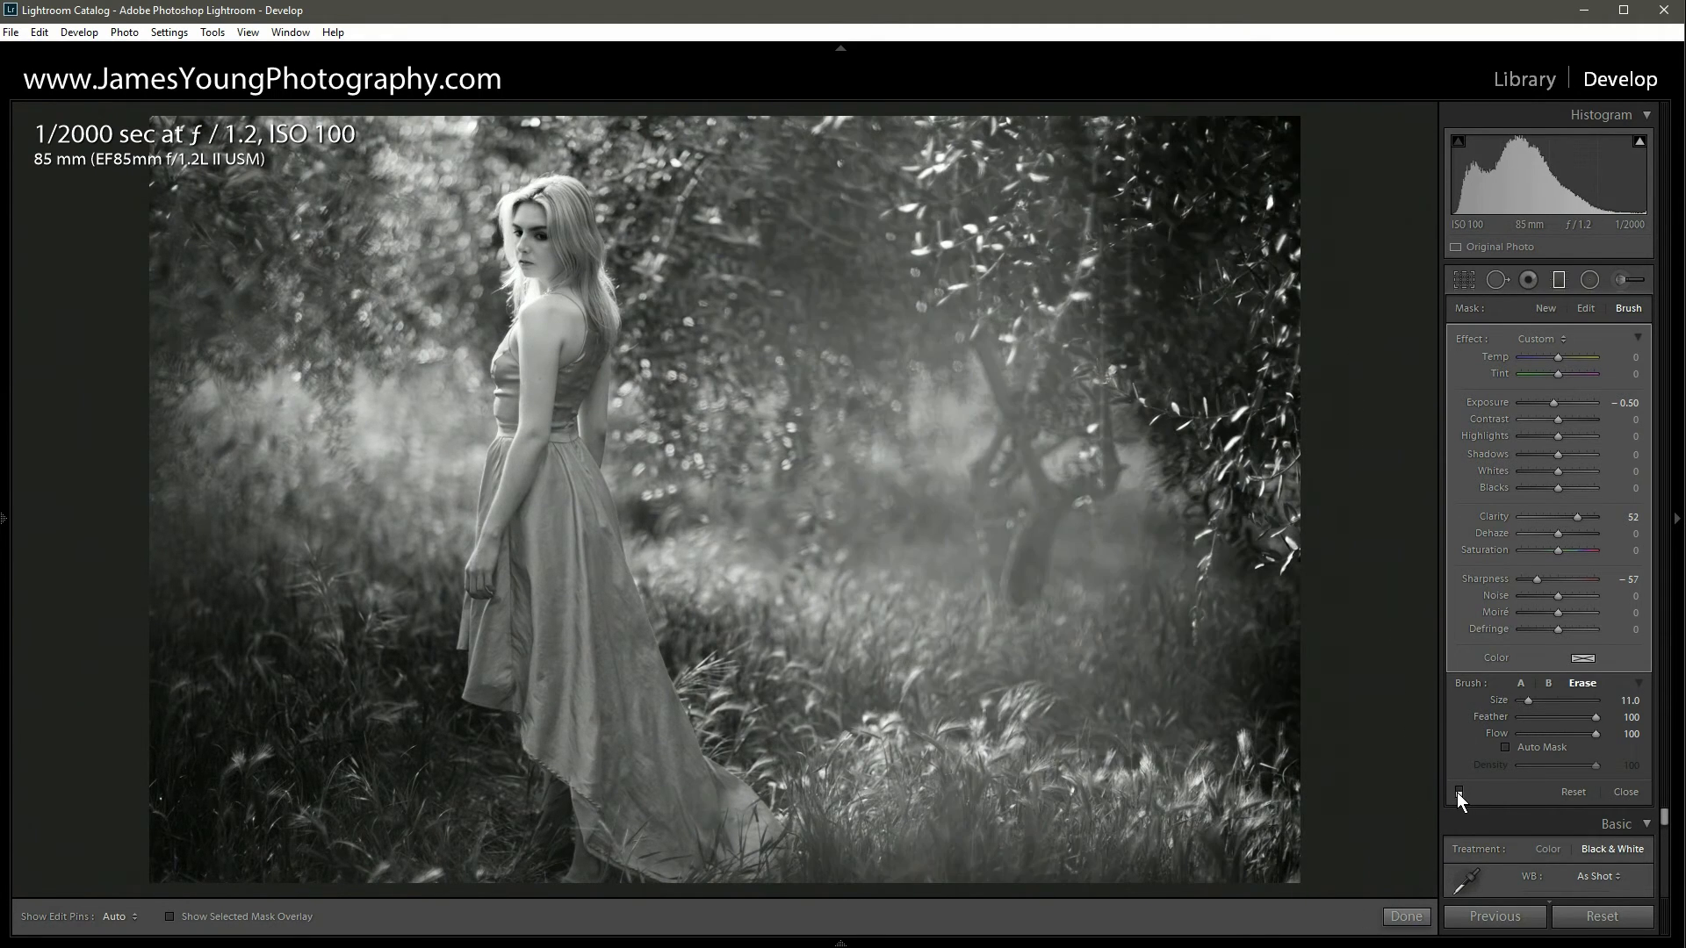
click(1457, 792)
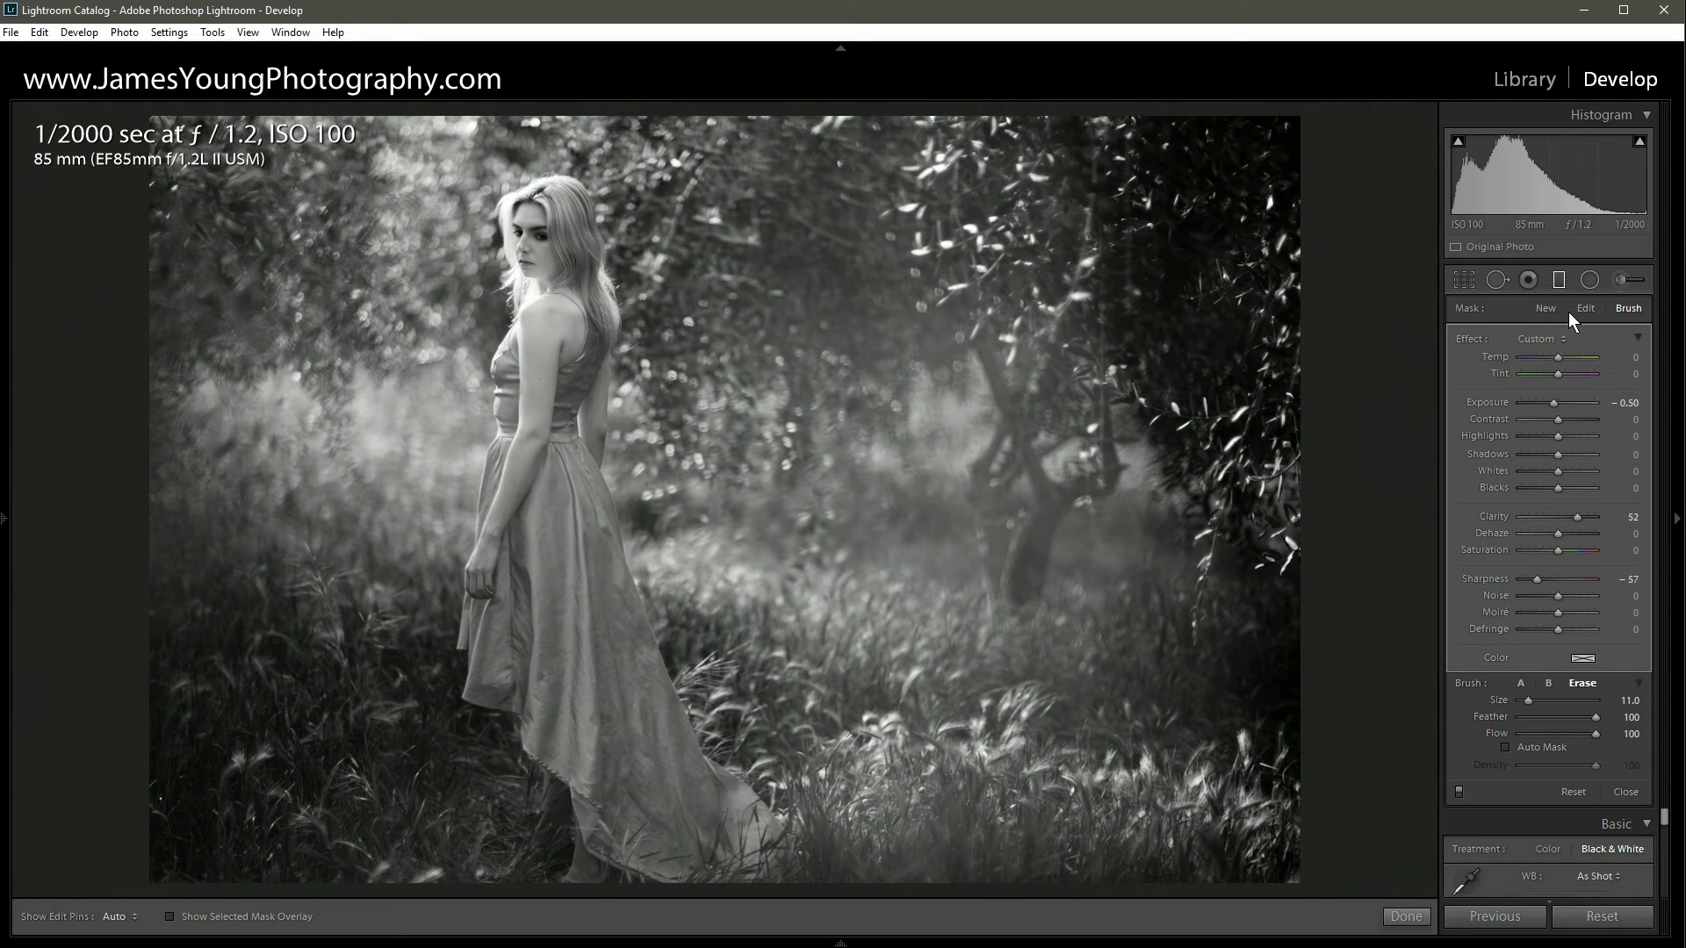
Add a second graduated filter with the same settings from beyond the photo's left edge past the woman, and compare the filters off and on.
click(1545, 308)
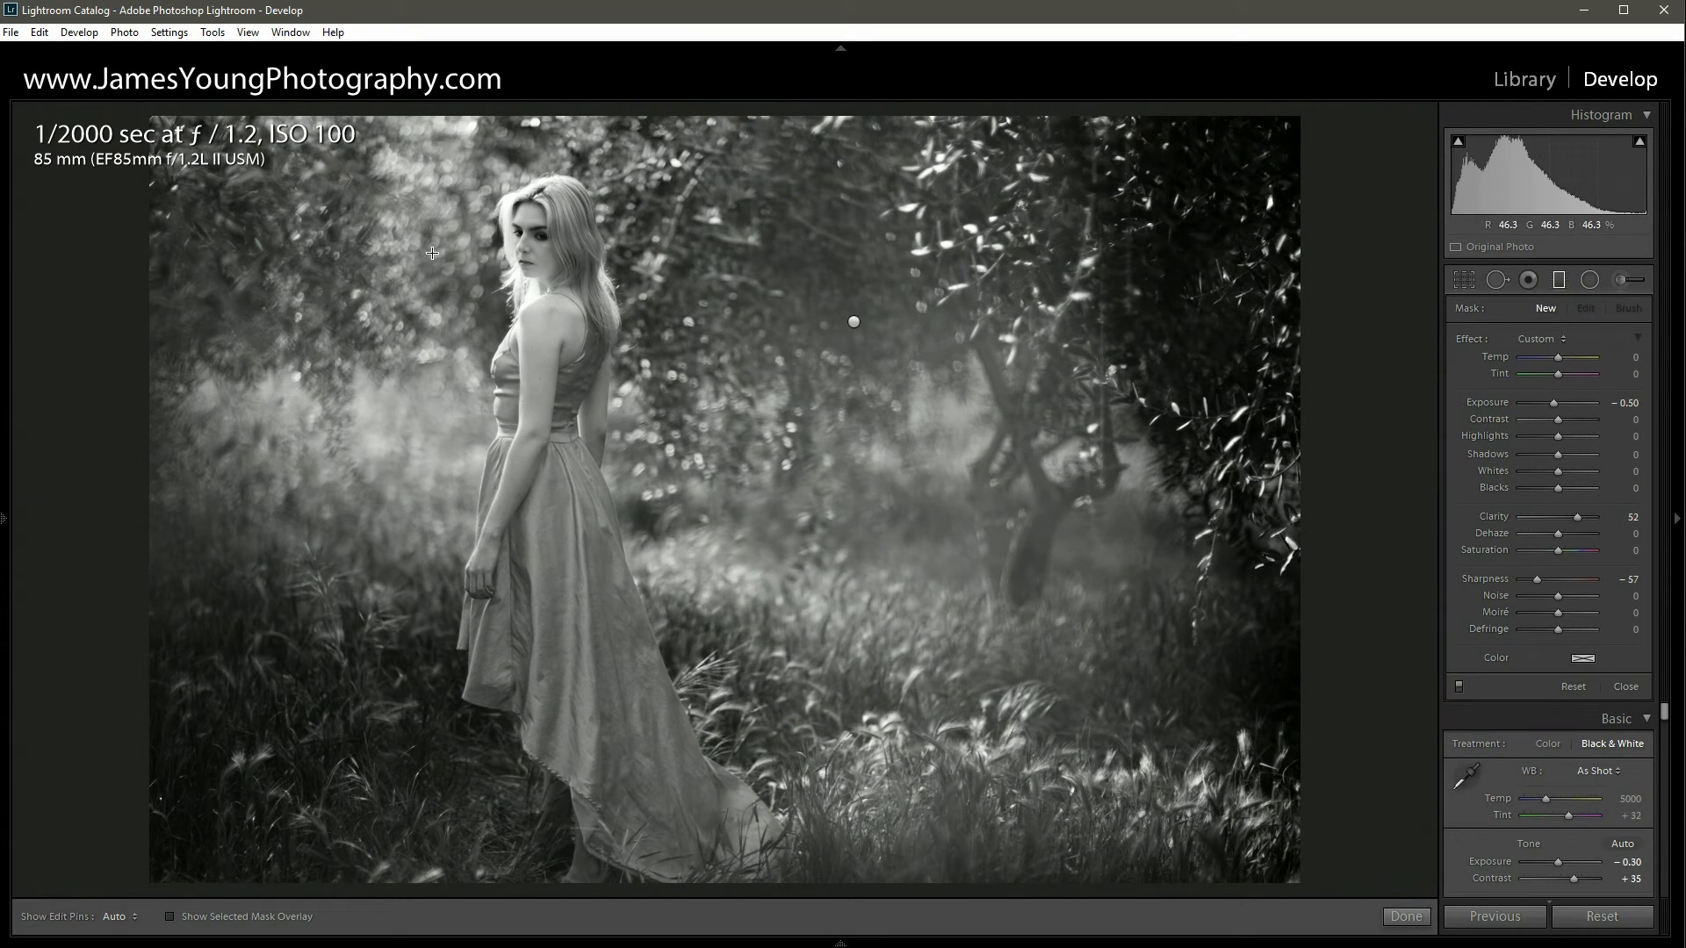
drag(24, 363, 761, 370)
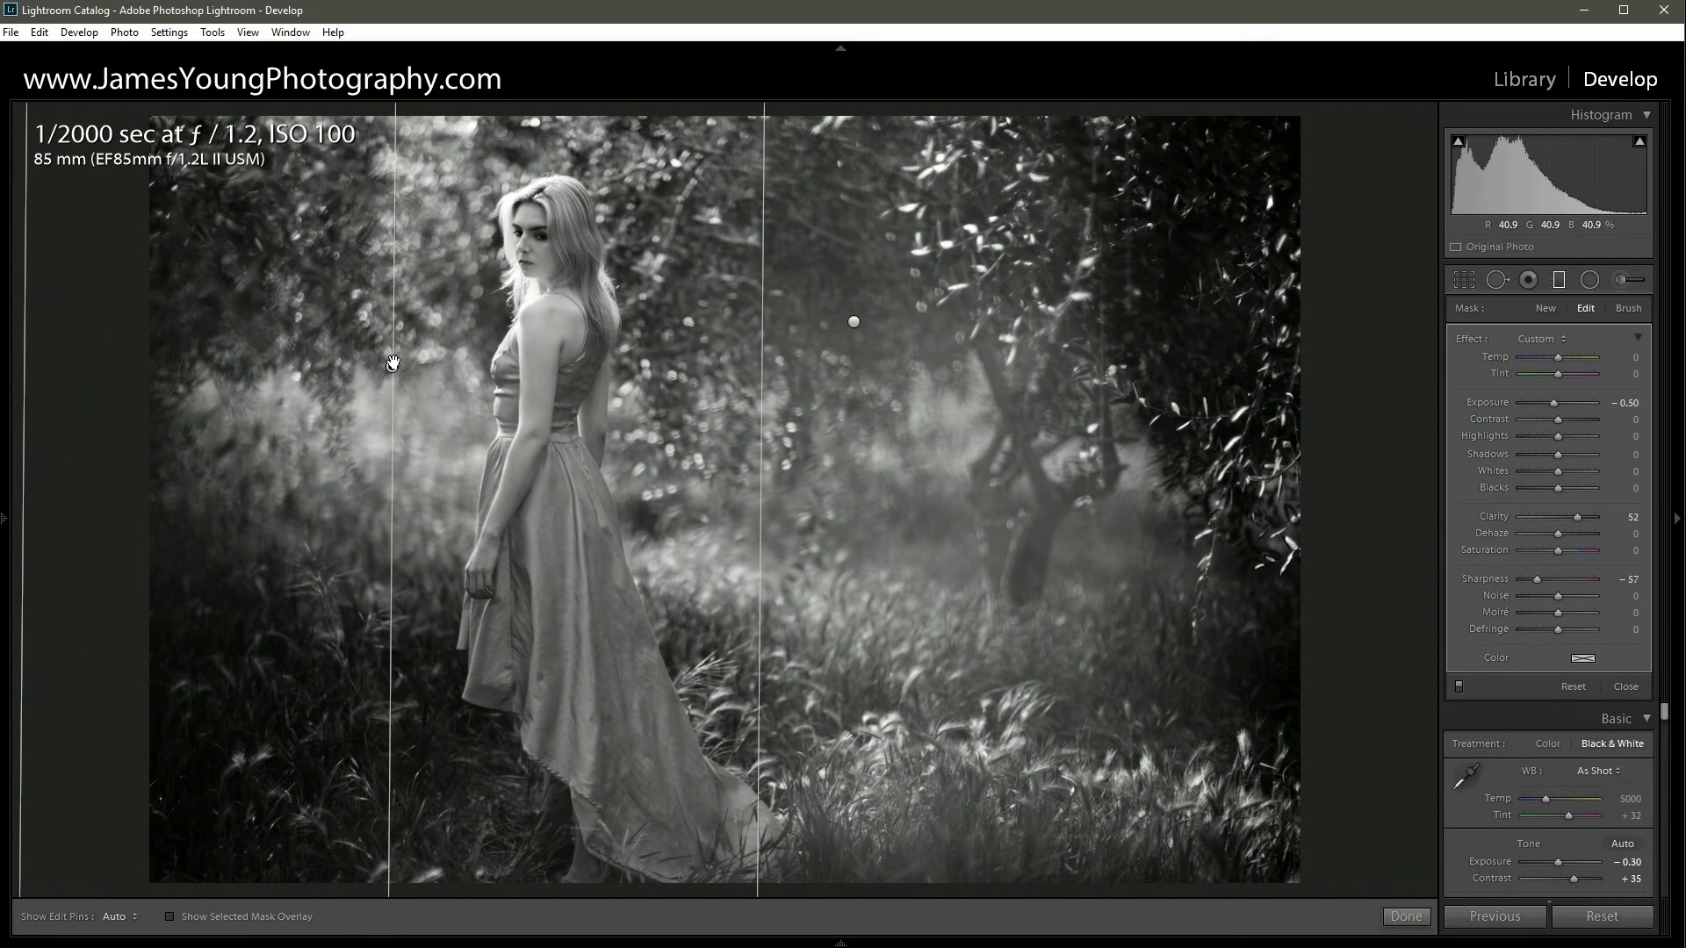
mouse_move(392, 363)
click(1458, 687)
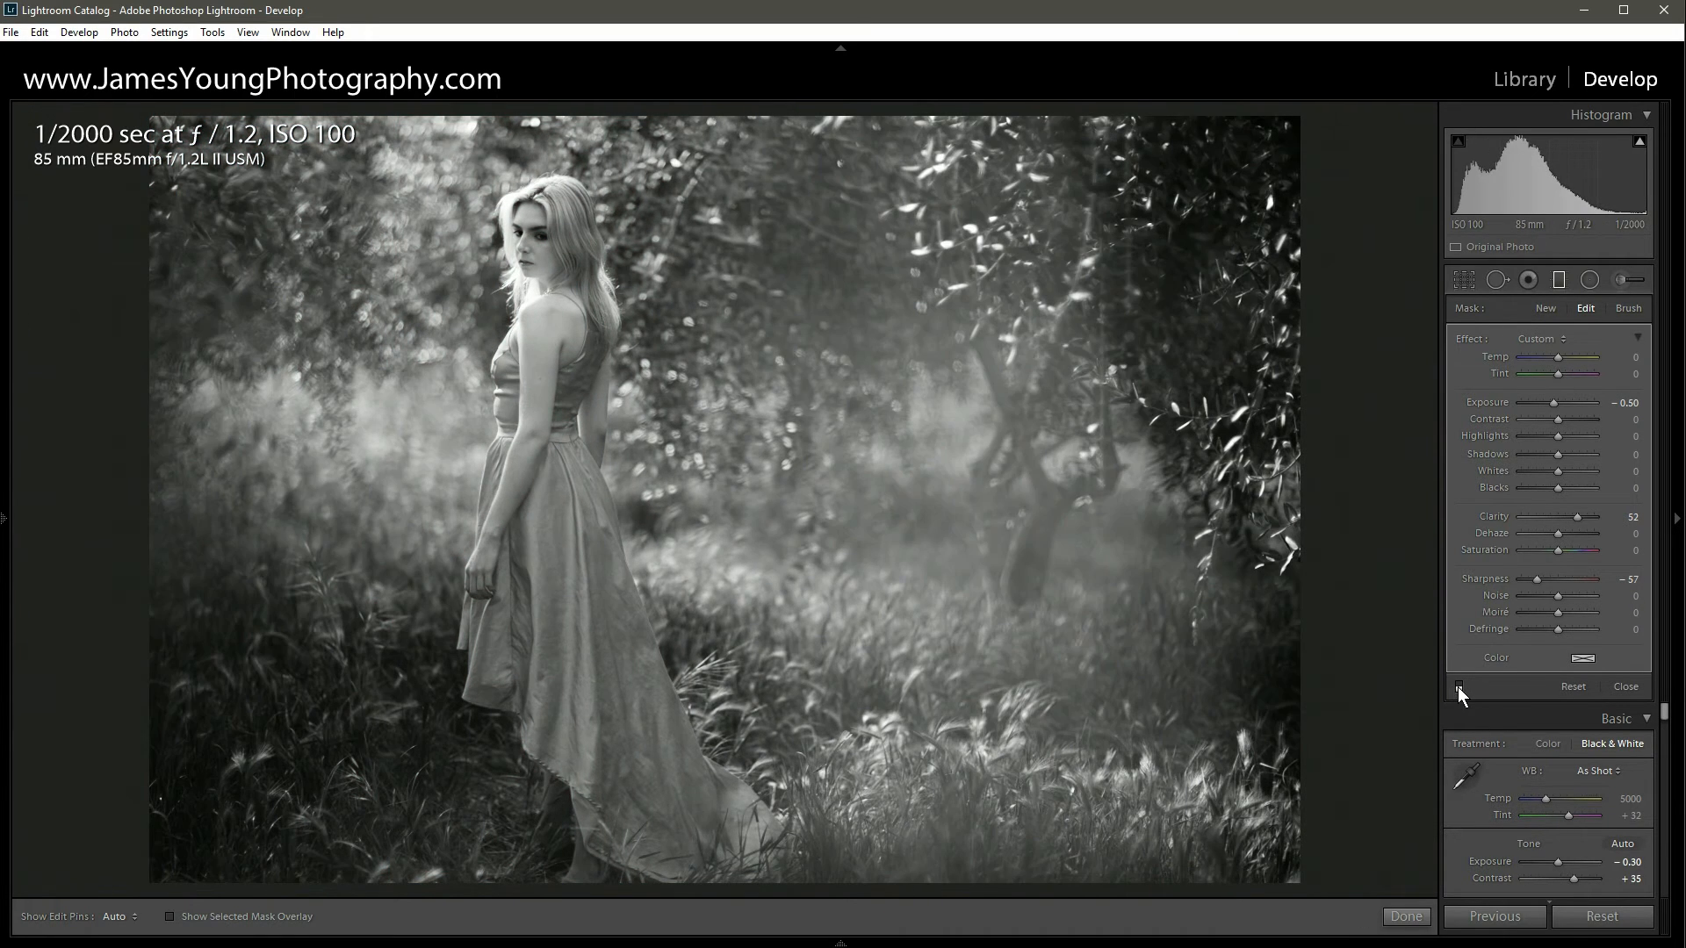
click(1459, 687)
Erase the second graduated filter from the woman's face with a size 11 brush, and leave the filter tool after comparing the filters off and on.
click(1621, 313)
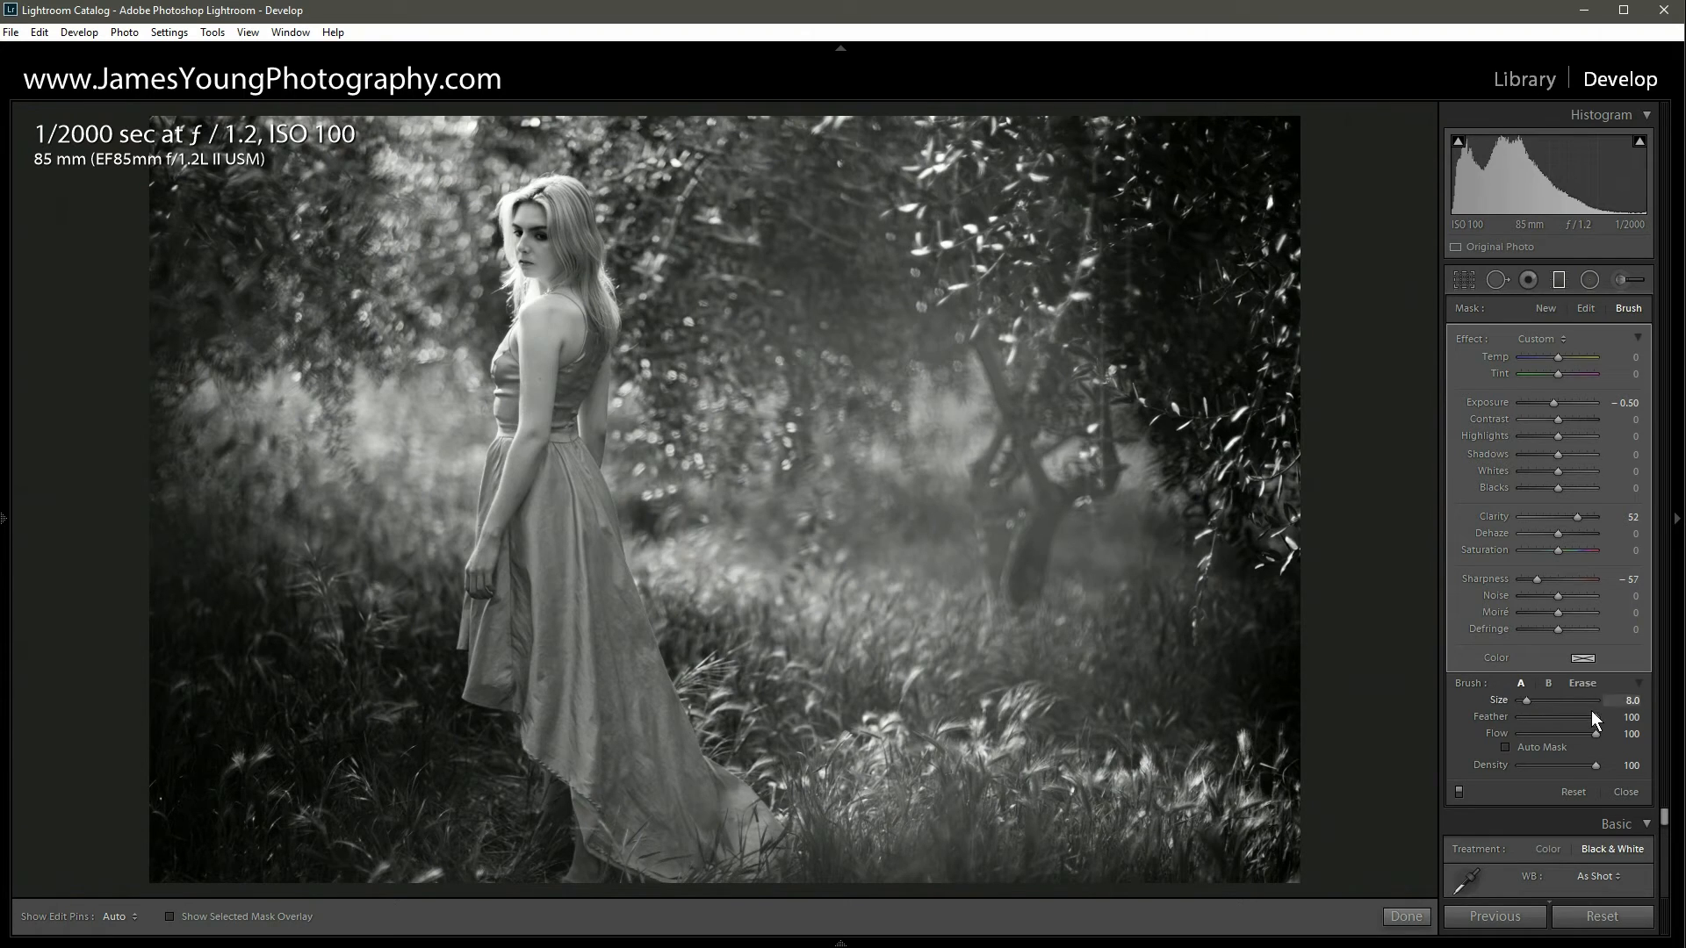
key(h)
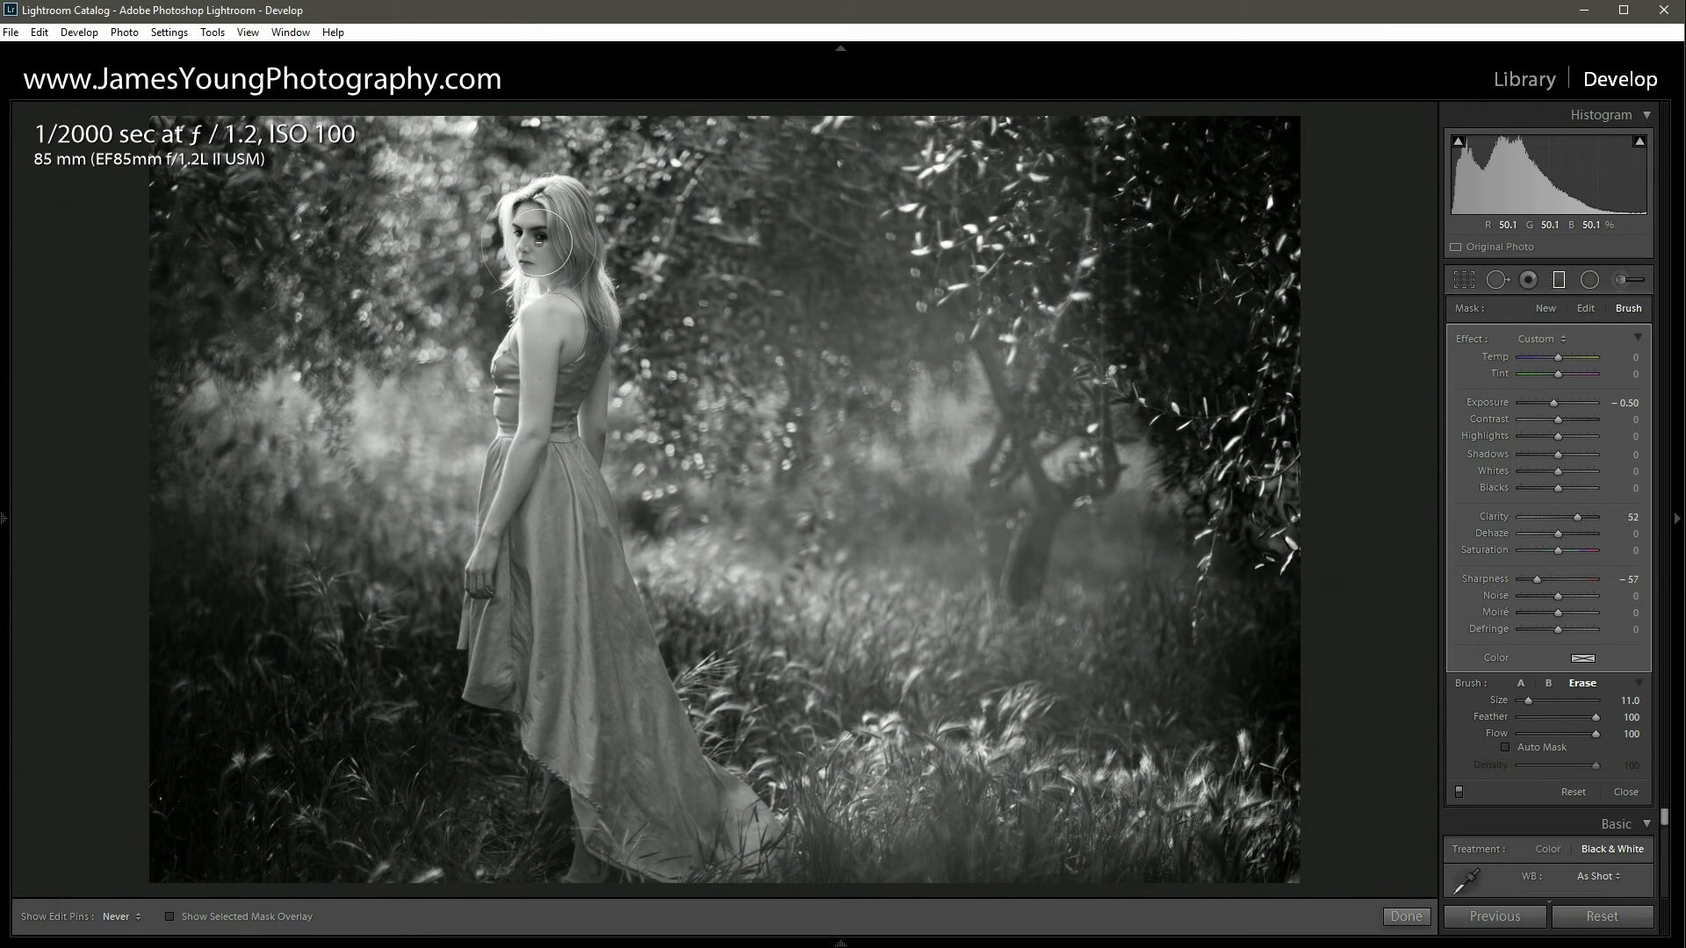
key(h)
click(1459, 792)
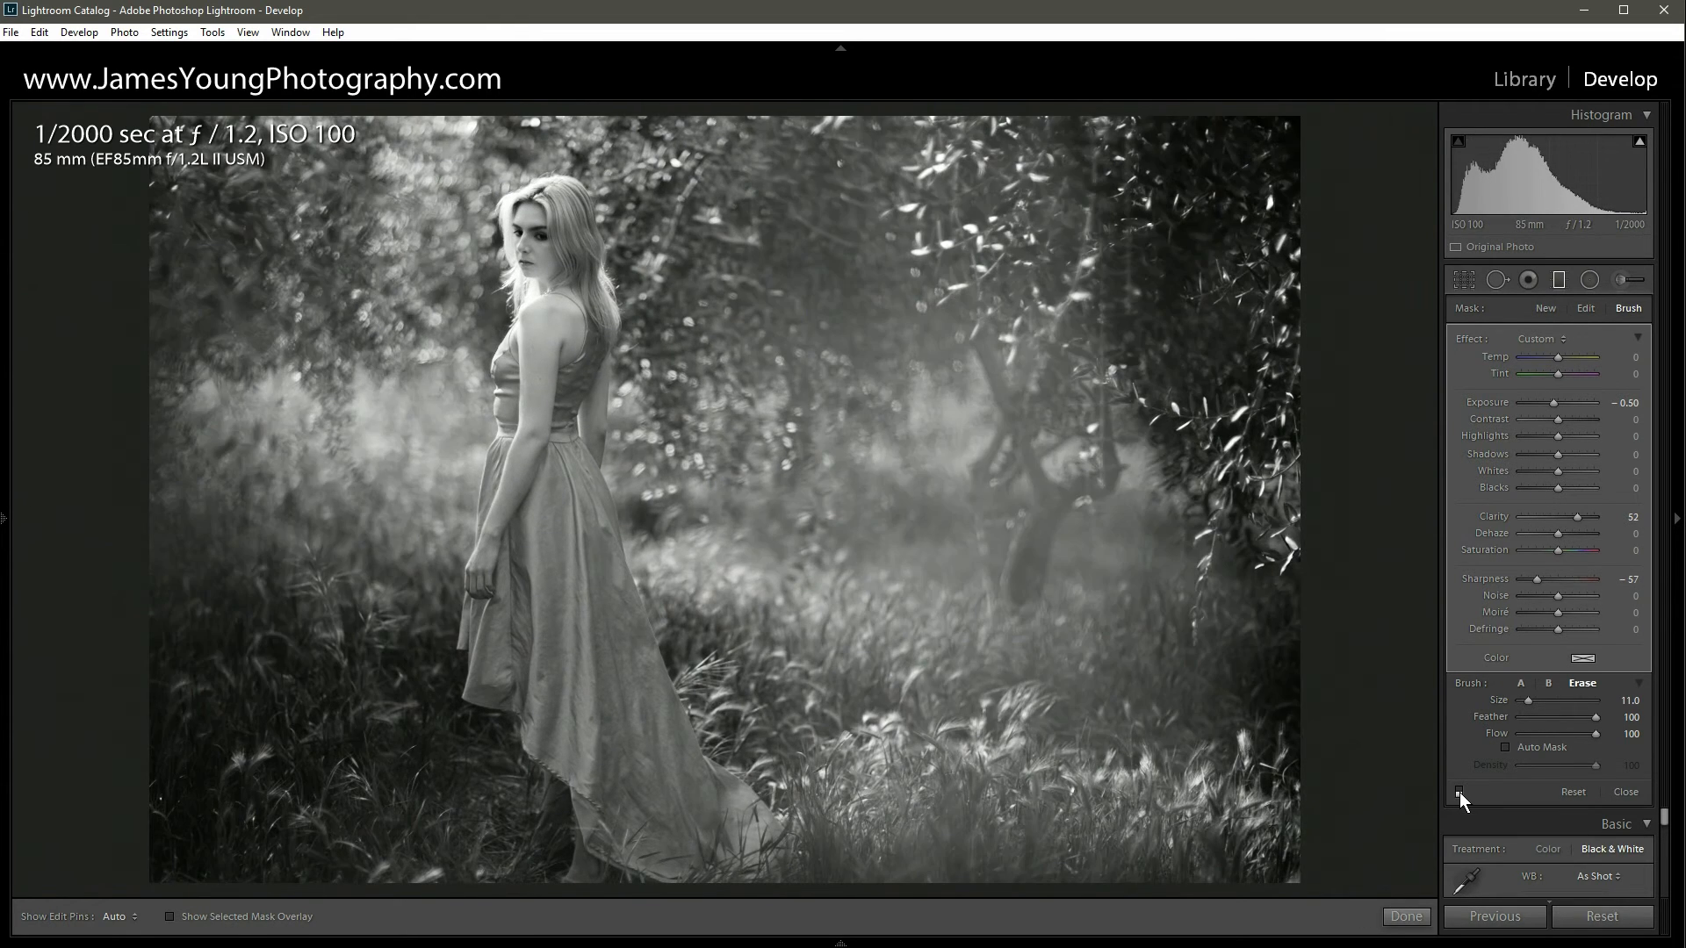
click(1459, 792)
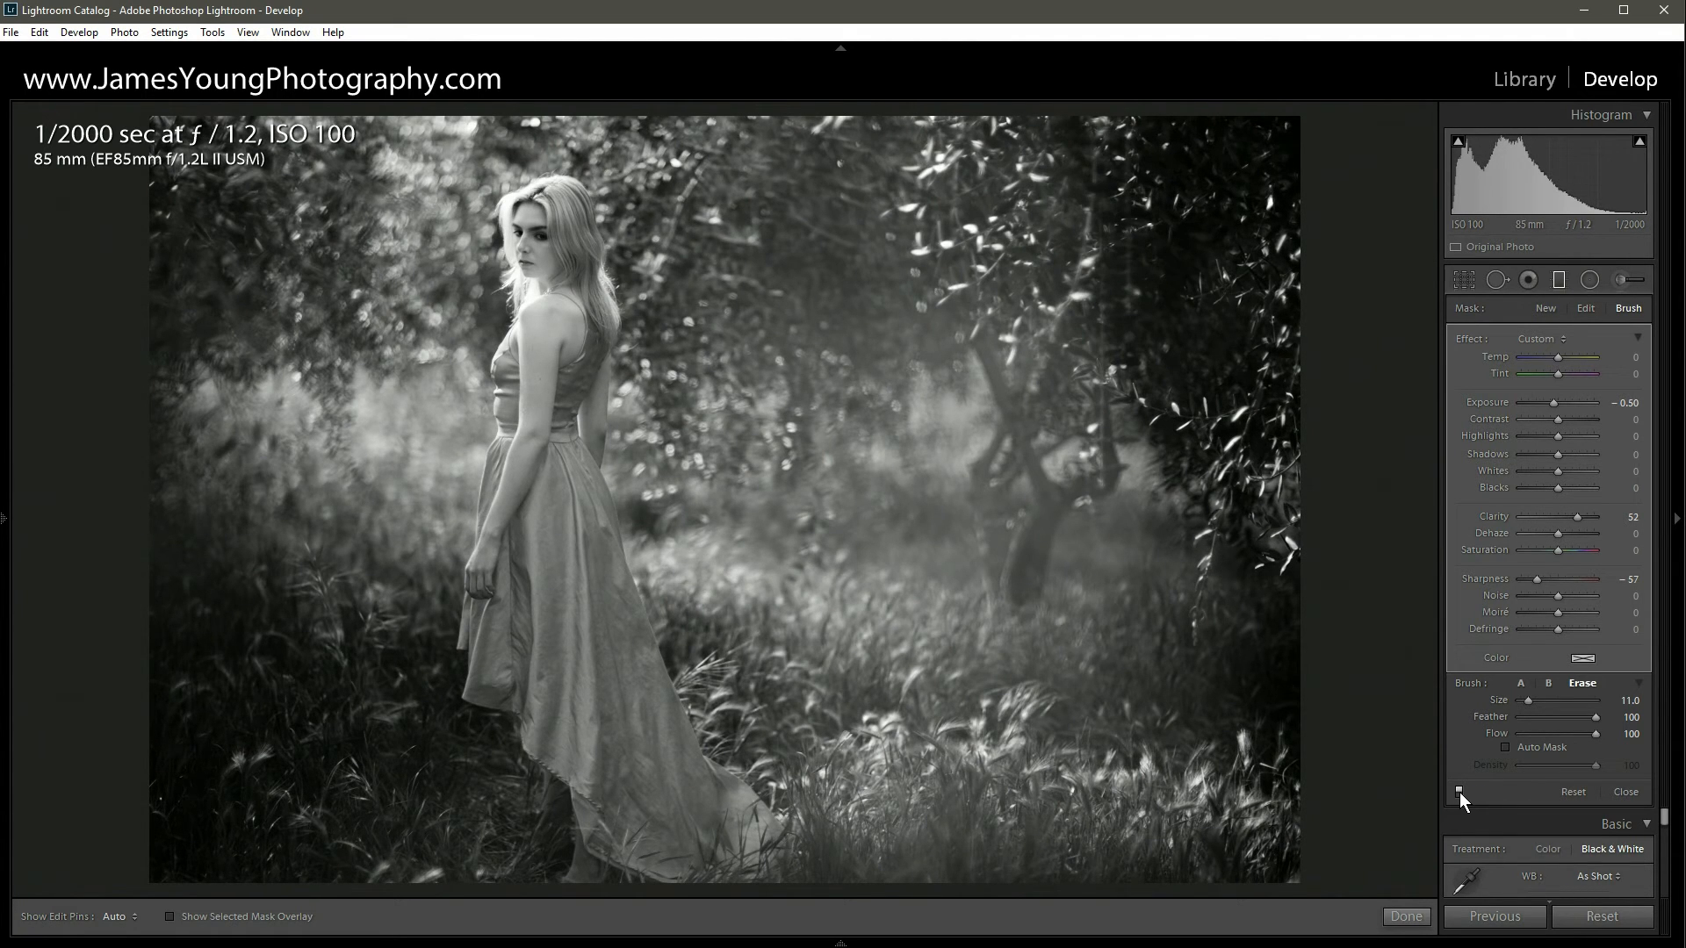
click(1460, 792)
click(1459, 792)
click(1459, 792)
click(1459, 792)
key(k)
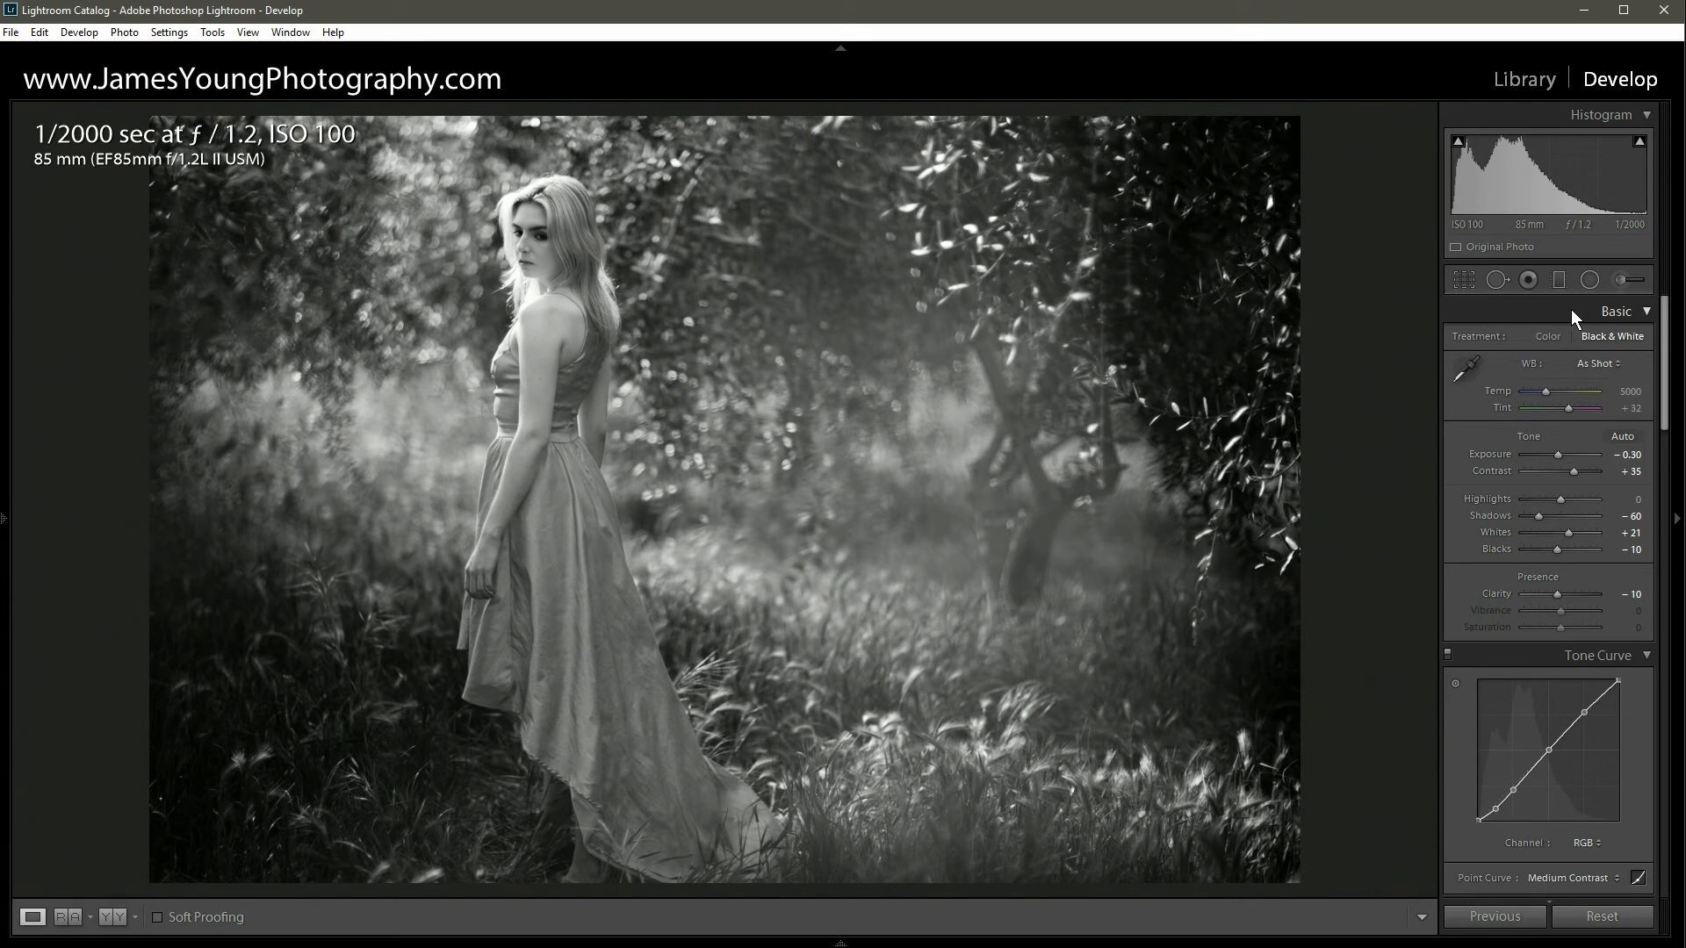
drag(1666, 313, 1665, 360)
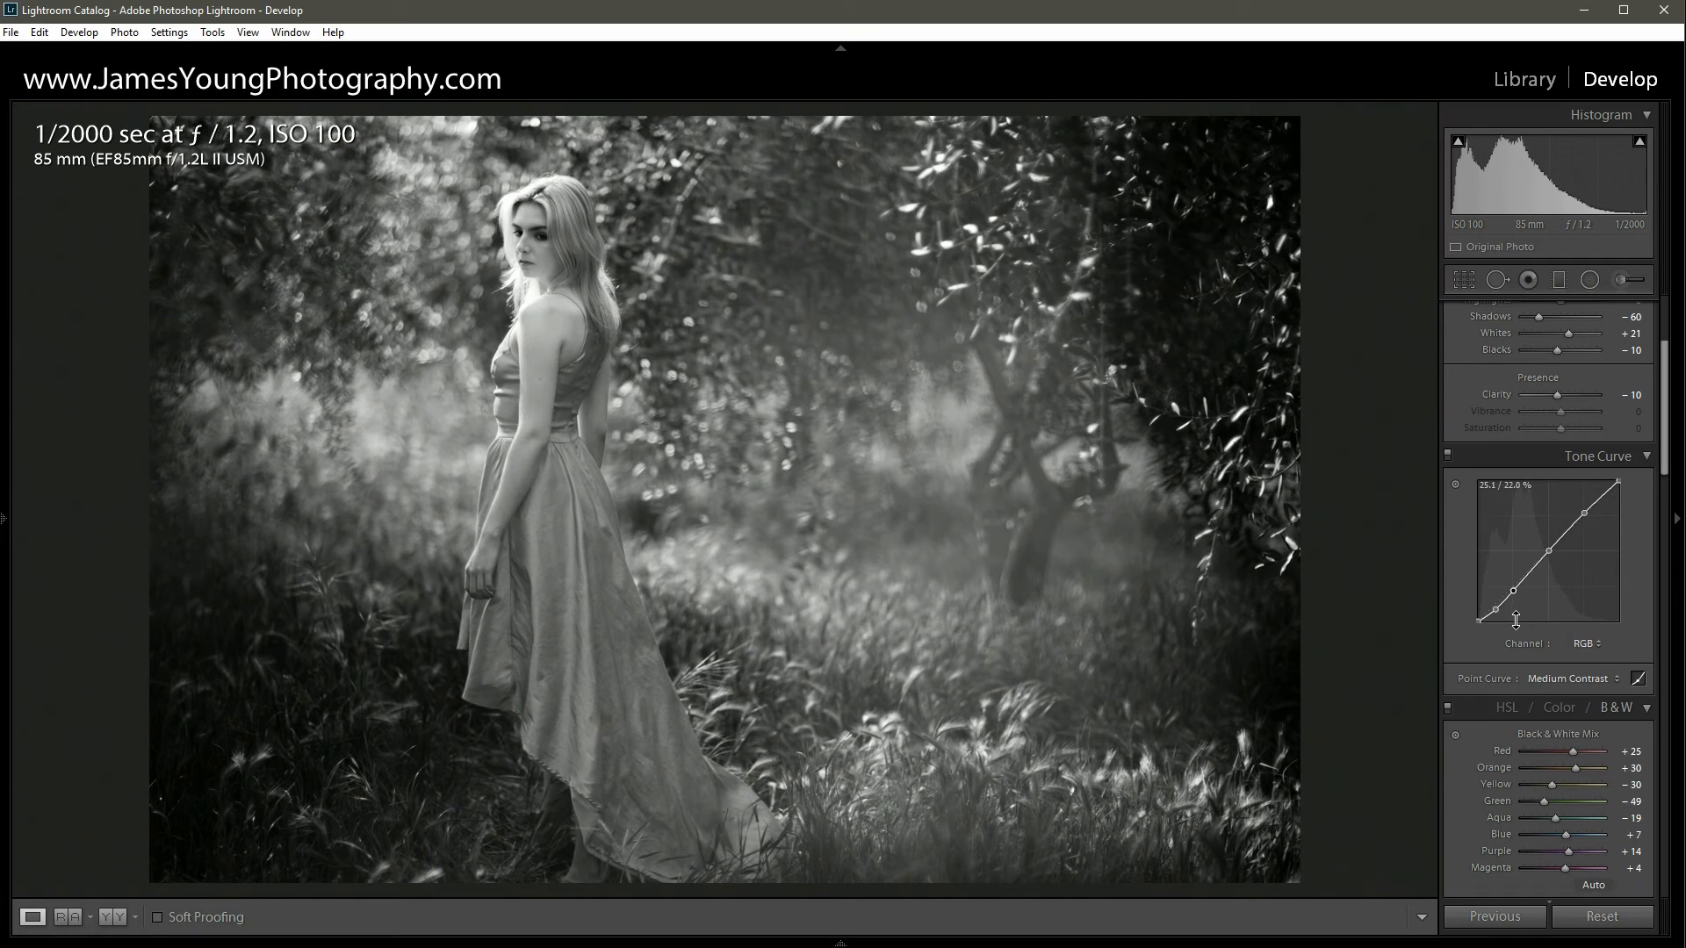
Remove the tone curve's lowest intermediate point and raise its black endpoint slightly to fade the deepest shadows.
drag(1497, 611, 1507, 606)
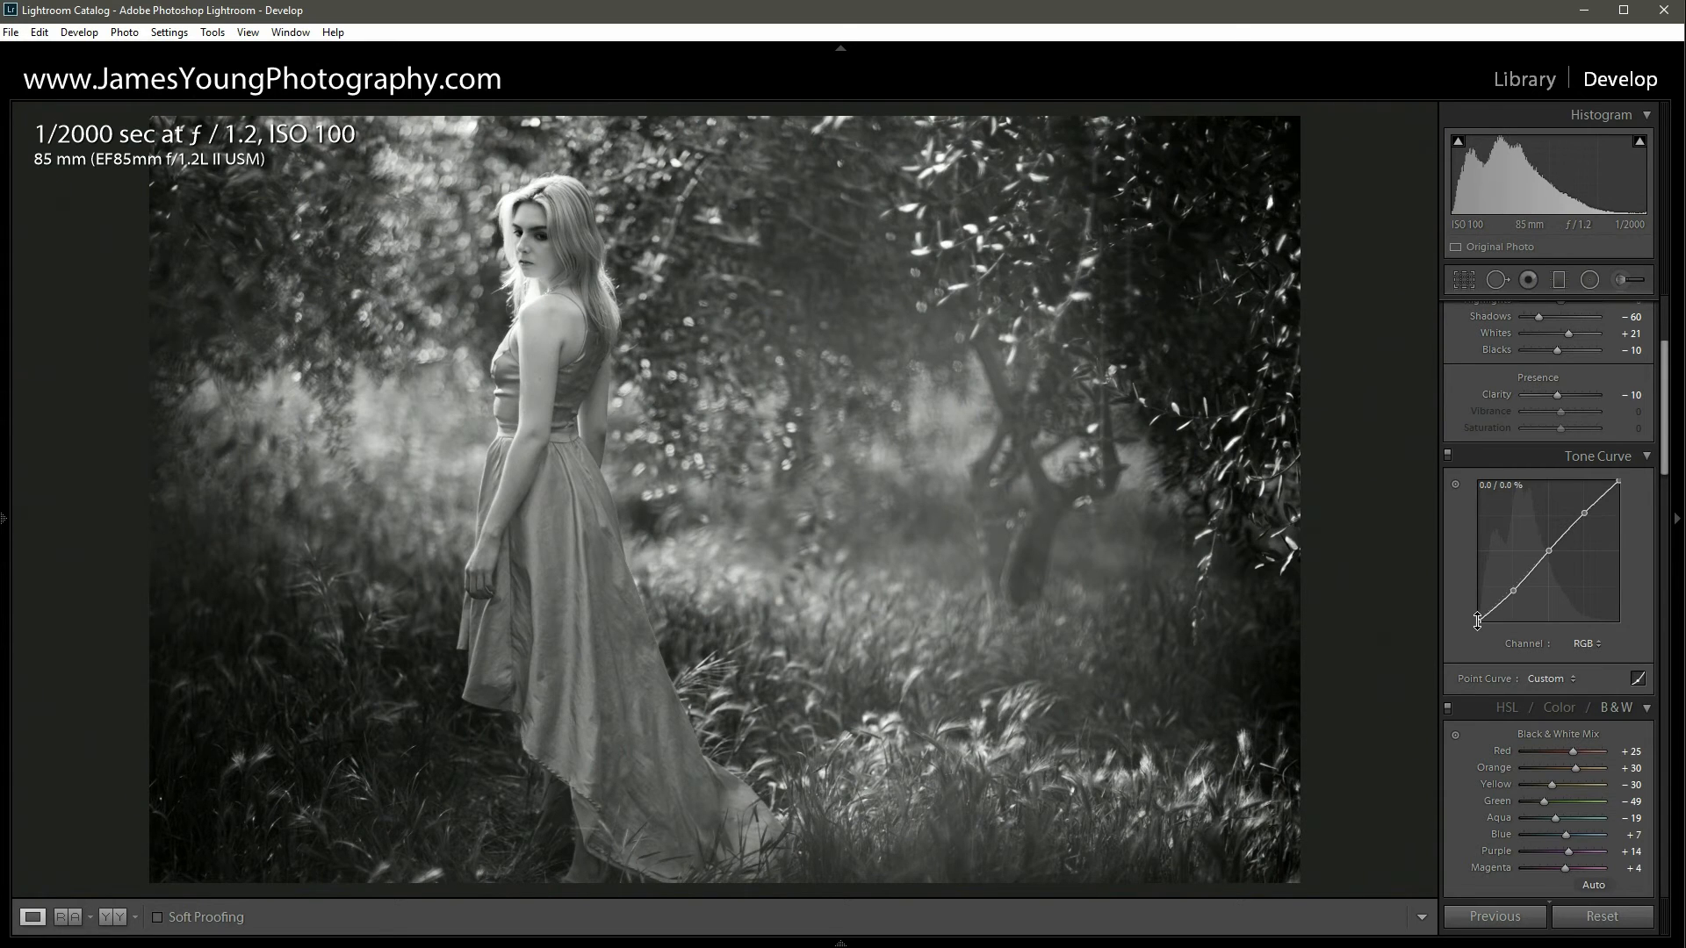
drag(1478, 620, 1479, 607)
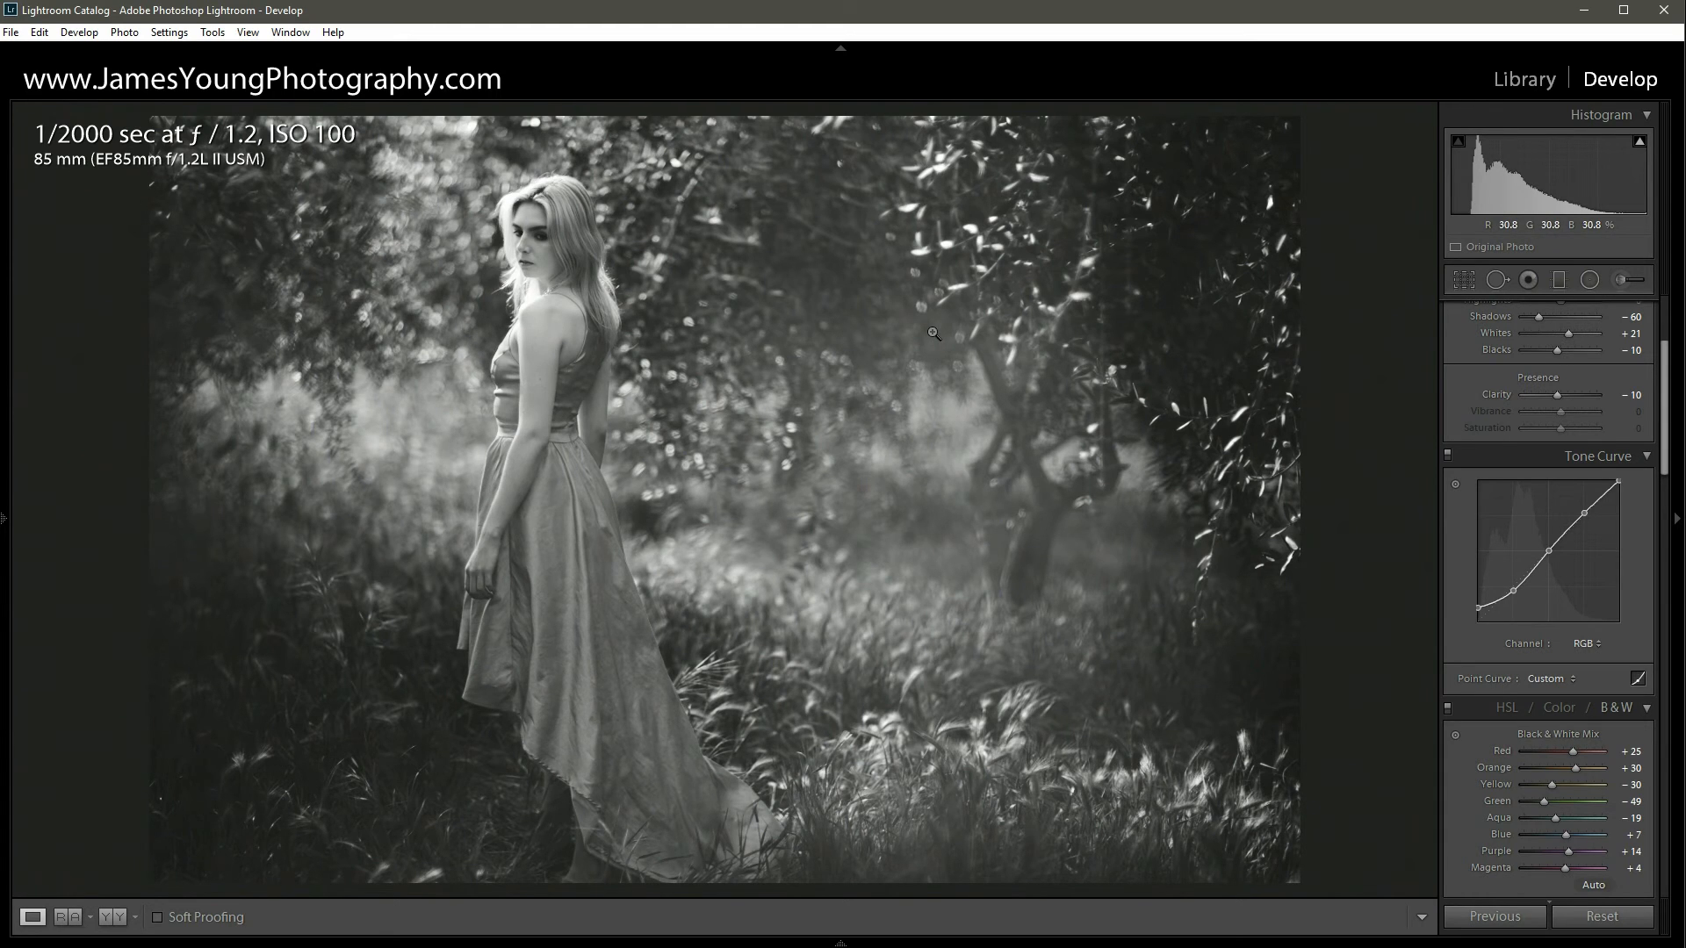
Heal away the woman's feet below the dress hem with a size 83, feather 74 spot brush, sampling the grass beside the dress.
click(1497, 281)
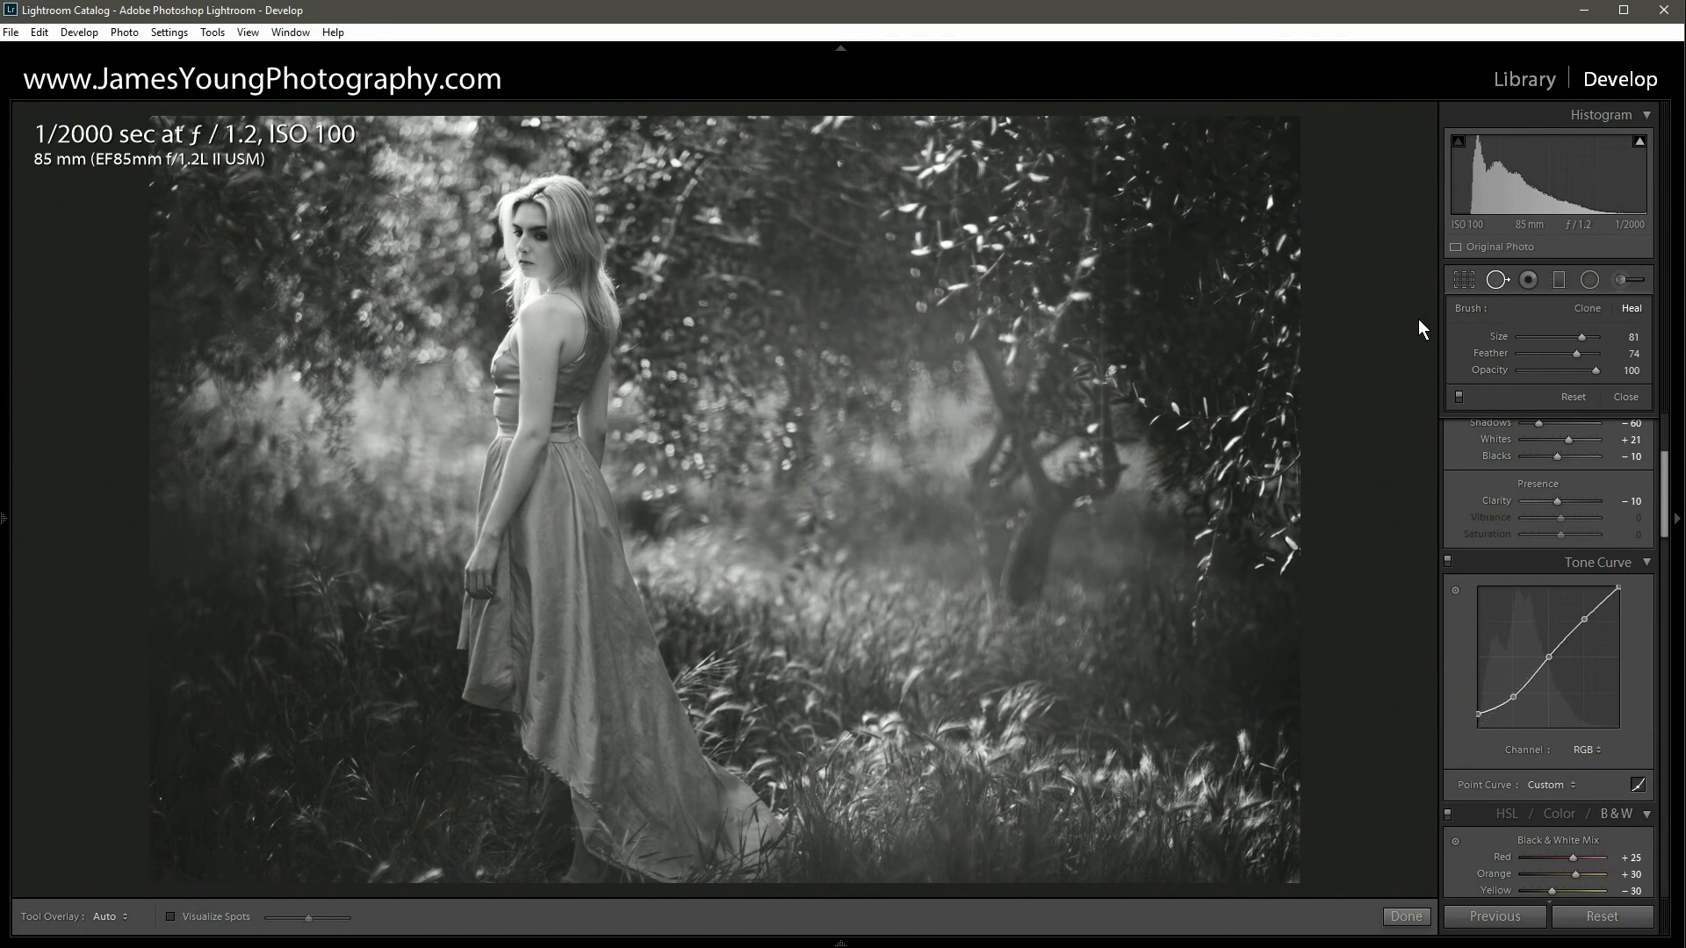
scroll(552, 860, up, 2)
mouse_move(552, 860)
mouse_down()
mouse_move(621, 885)
mouse_move(708, 875)
mouse_up()
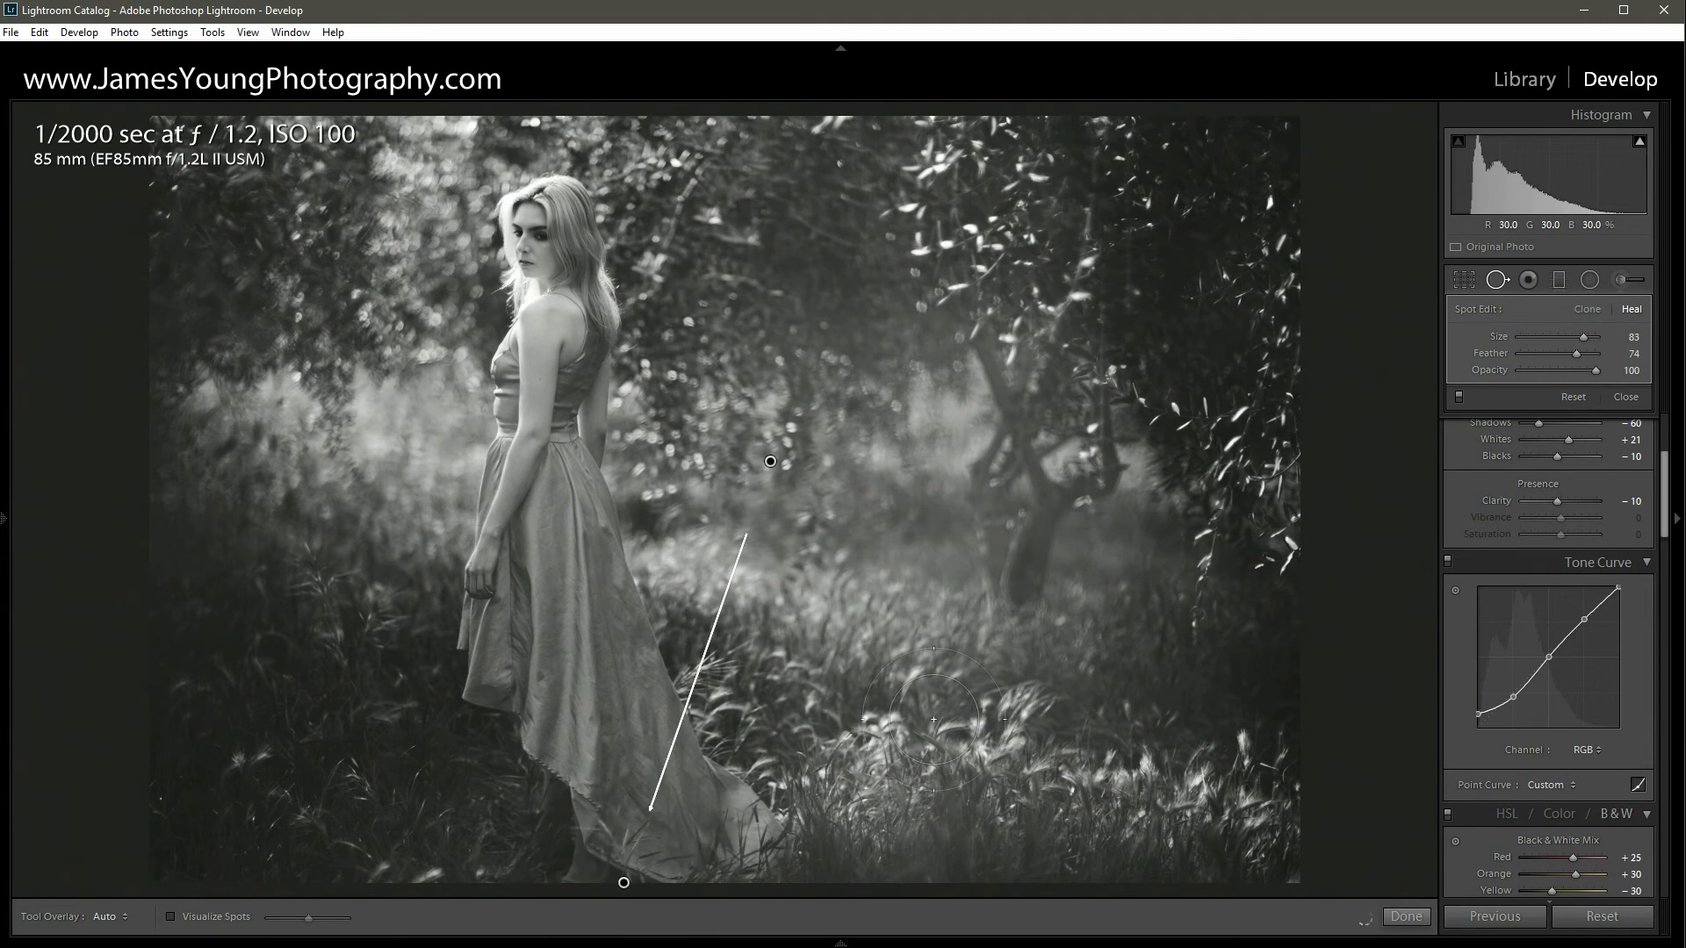
drag(896, 819, 925, 824)
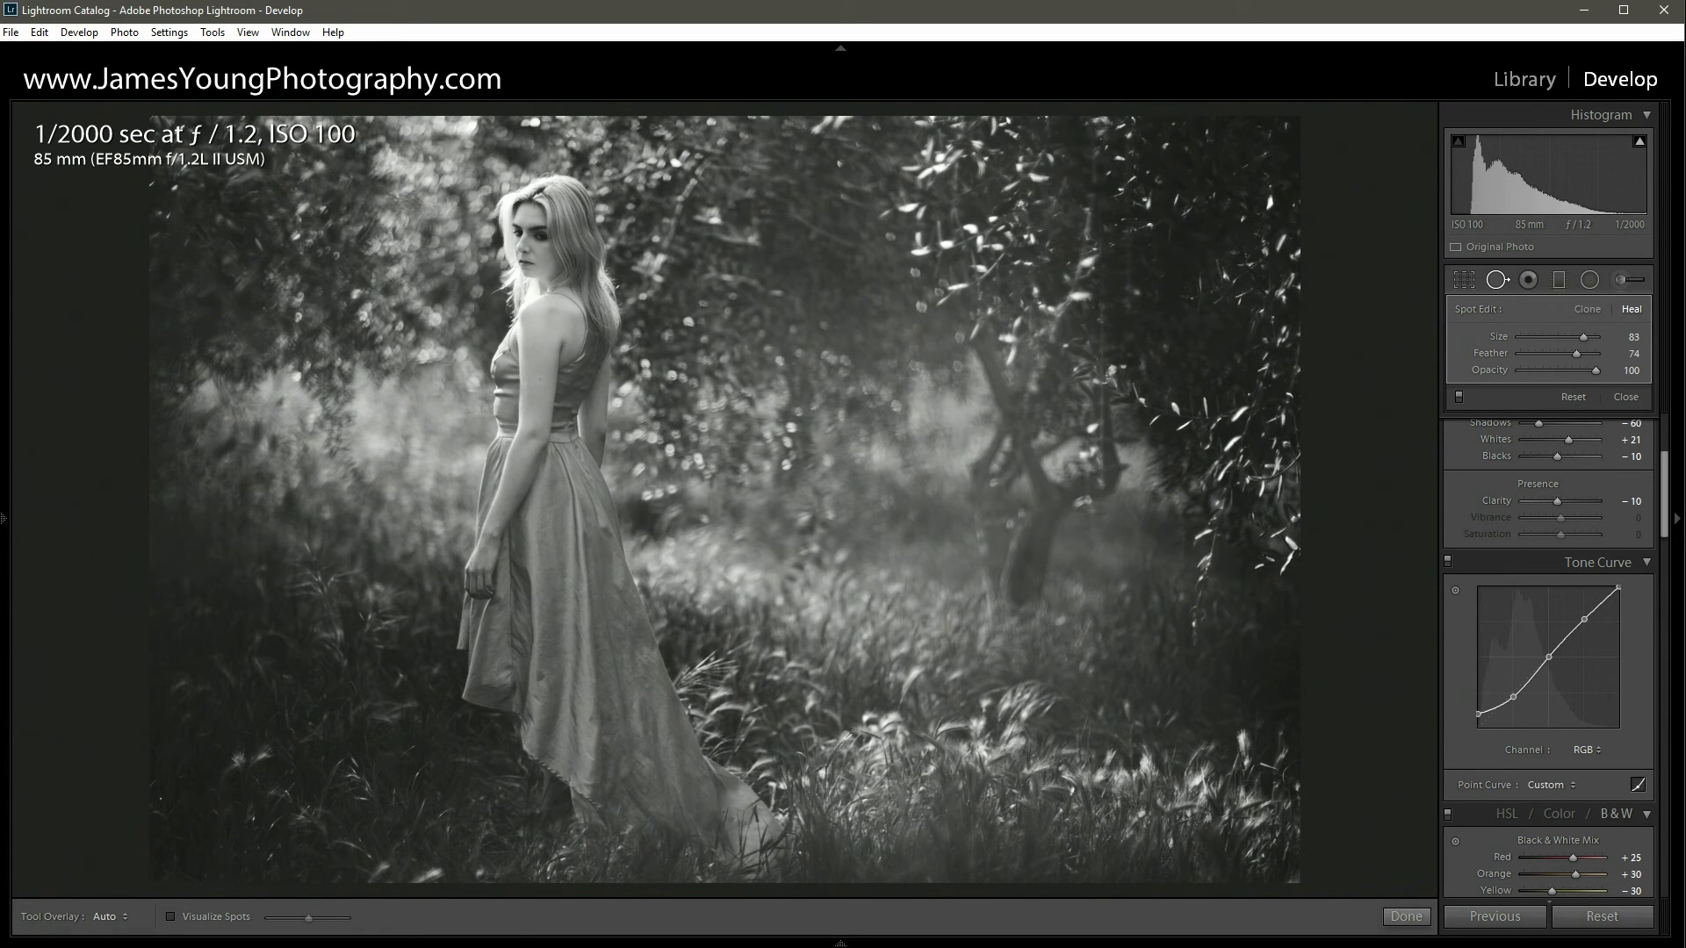
click(585, 867)
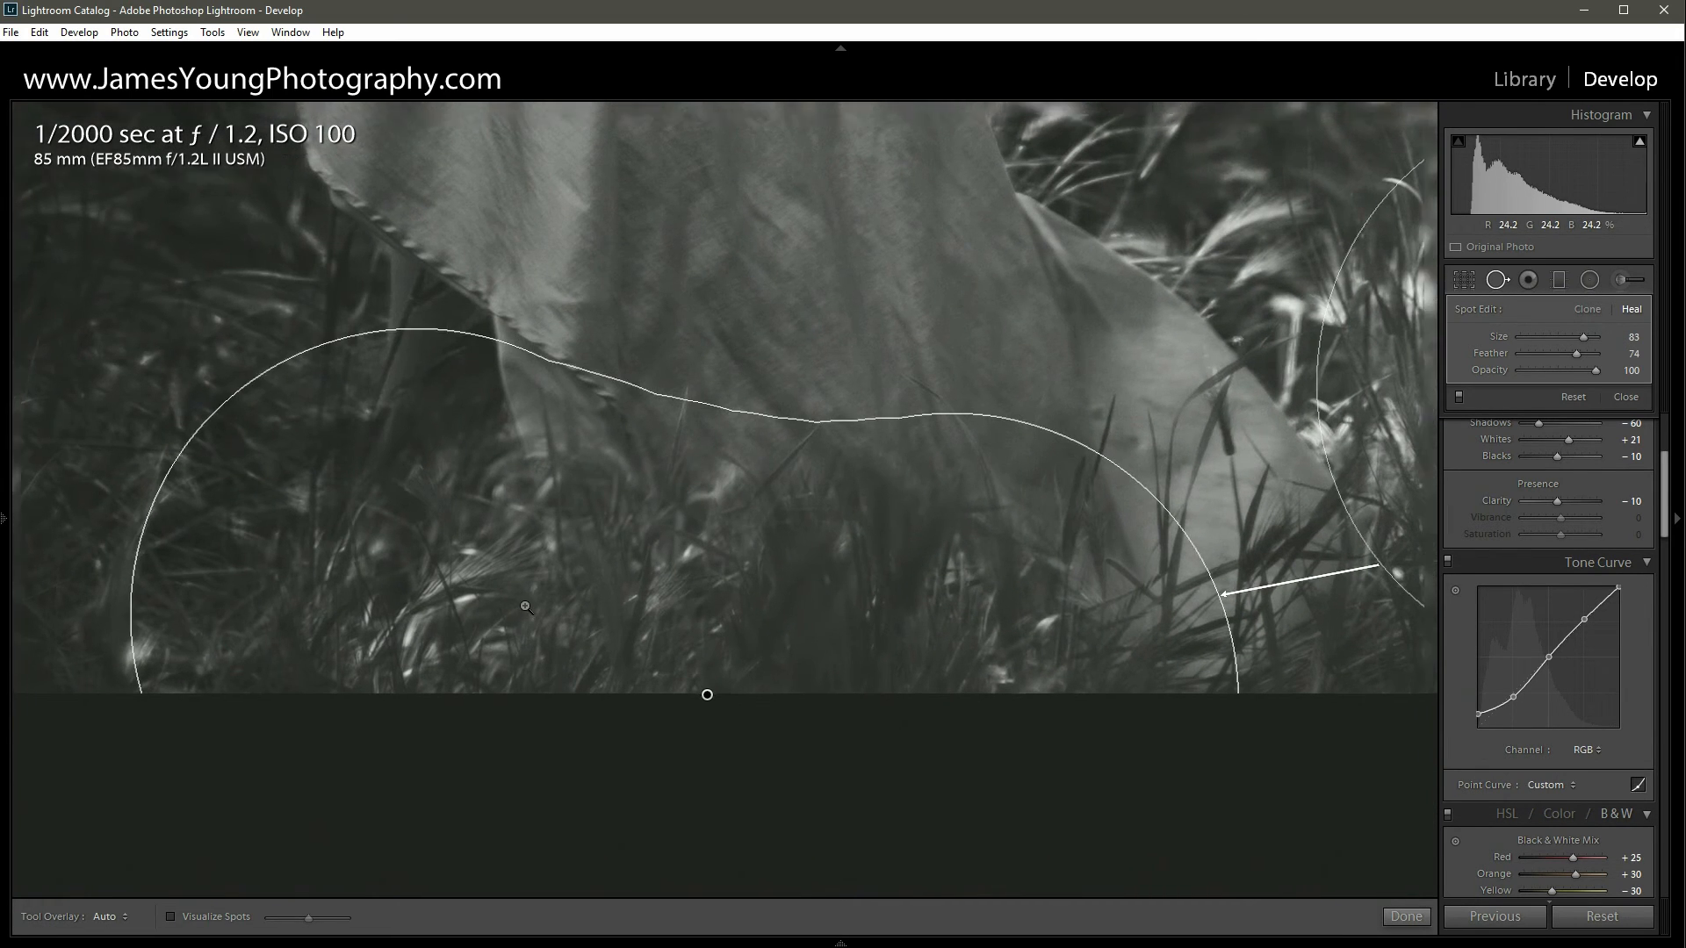
click(524, 605)
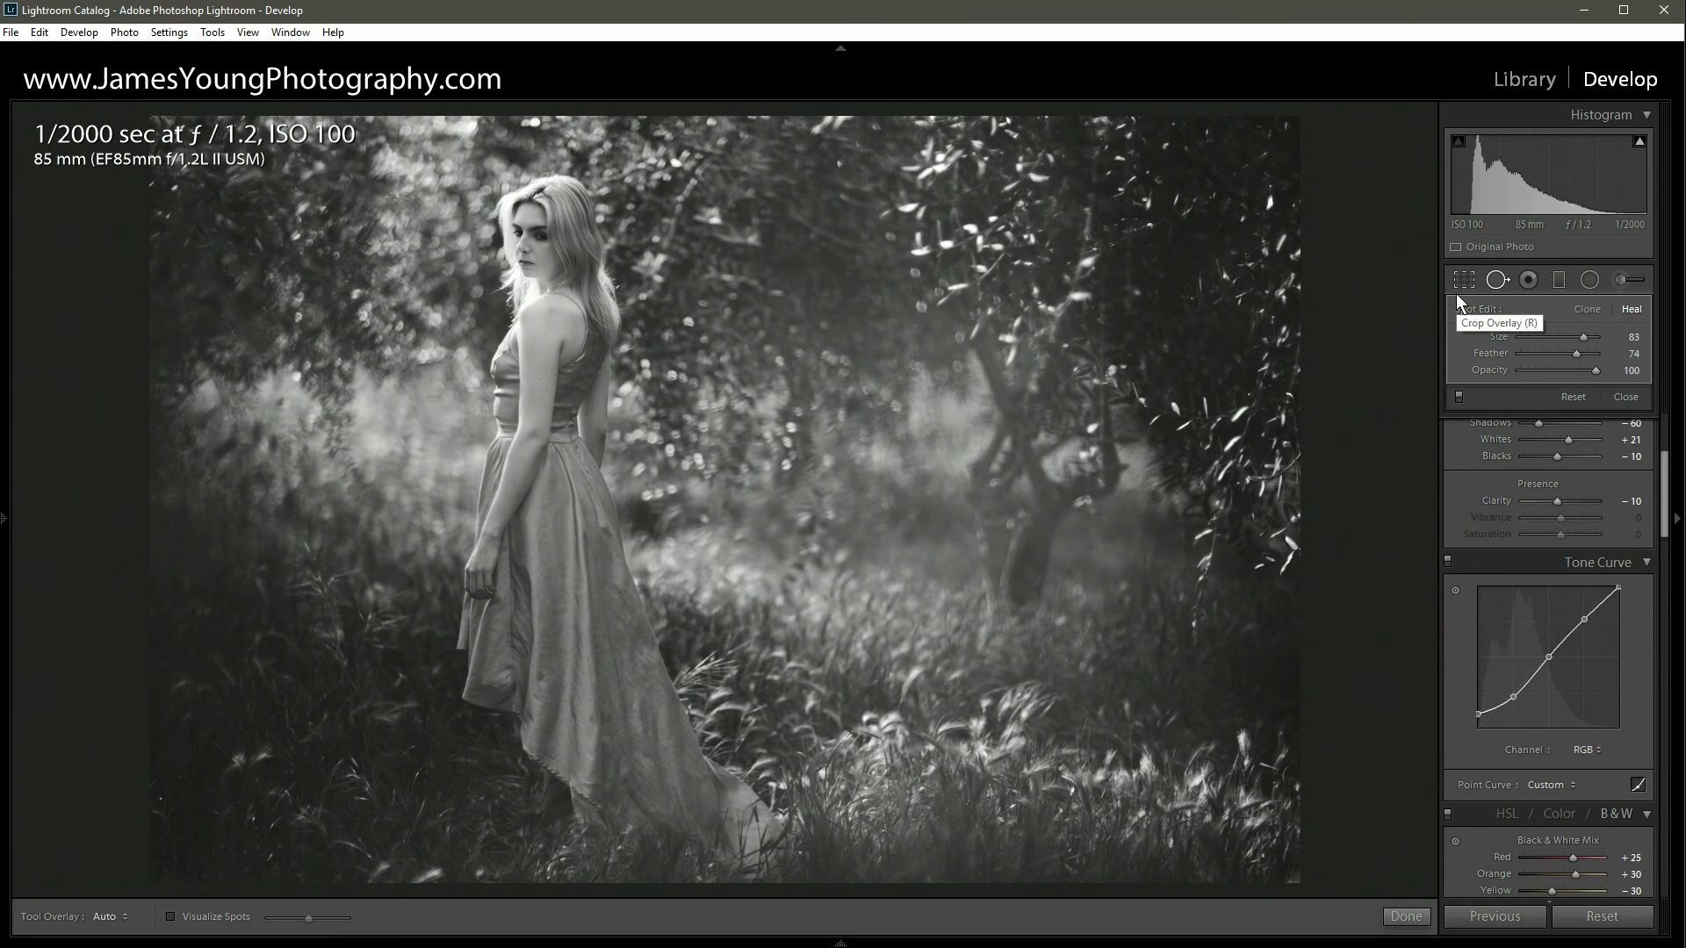
click(1496, 278)
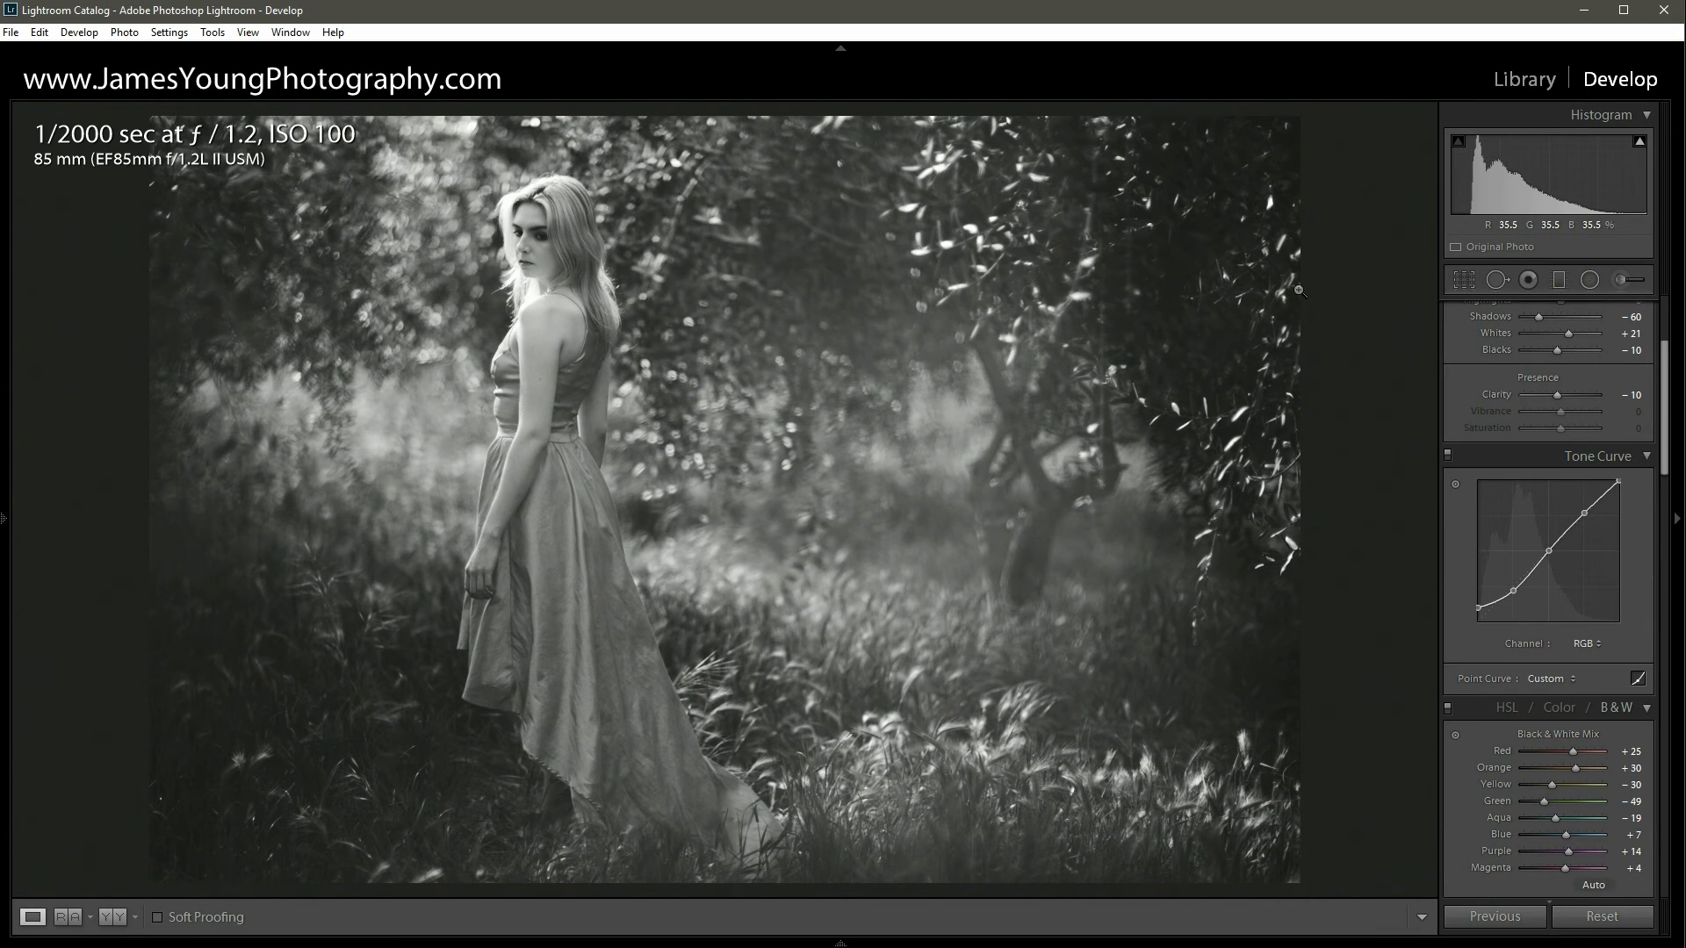
Inspect the sharpening detail on the woman's face at close zoom.
scroll(1494, 516, down, 10)
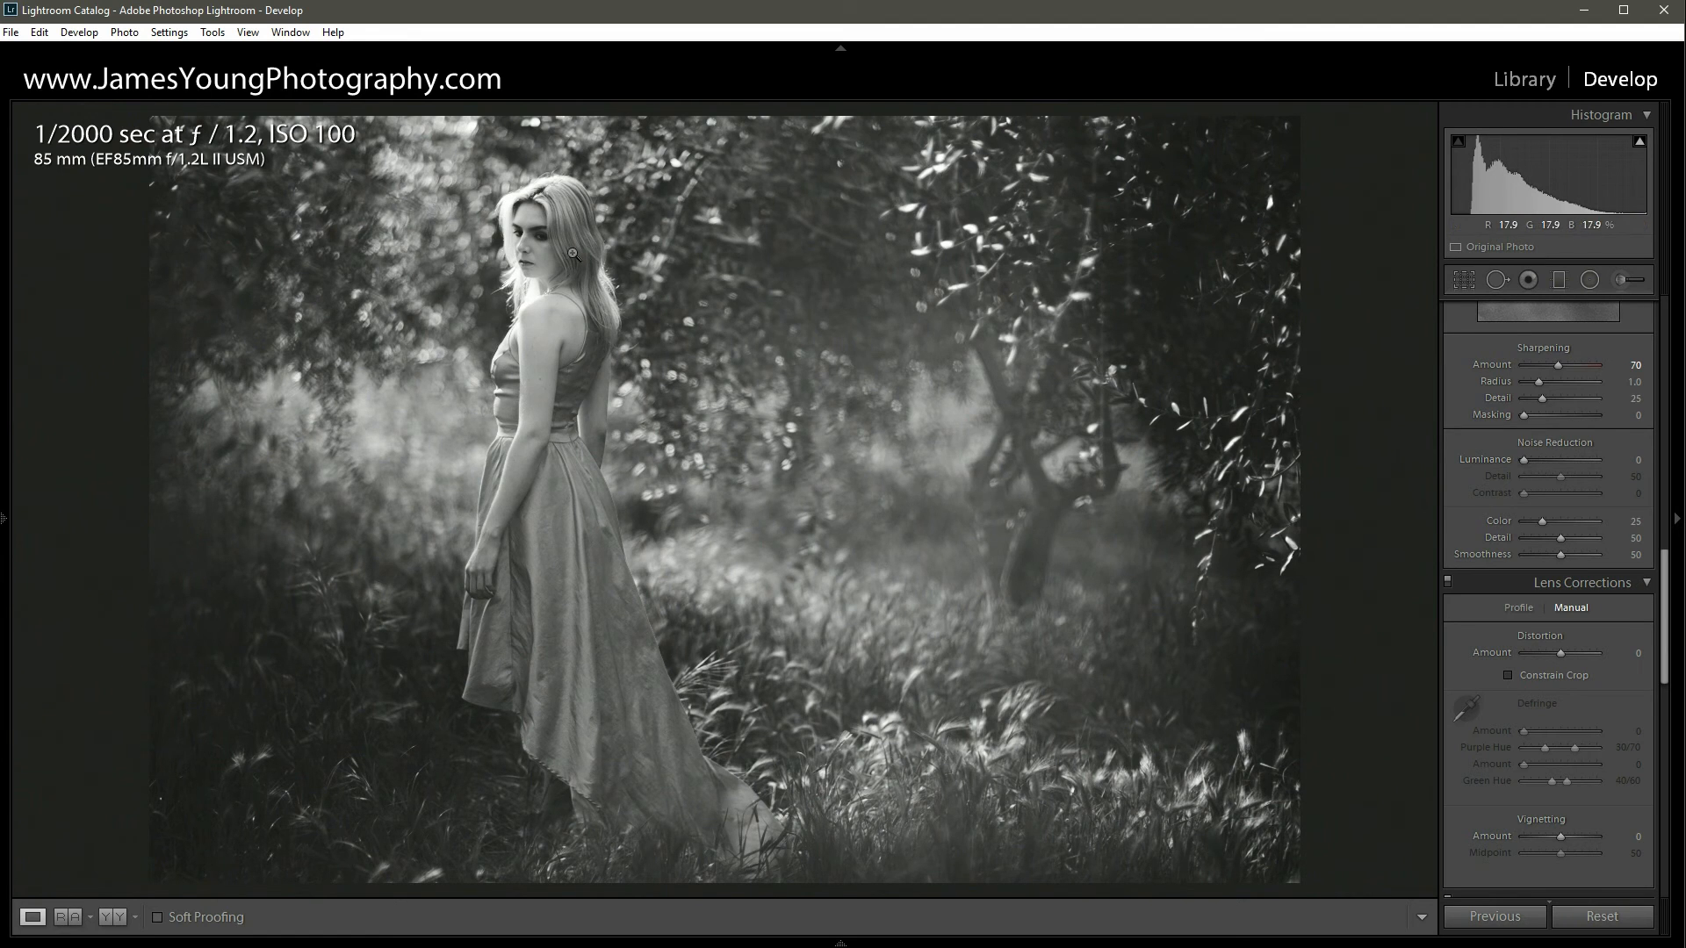
click(506, 214)
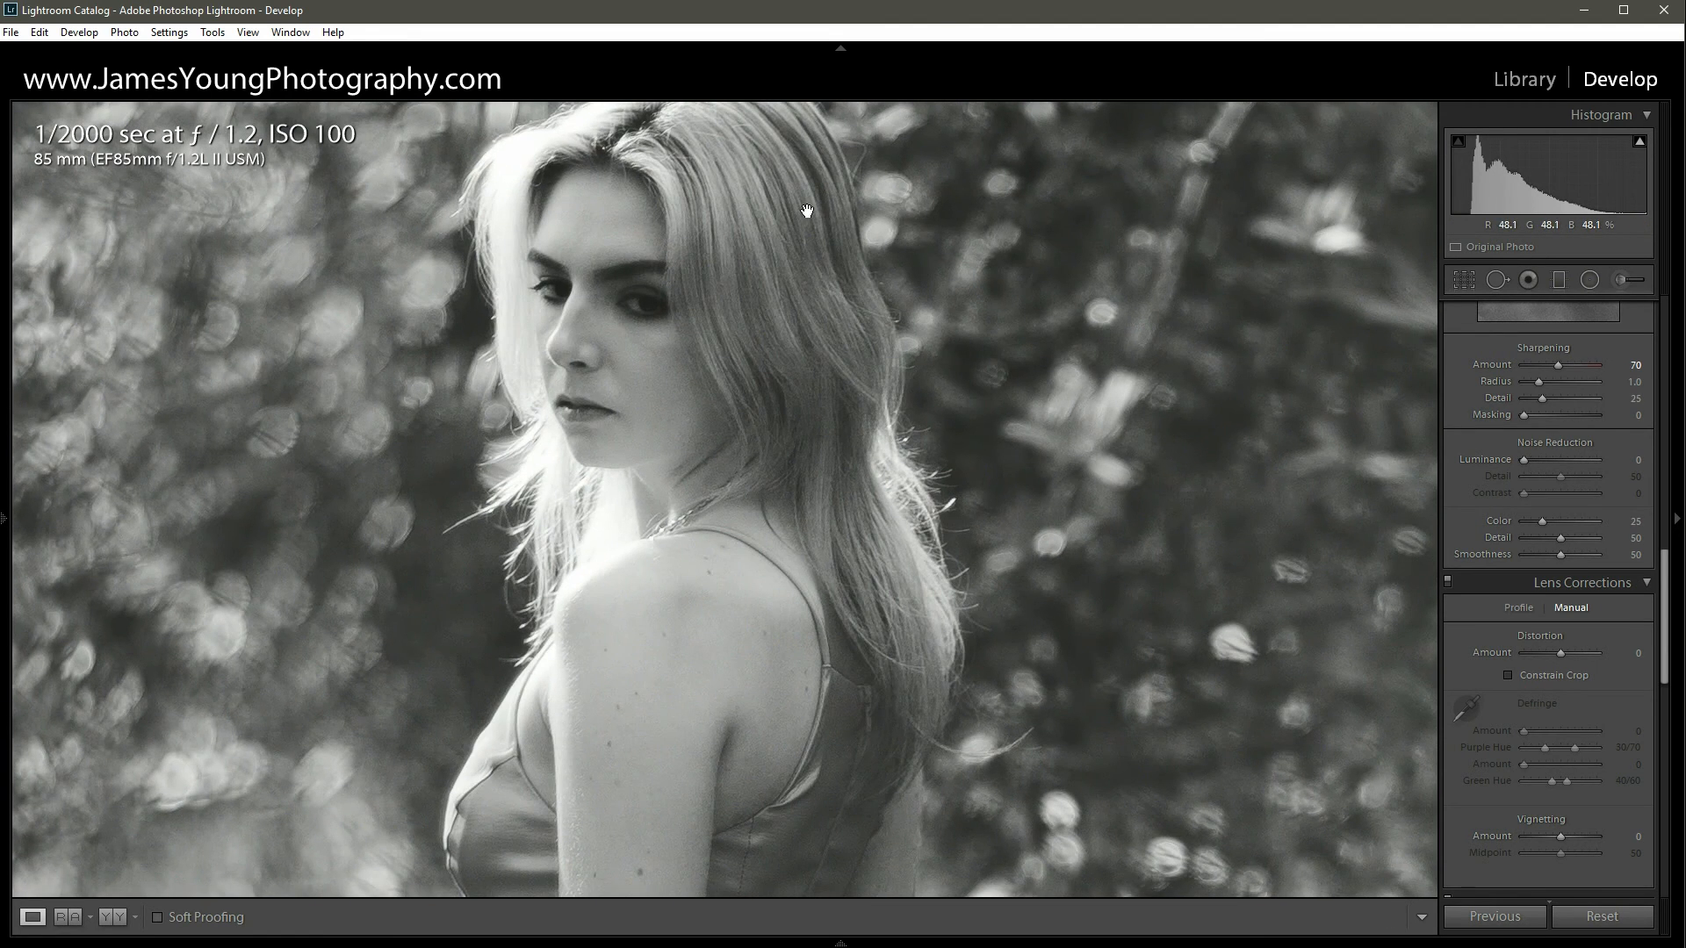
drag(628, 303, 891, 402)
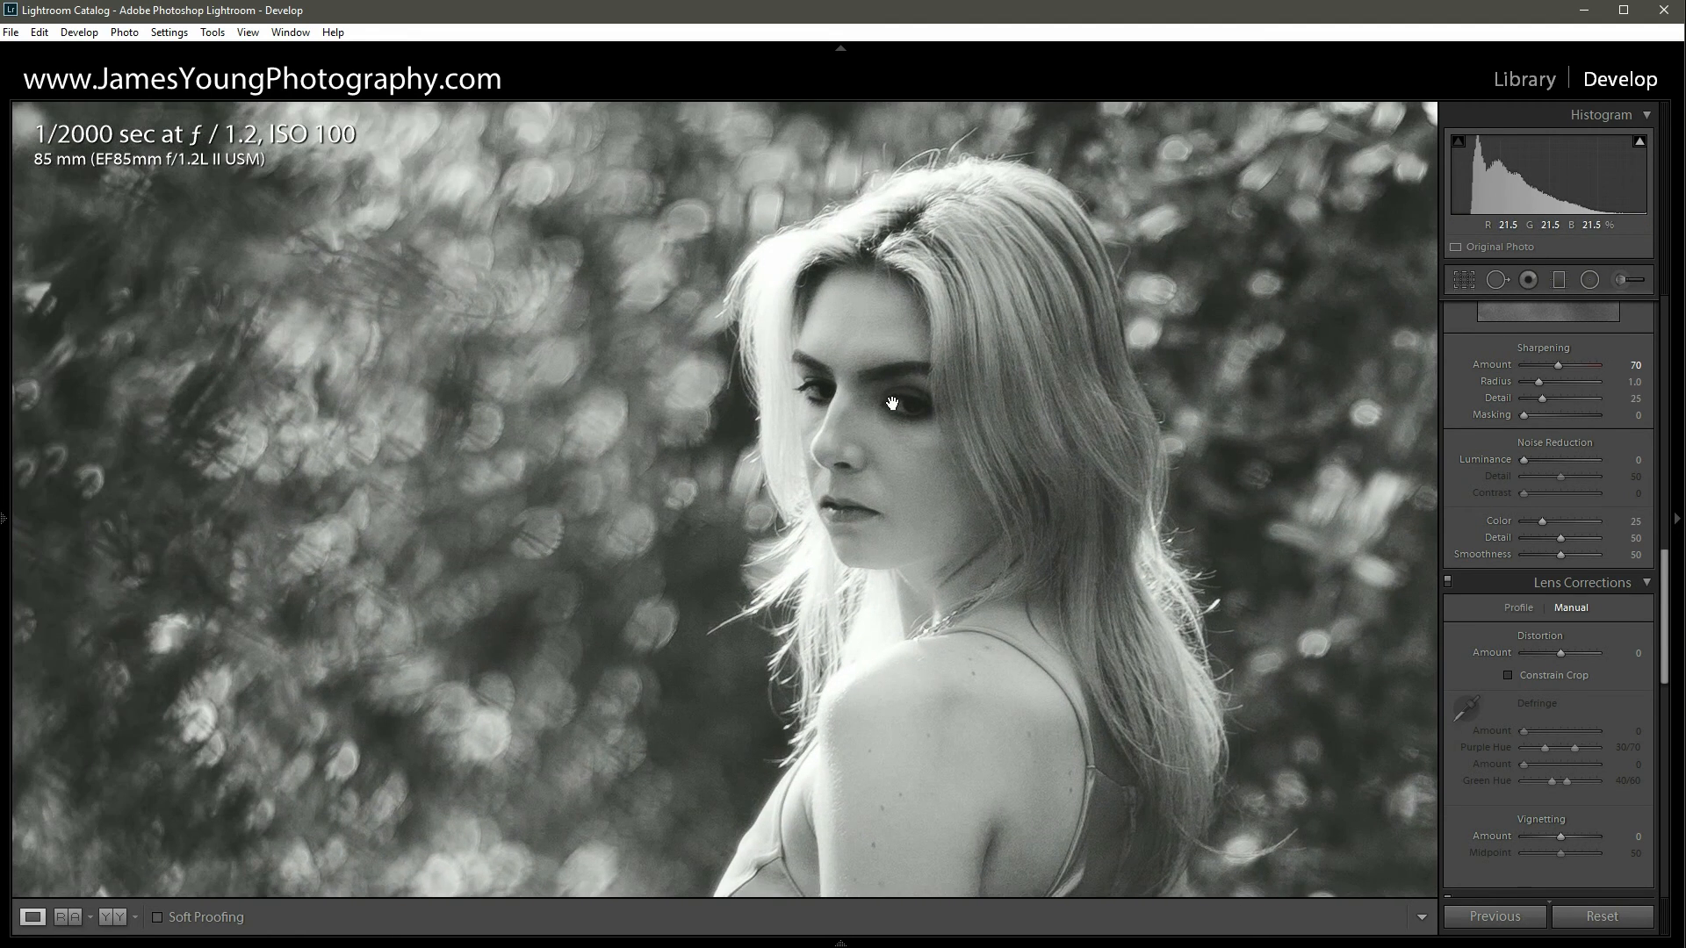
click(1139, 387)
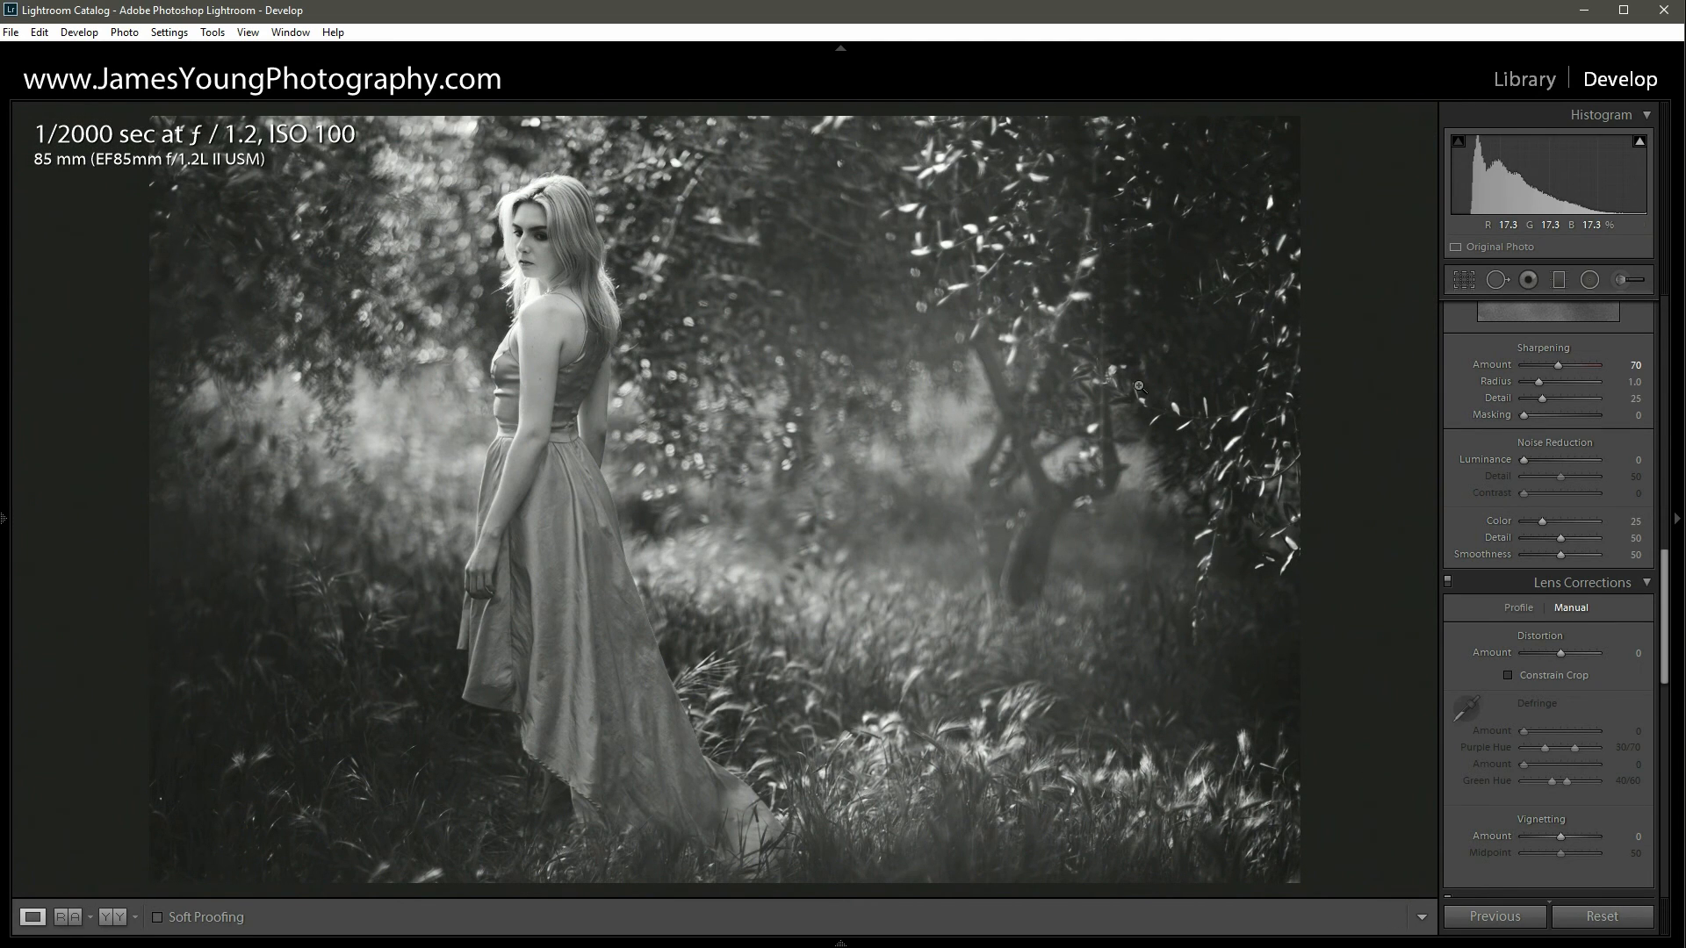
Try a dark post-crop vignette with an amount of -15, and reset the amount to 0.
scroll(1473, 513, down, 8)
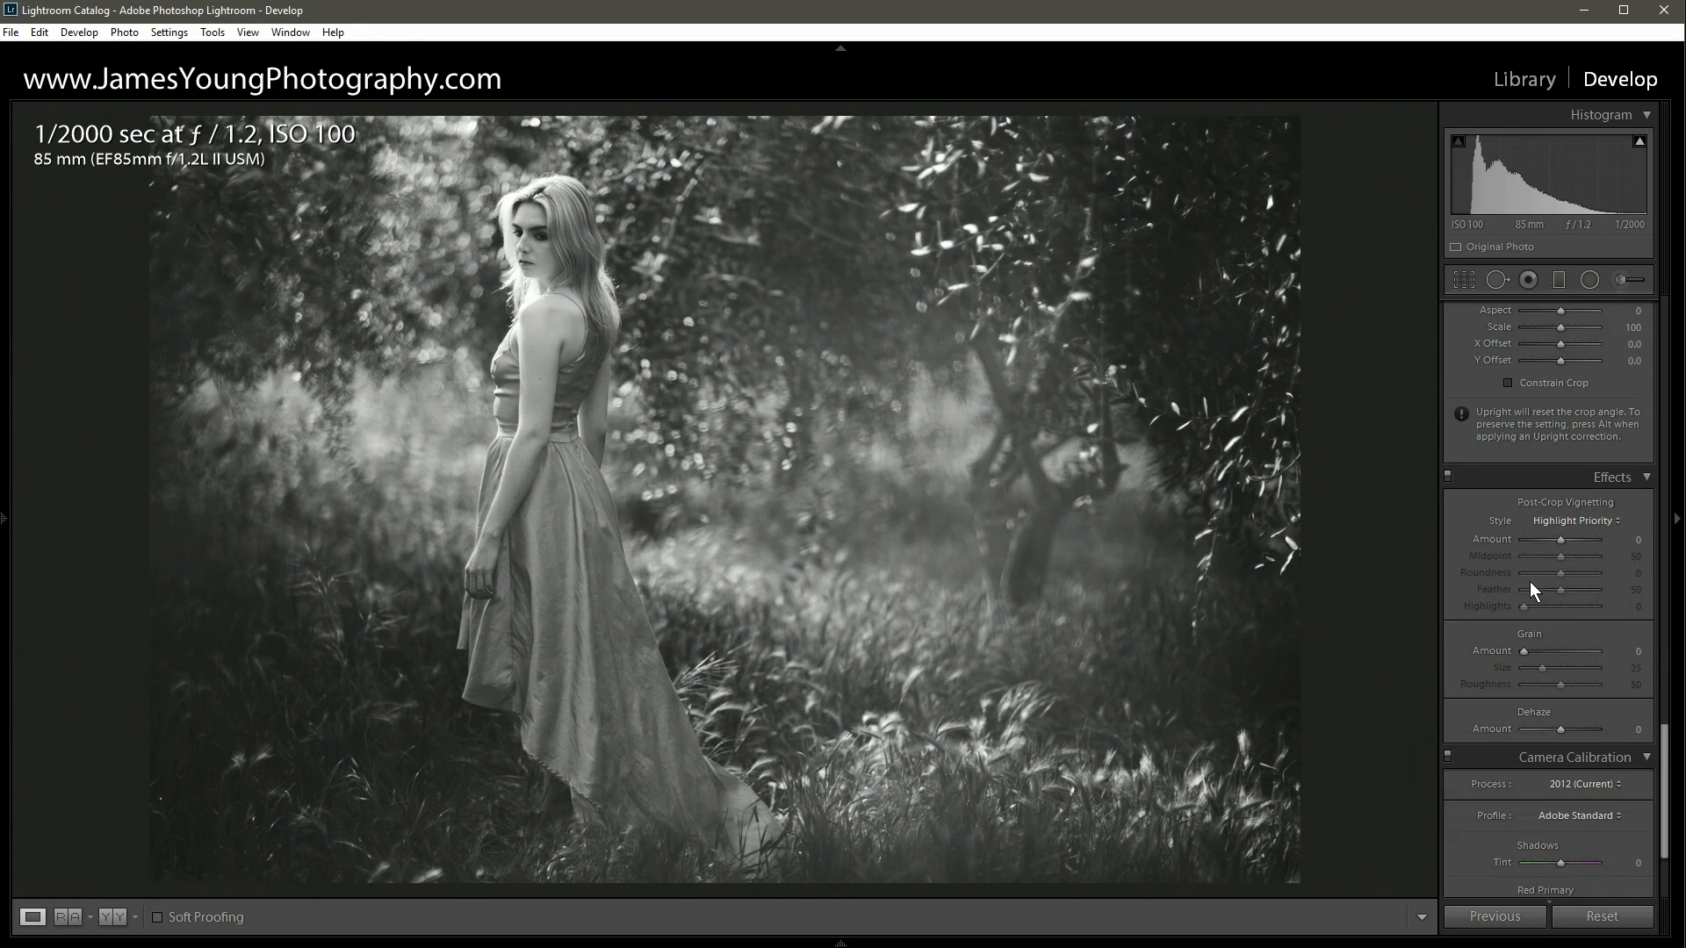
key(Down)
key(Down)
key(Down)
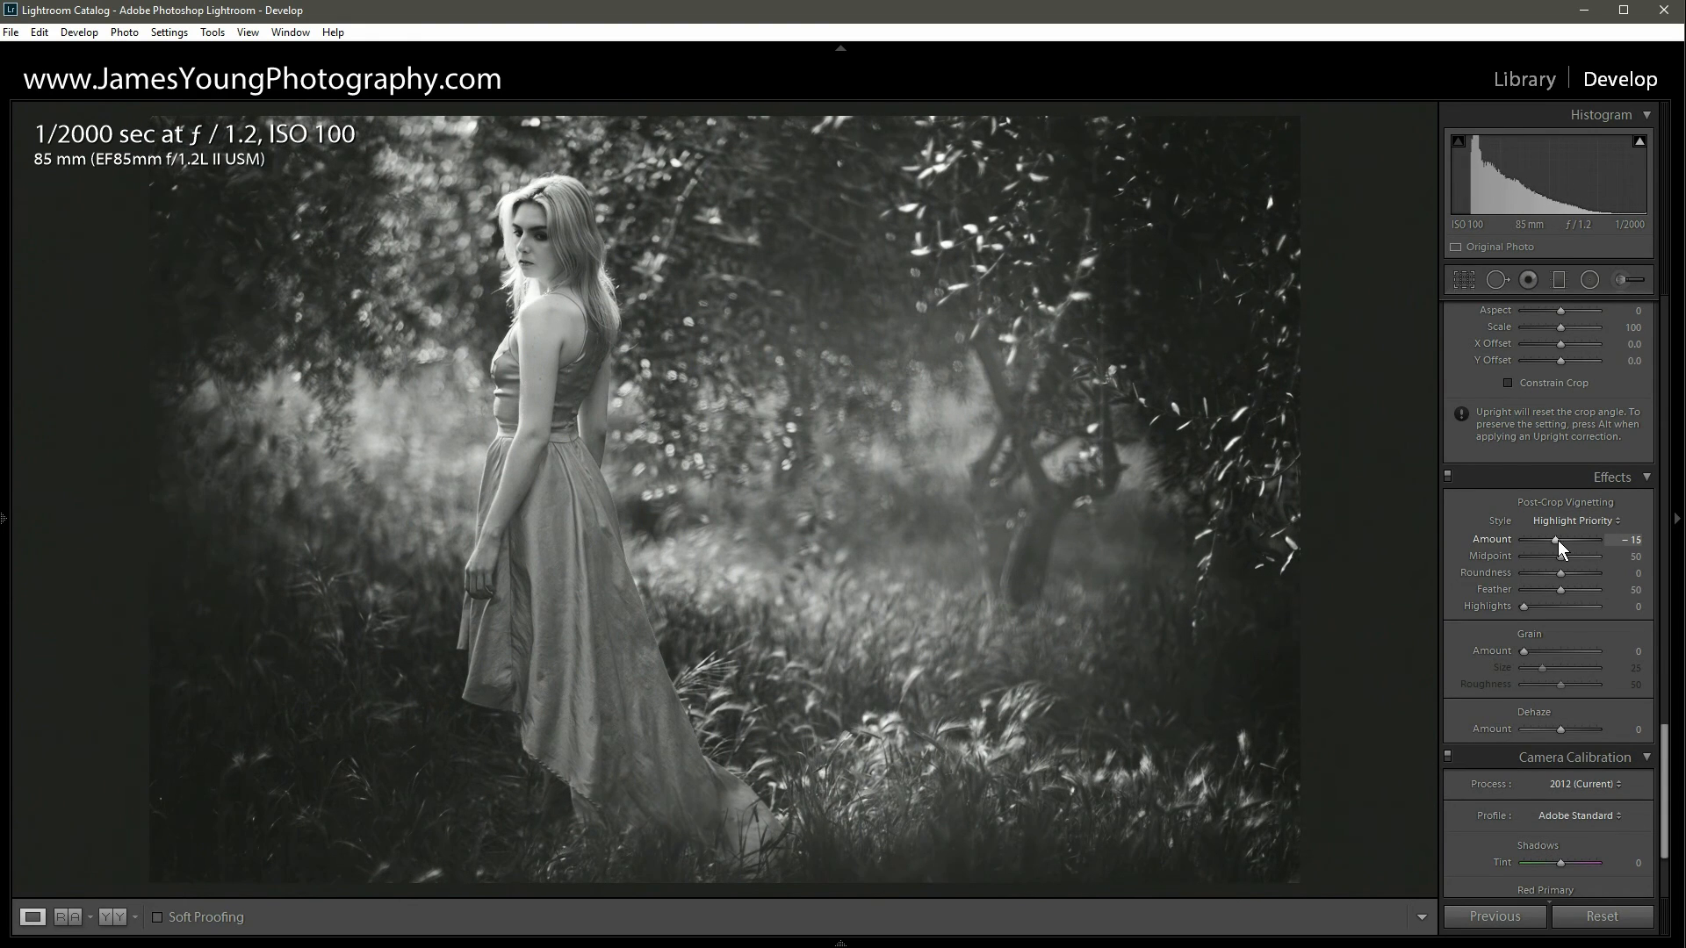
double_click(1558, 539)
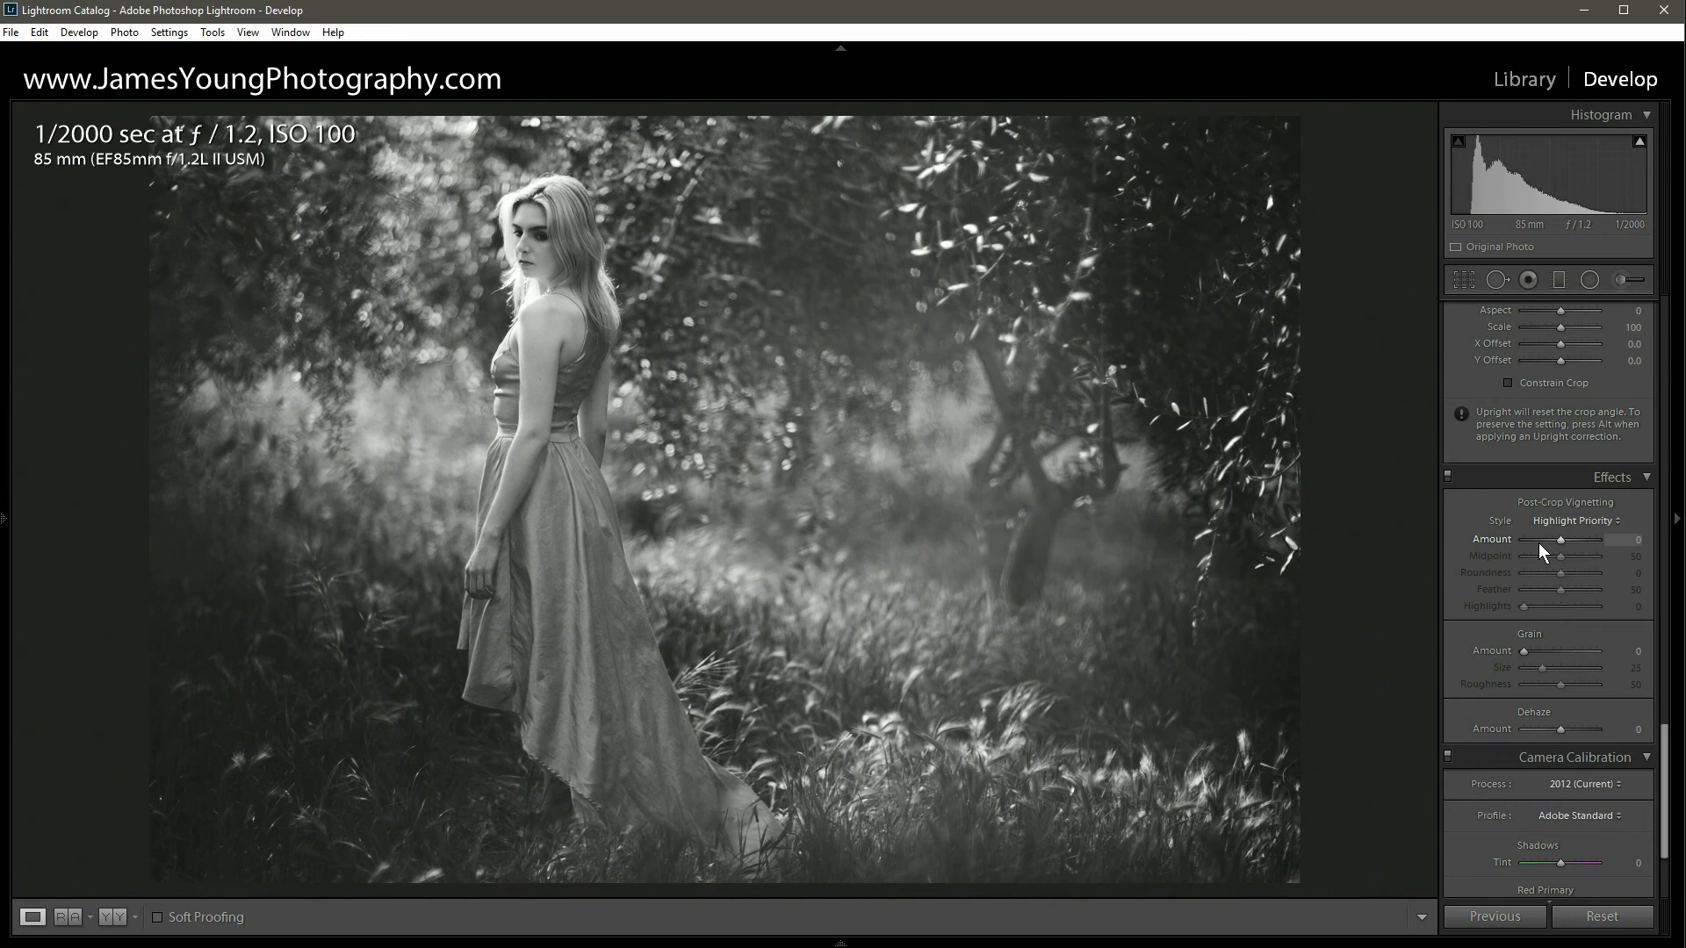
Try a bright post-crop vignette with an amount of +30, and reset the amount.
key(Up)
key(Up)
key(Up)
key(Up)
key(Up)
key(Up)
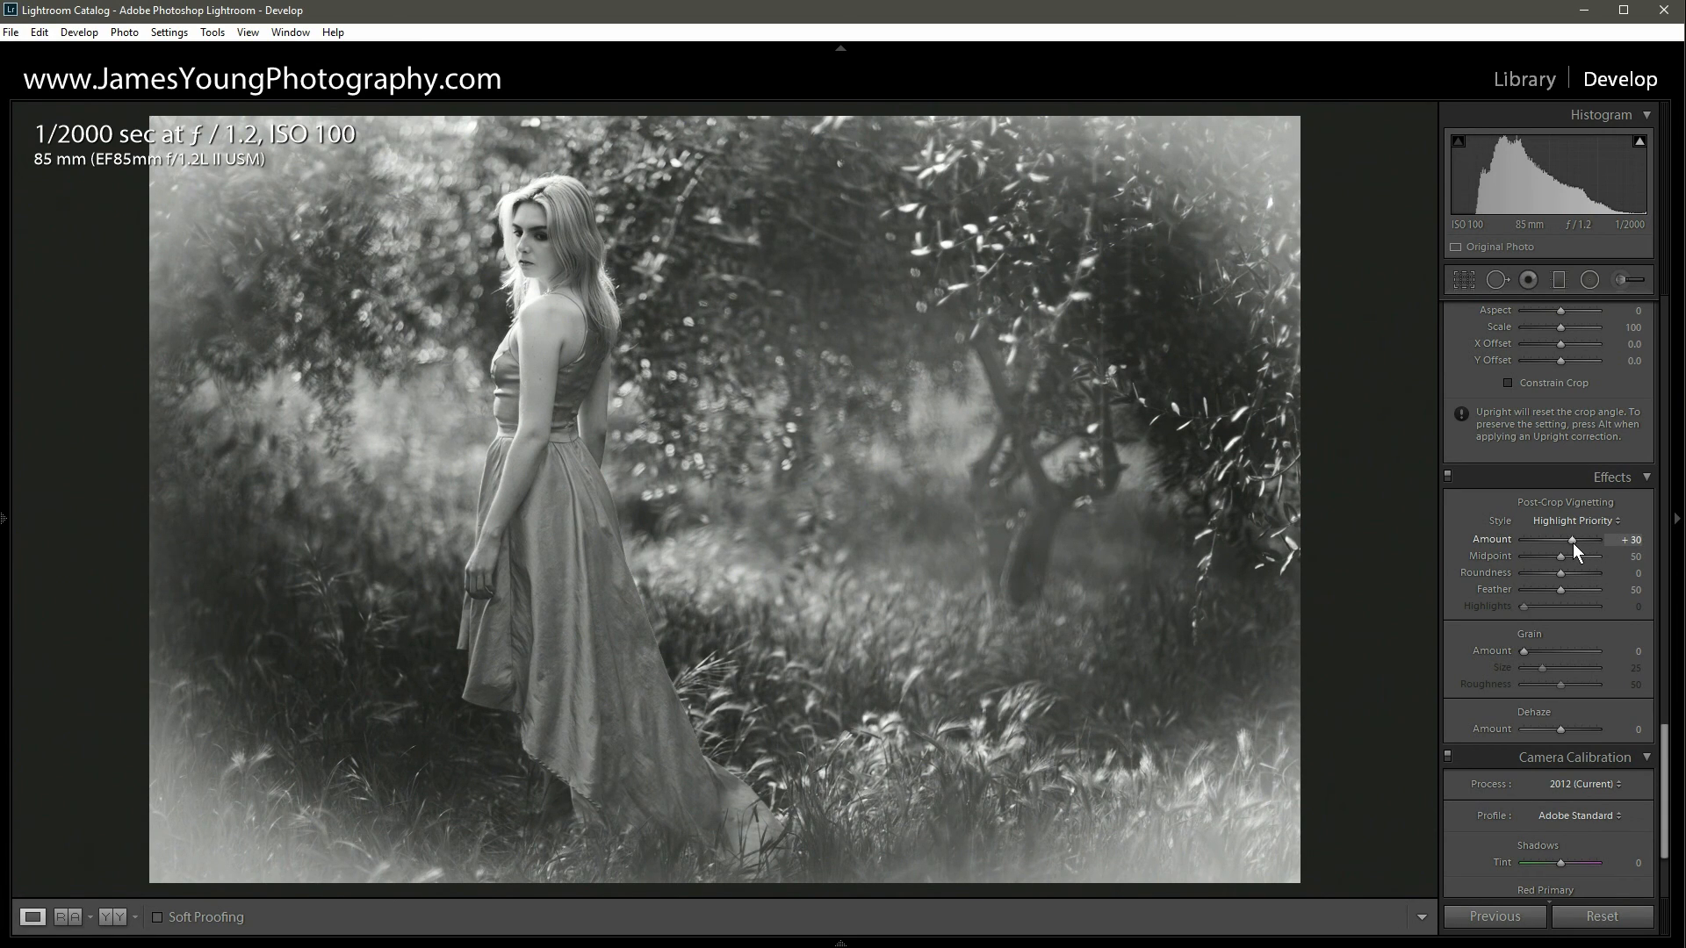
double_click(1573, 542)
Compare the finished black-and-white edit with the original colour photo, and return to the edited version.
scroll(1499, 435, up, 10)
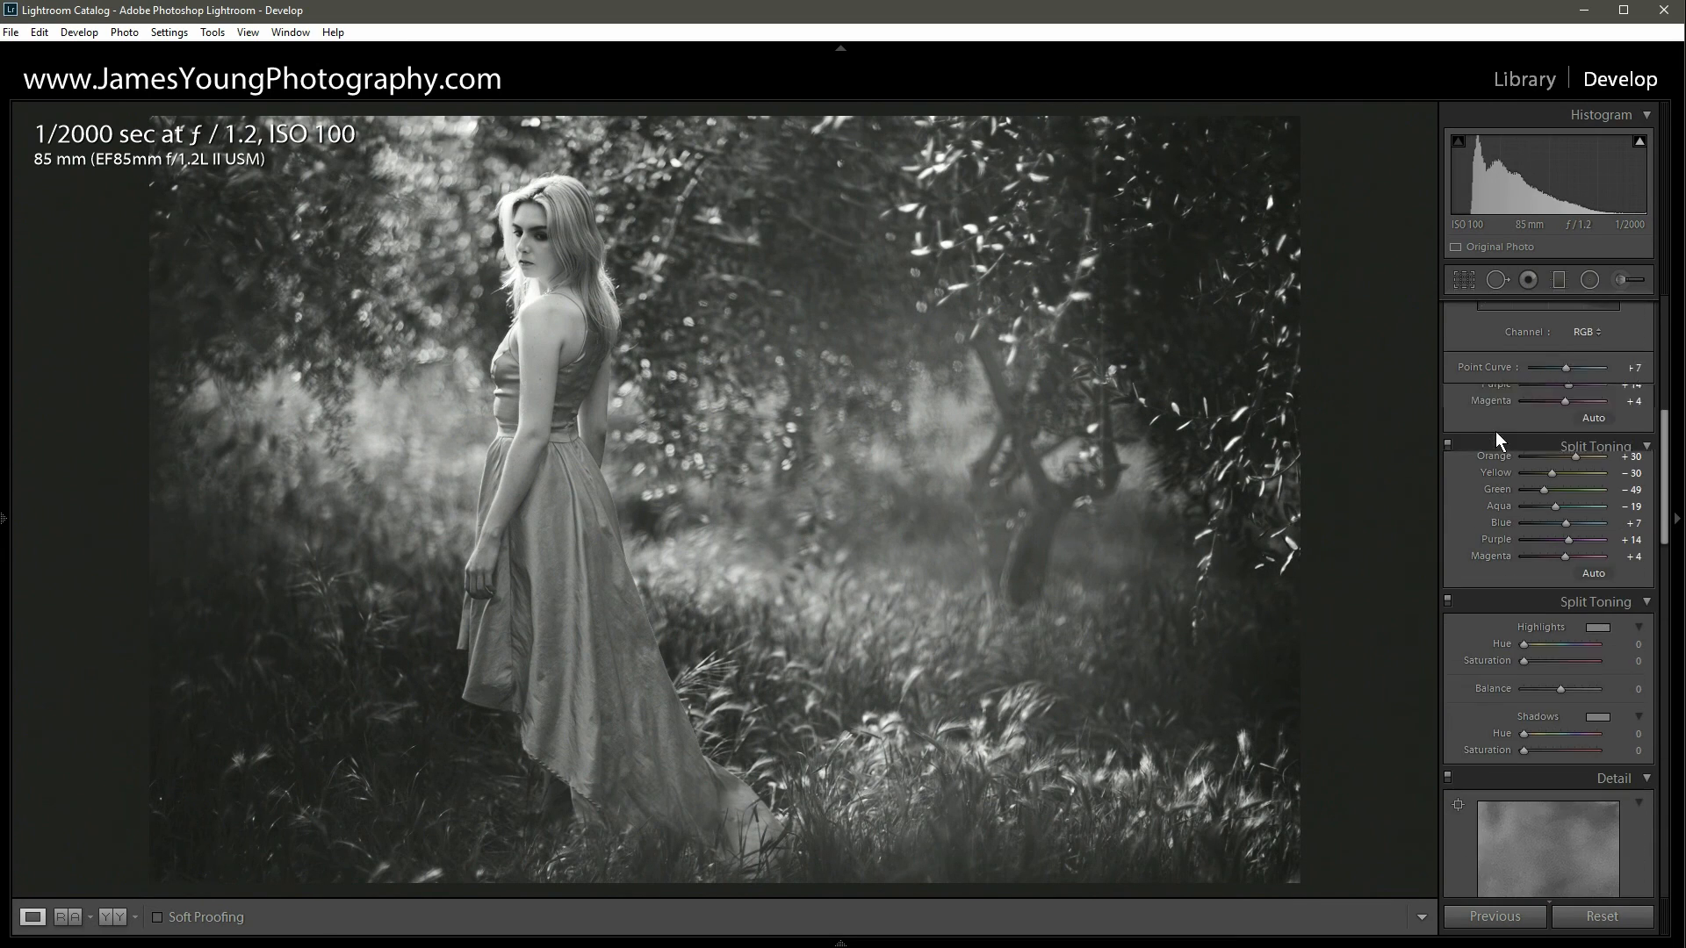
scroll(1496, 434, up, 10)
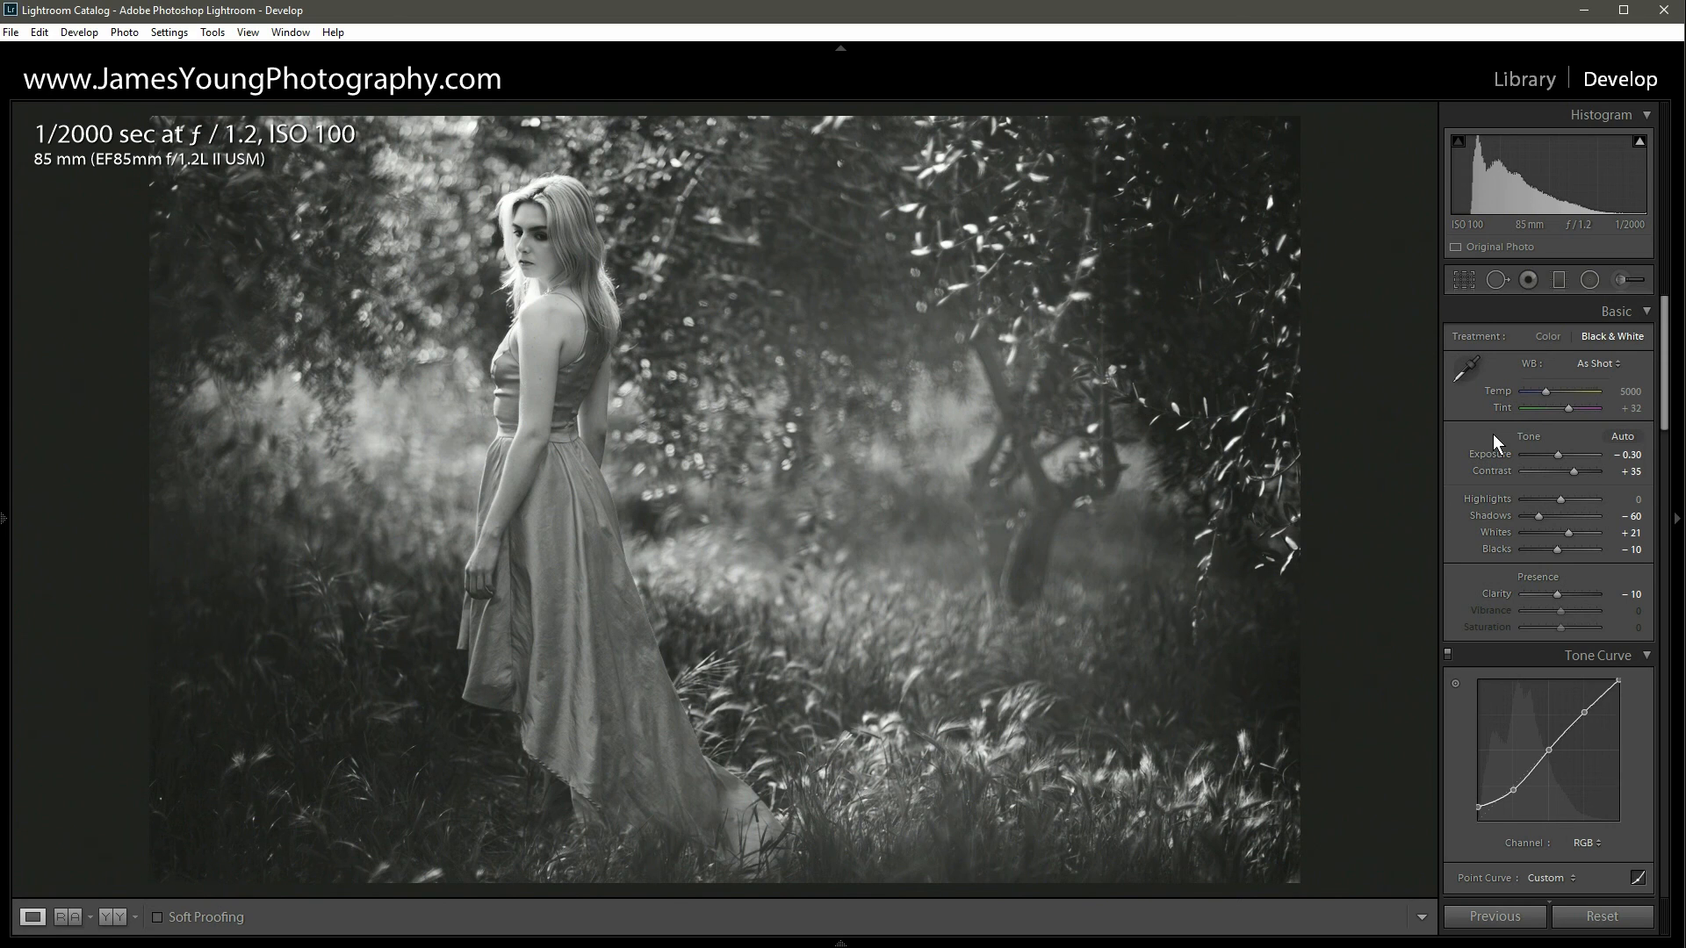
key(backslash)
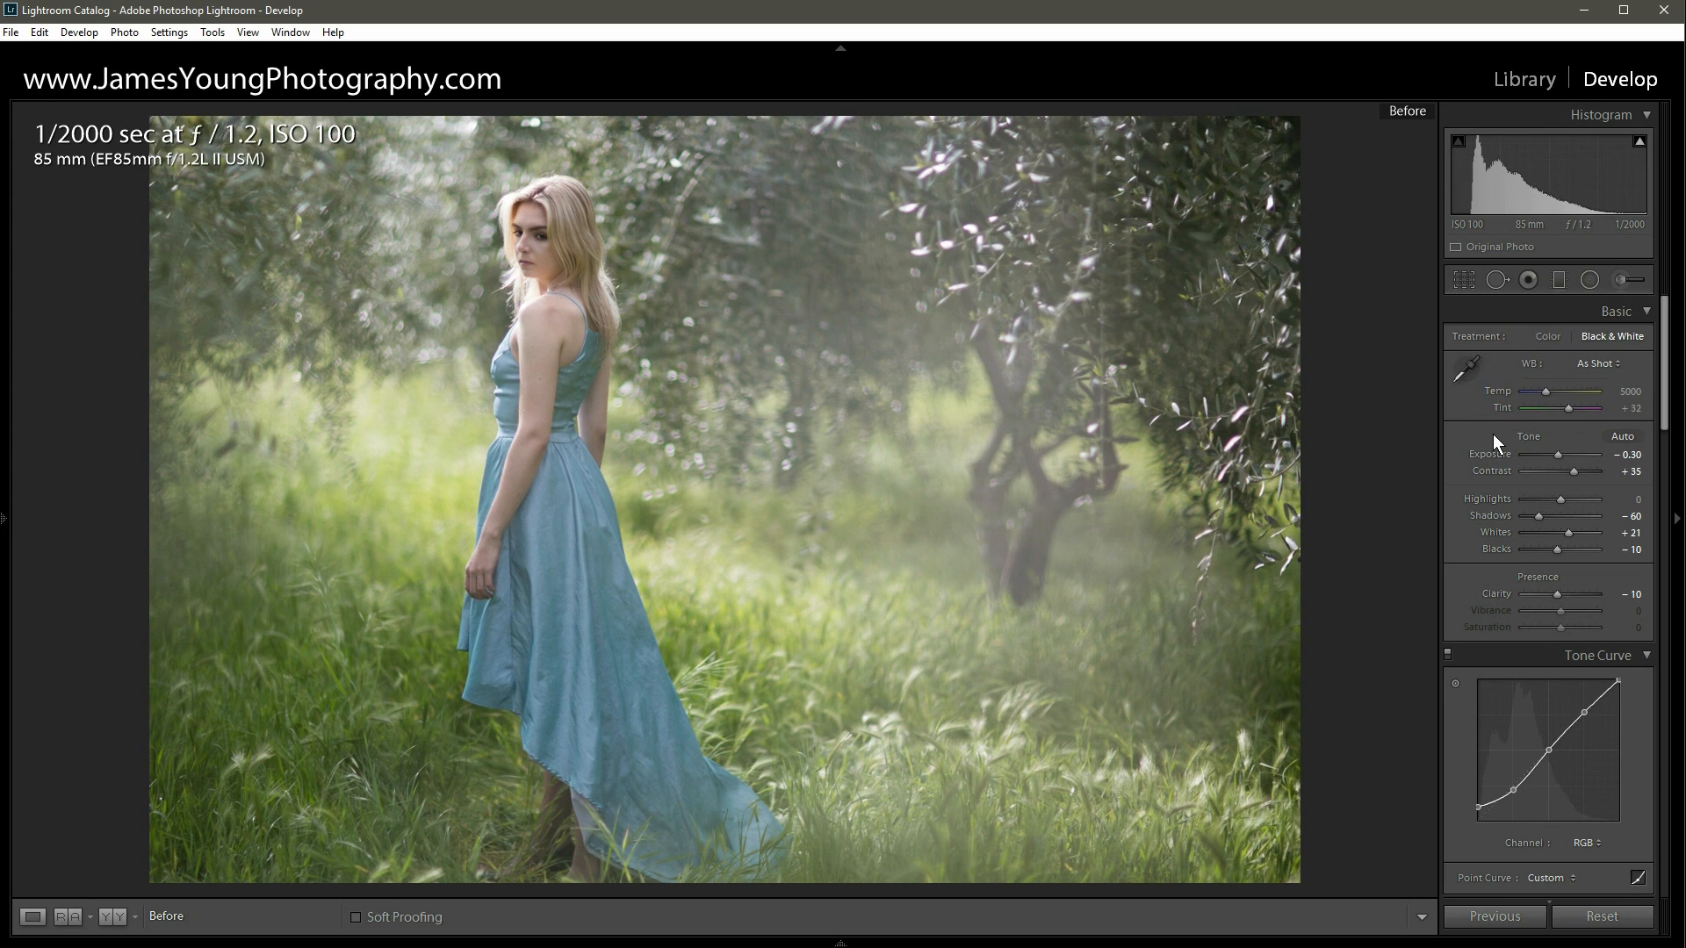
key(backslash)
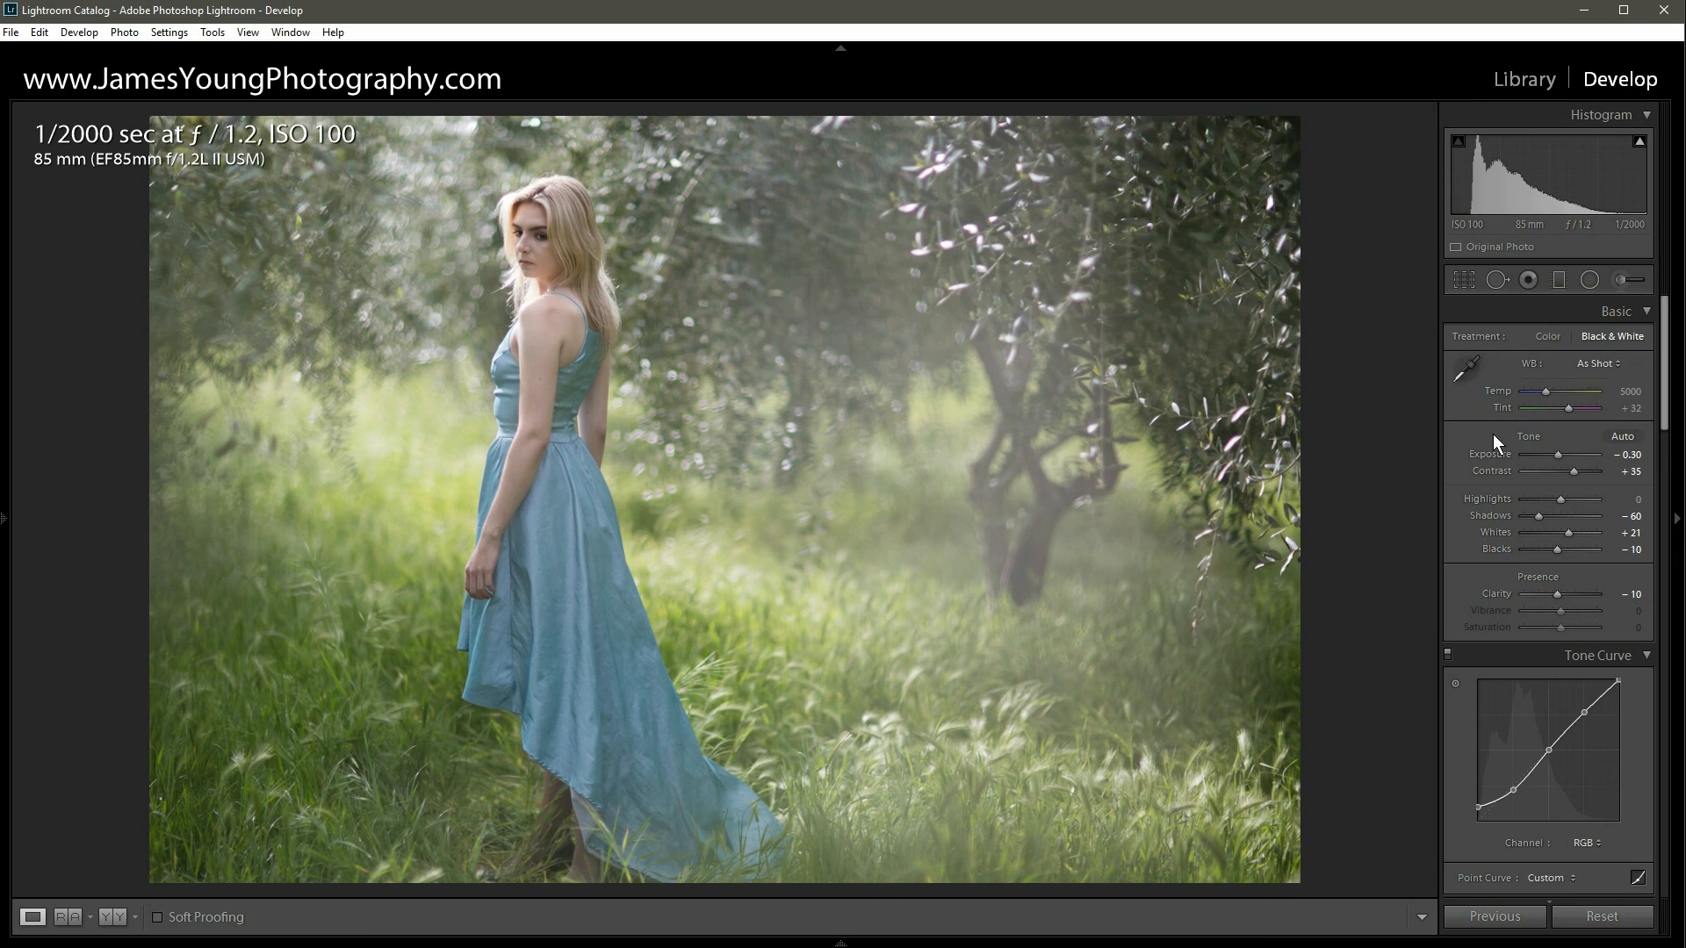